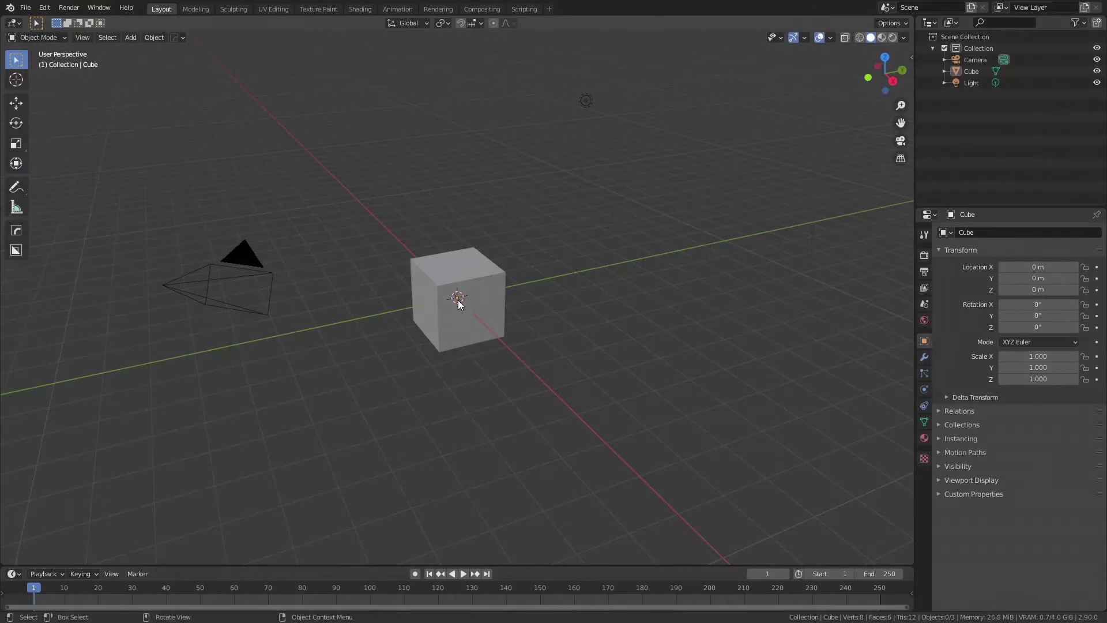
Delete the default cube.
{"action": "left_click", "coordinate": [483, 276]}
{"action": "key", "text": "x"}
{"action": "left_click", "coordinate": [484, 277]}
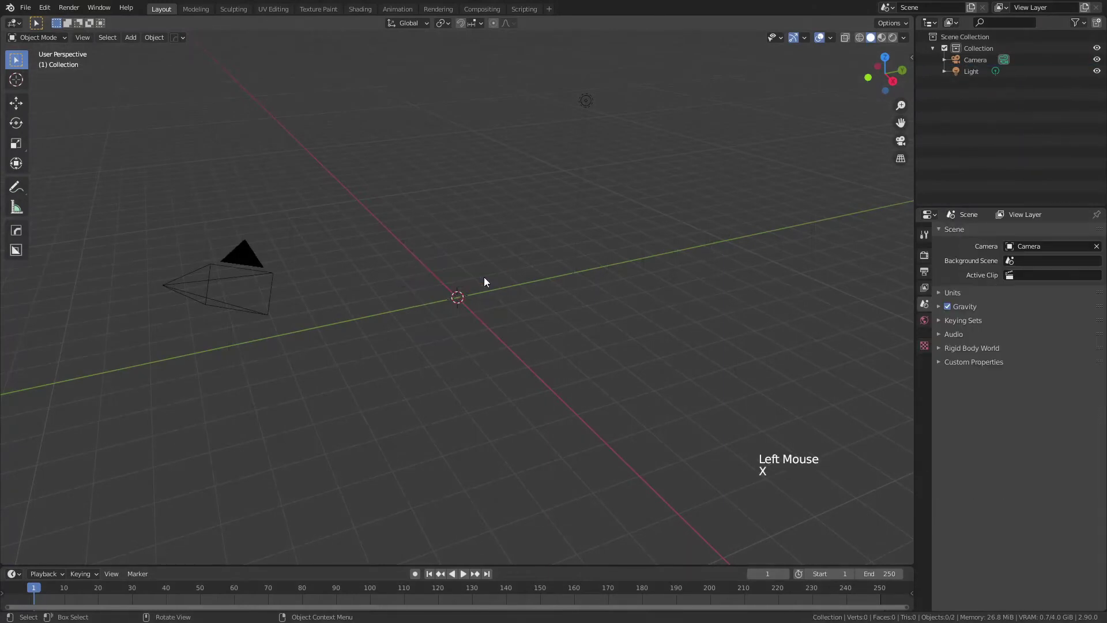
Add a Suzanne monkey mesh, subdivide it one level with Ctrl+1, and shade it smooth.
{"action": "key", "text": "shift+a"}
{"action": "mouse_move", "coordinate": [483, 277]}
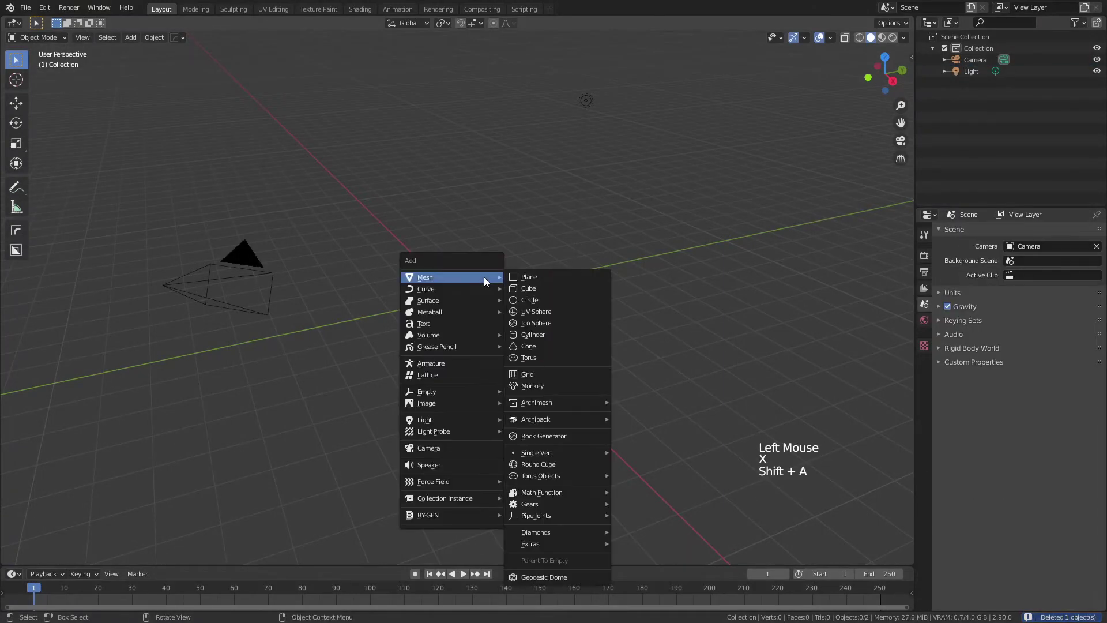
{"action": "left_click", "coordinate": [550, 386]}
{"action": "key", "text": "ctrl+1"}
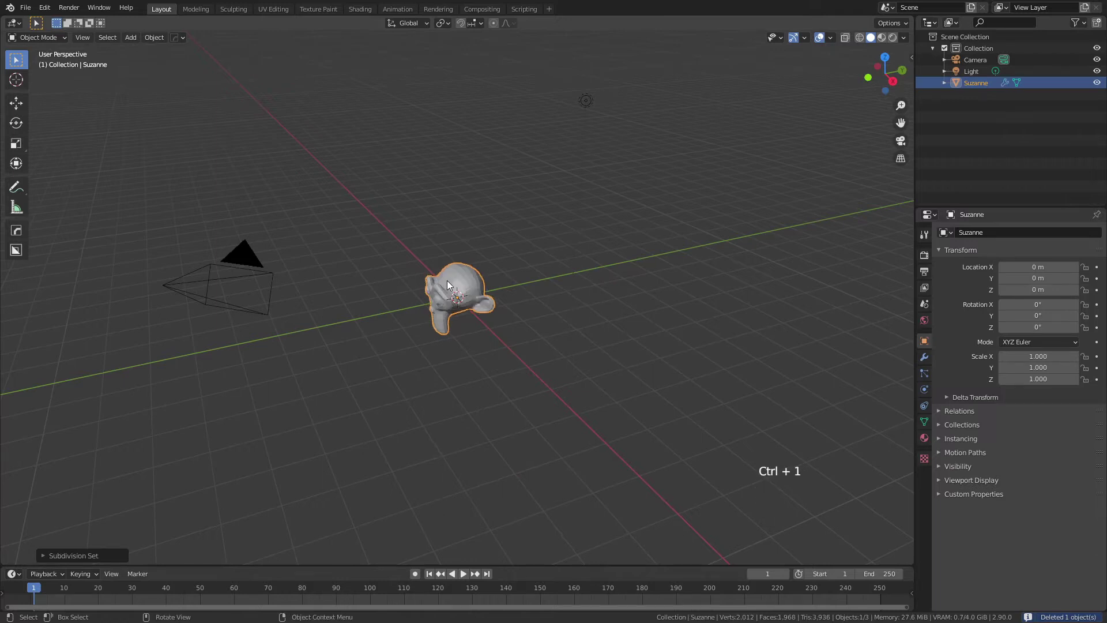
{"action": "right_click", "coordinate": [447, 283]}
{"action": "left_click", "coordinate": [447, 281]}
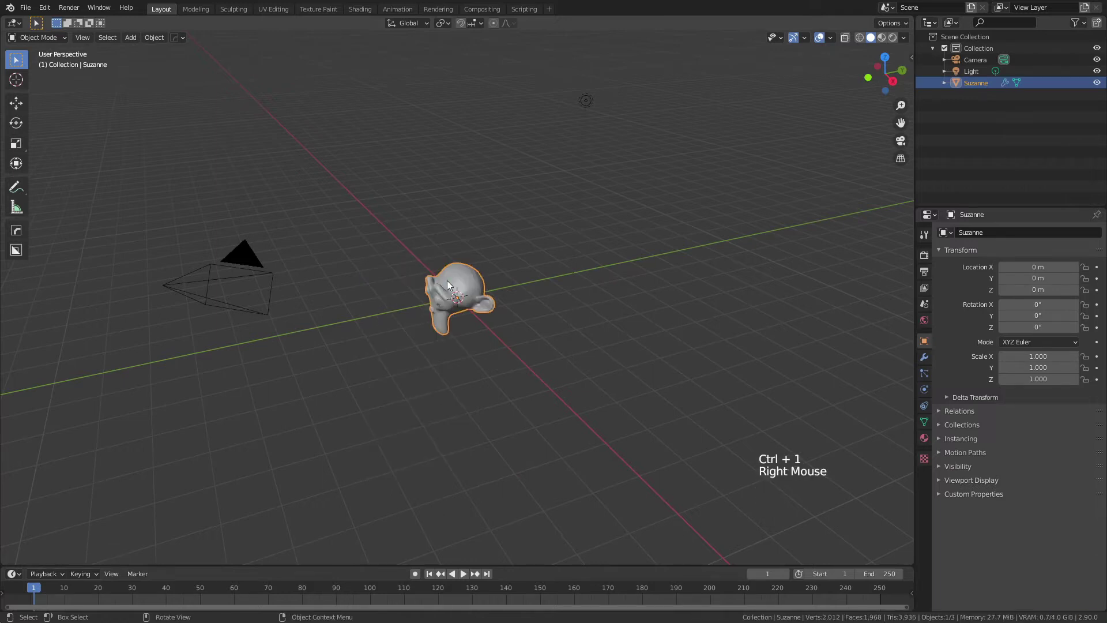
Split the viewport and turn the left half into a Shader Editor with its sidebar hidden.
{"action": "left_click", "coordinate": [2, 564]}
{"action": "left_click_drag", "start_coordinate": [2, 563], "coordinate": [483, 404]}
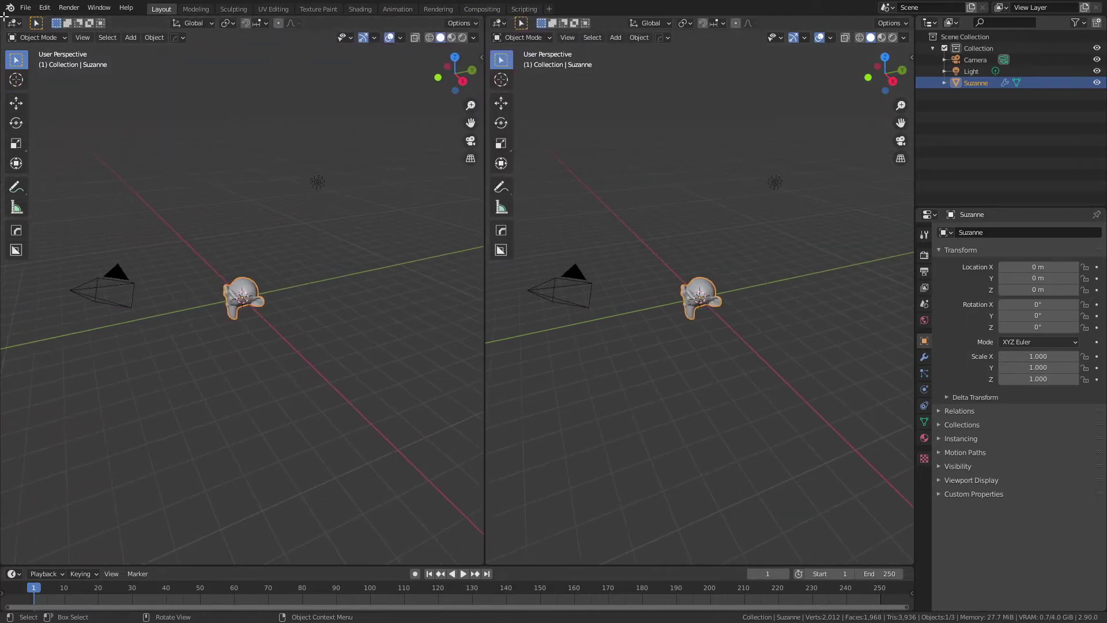
{"action": "left_click", "coordinate": [12, 22]}
{"action": "left_click", "coordinate": [42, 129]}
{"action": "key", "text": "n"}
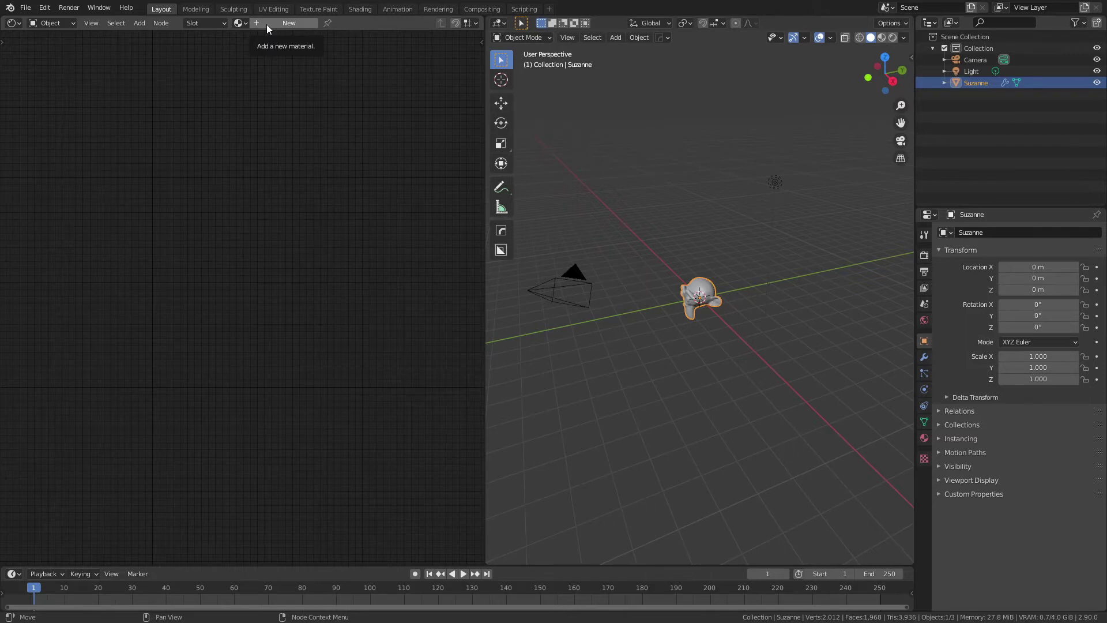
Create a new material for Suzanne and set its Principled BSDF Roughness to 0.85.
{"action": "left_click", "coordinate": [266, 24]}
{"action": "middle_click_drag", "start_coordinate": [154, 295], "coordinate": [247, 245]}
{"action": "scroll", "coordinate": [271, 283], "scroll_direction": "up", "scroll_amount": 2}
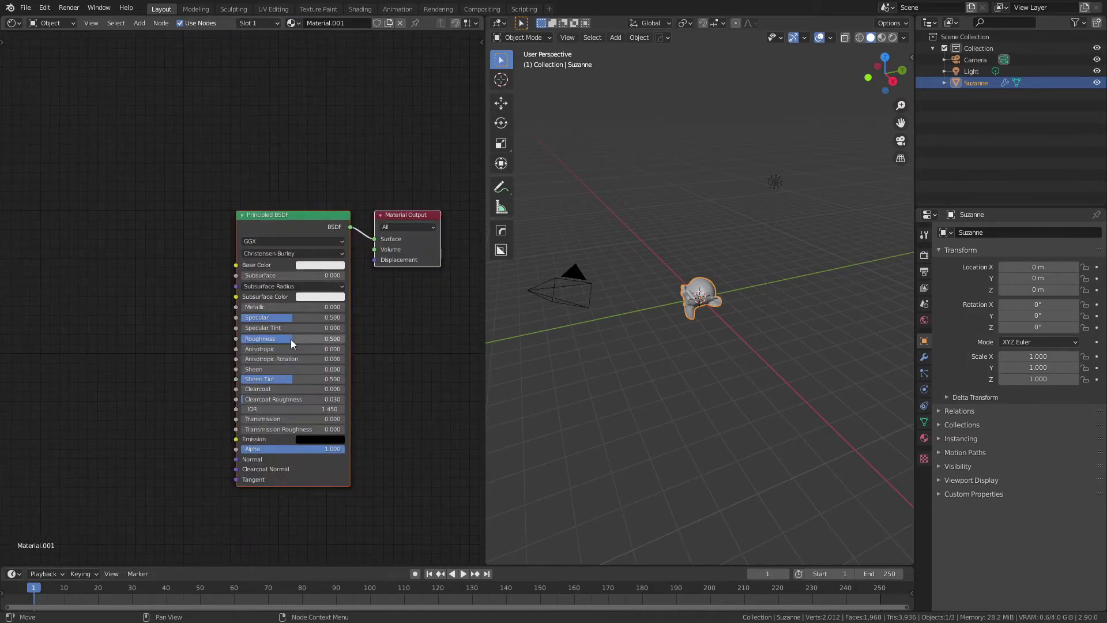
{"action": "left_click", "coordinate": [291, 339]}
{"action": "type", "text": ".85"}
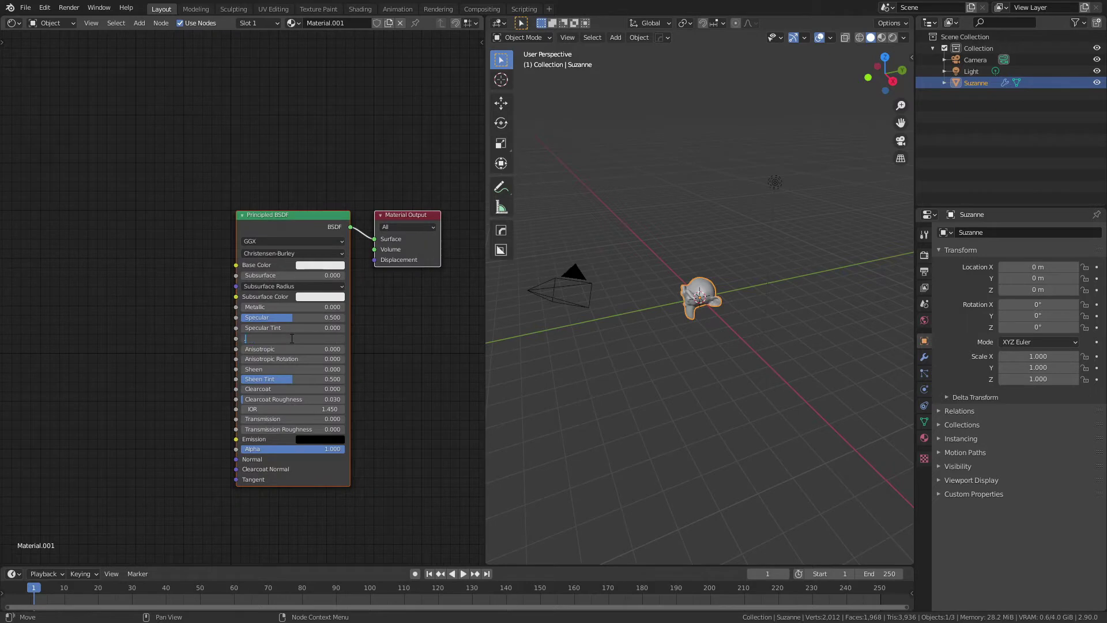
{"action": "key", "text": "Return"}
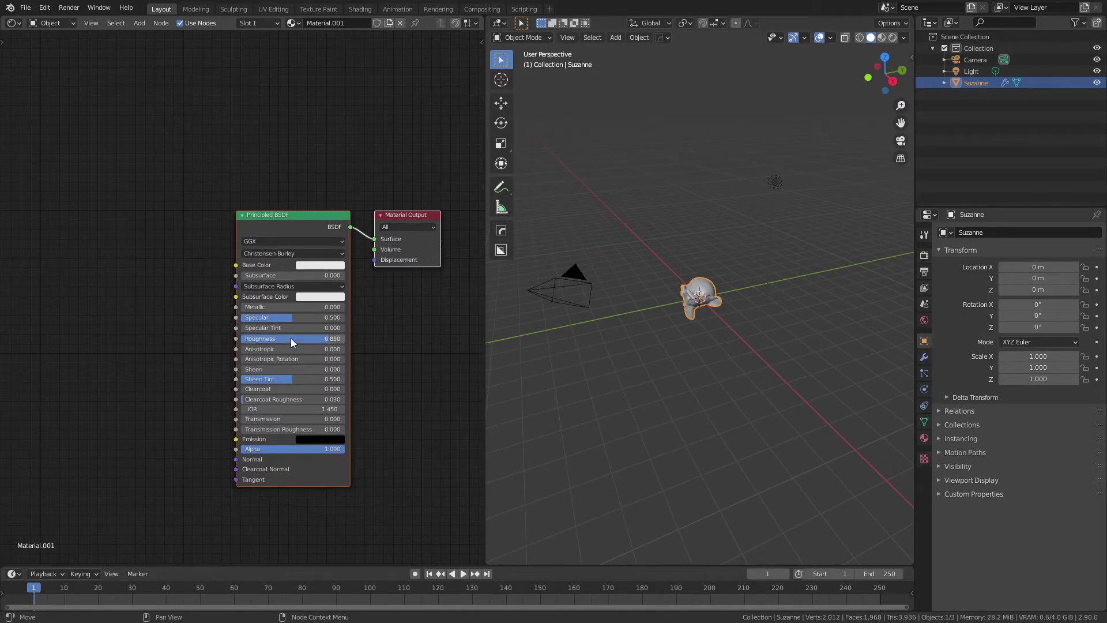
Switch the 3D viewport to Material Preview shading.
{"action": "key", "text": "z"}
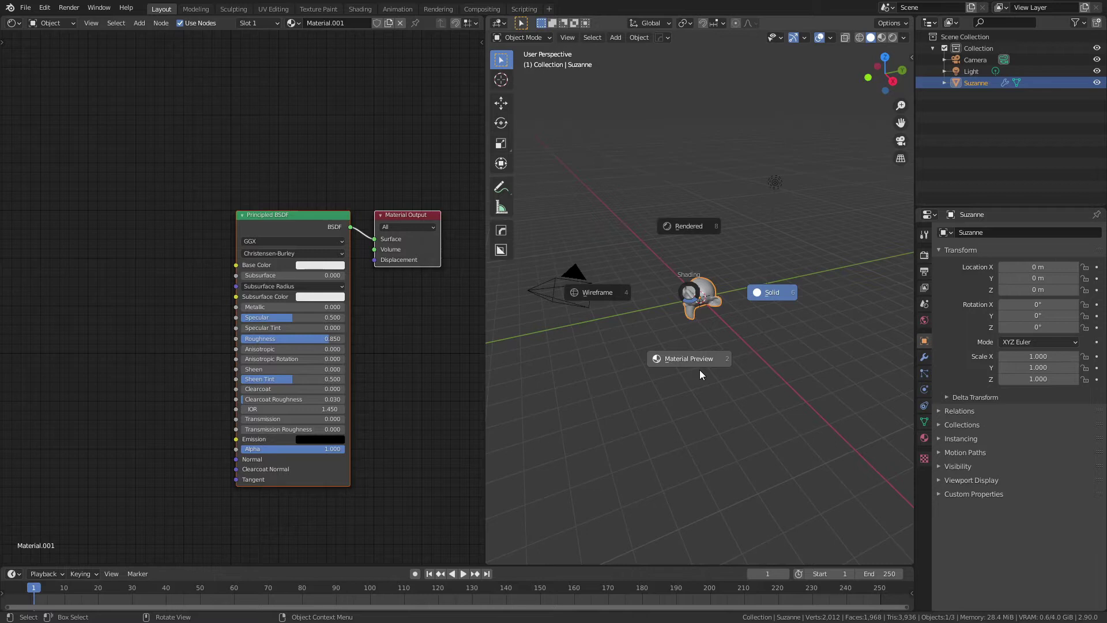
{"action": "left_click", "coordinate": [700, 369]}
{"action": "scroll", "coordinate": [697, 351], "scroll_direction": "up", "scroll_amount": 8}
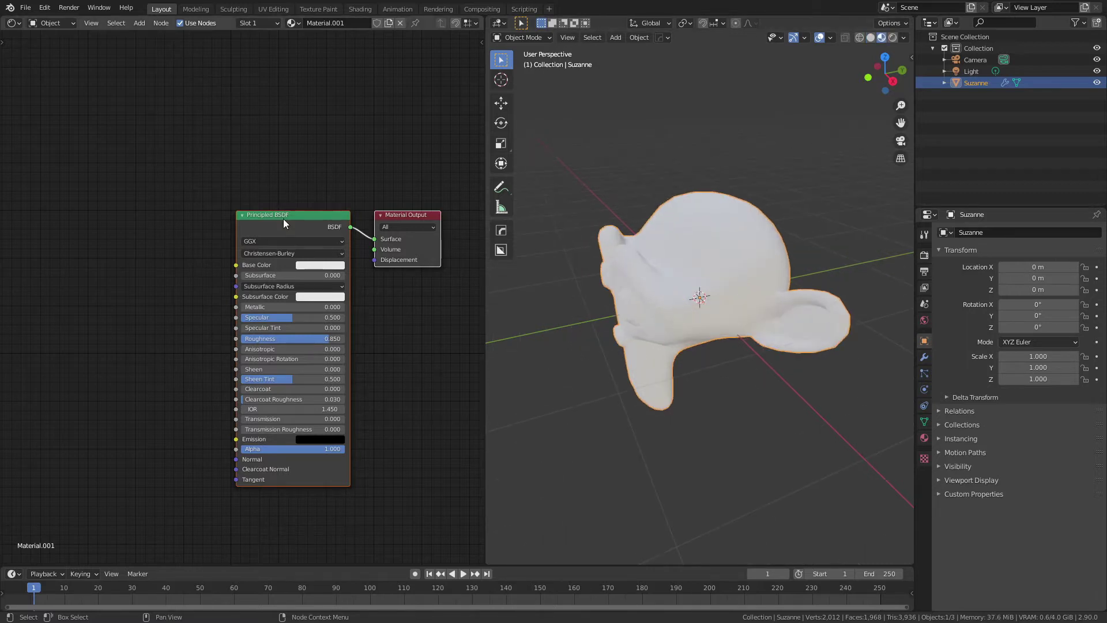
Enable the Node Wrangler add-on in Preferences > Add-ons.
{"action": "left_click", "coordinate": [44, 7]}
{"action": "left_click", "coordinate": [62, 168]}
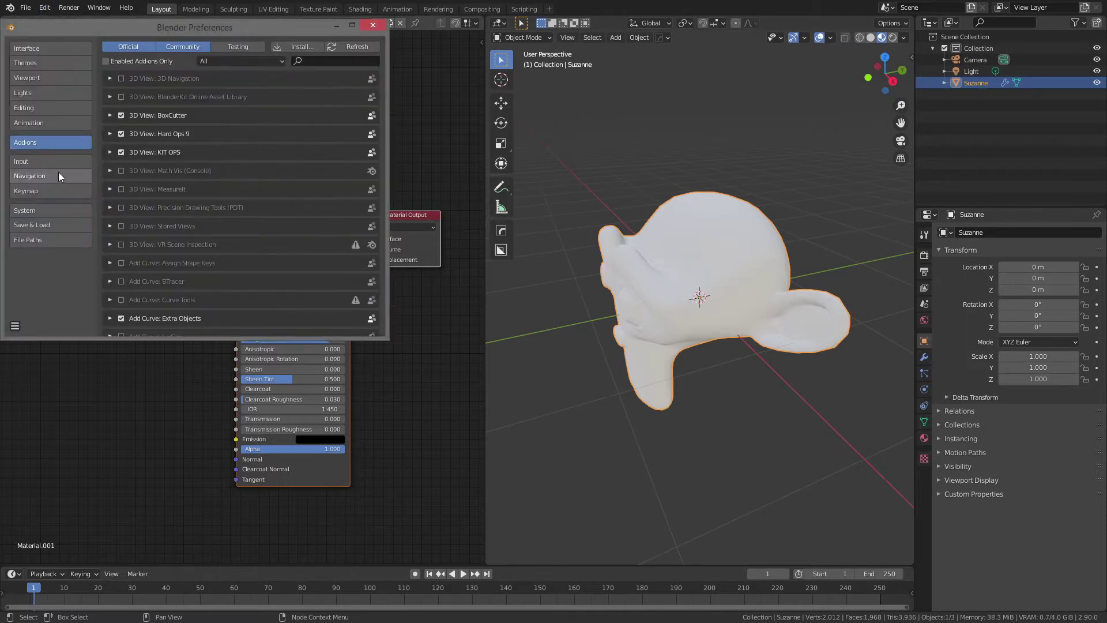
{"action": "left_click", "coordinate": [313, 62]}
{"action": "type", "text": "no"}
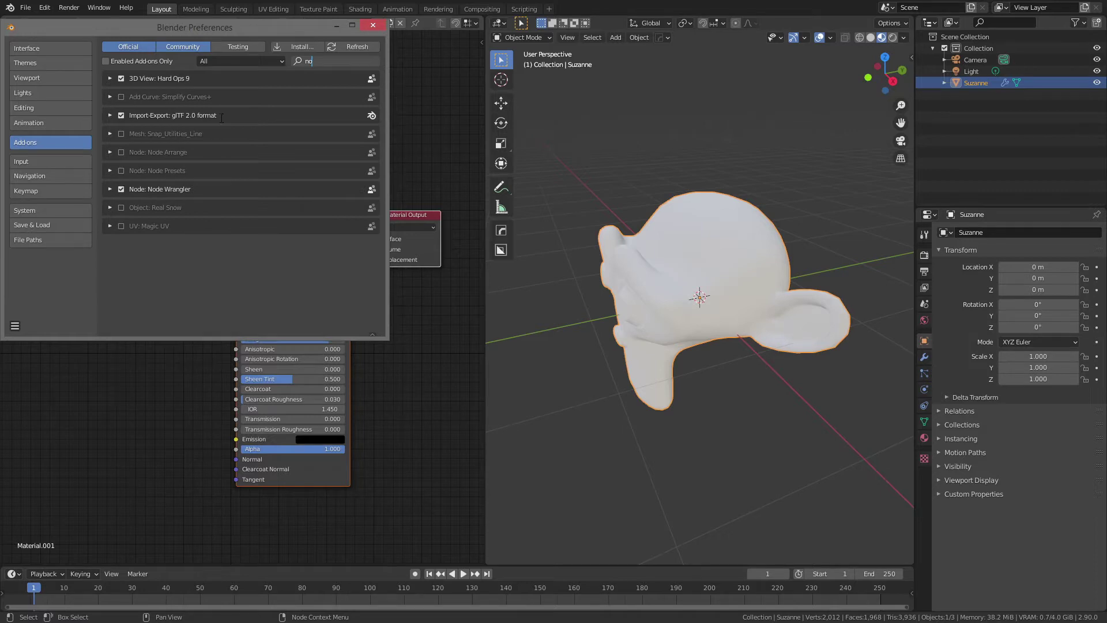
{"action": "left_click", "coordinate": [372, 26]}
Add Texture Coordinate, Mapping and Image Texture nodes with Ctrl+T and arrange them left of the shader.
{"action": "left_click_drag", "start_coordinate": [272, 217], "coordinate": [268, 199]}
{"action": "key", "text": "ctrl+t"}
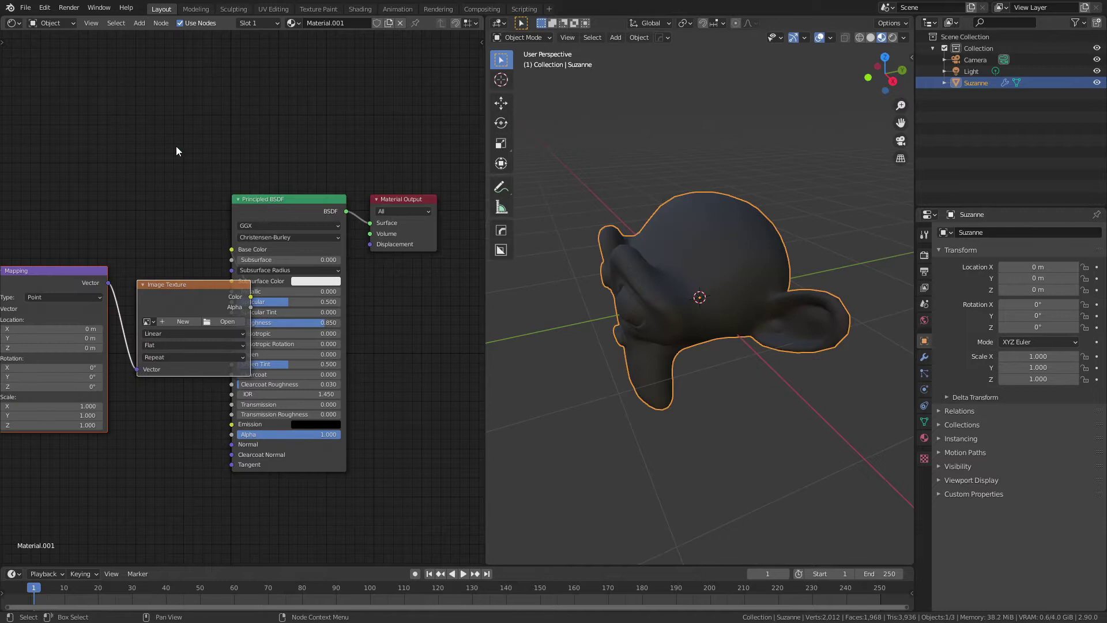
{"action": "key", "text": "KP_Decimal"}
{"action": "left_click_drag", "start_coordinate": [99, 231], "coordinate": [324, 409]}
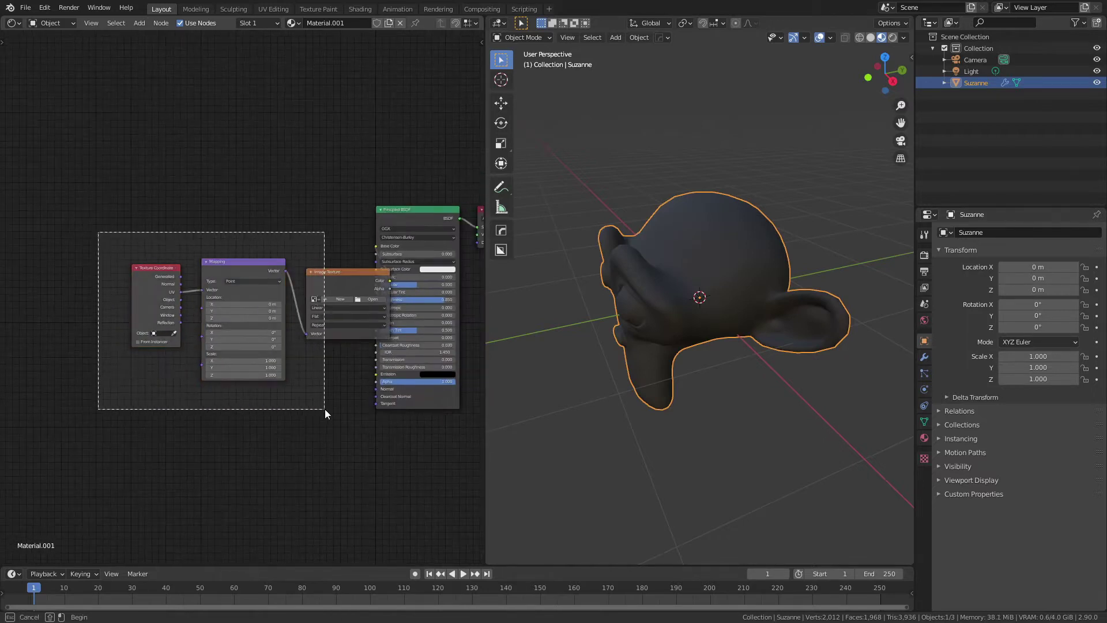
{"action": "left_click_drag", "start_coordinate": [326, 293], "coordinate": [178, 278]}
Link the Texture Coordinate Generated output into the Mapping node's Vector input.
{"action": "middle_click_drag", "start_coordinate": [116, 179], "coordinate": [225, 188]}
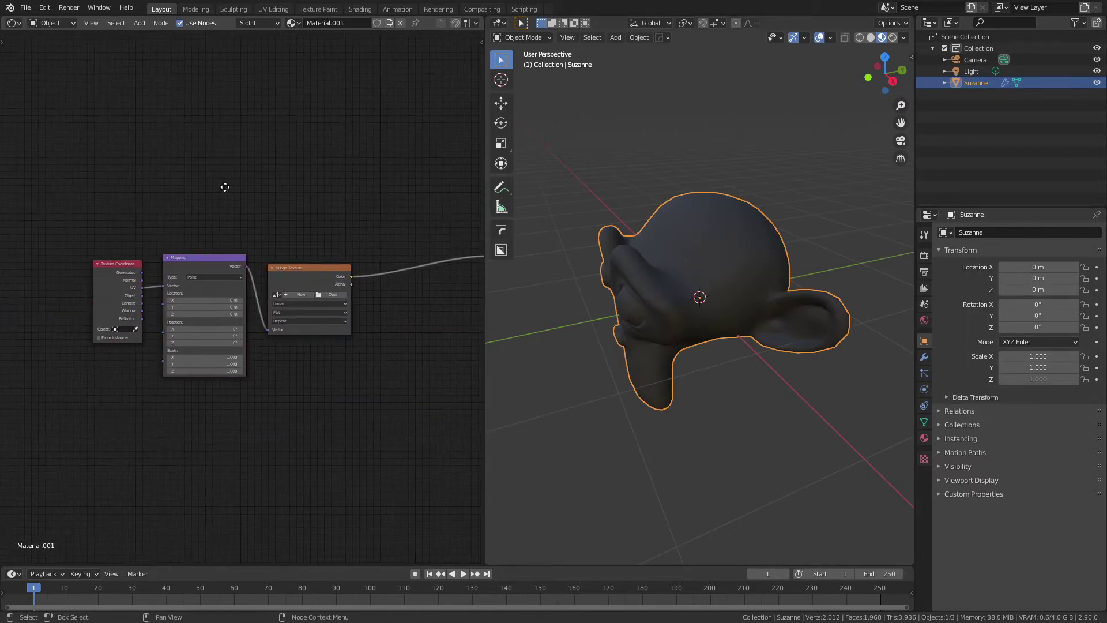
{"action": "scroll", "coordinate": [202, 219], "scroll_direction": "up", "scroll_amount": 2}
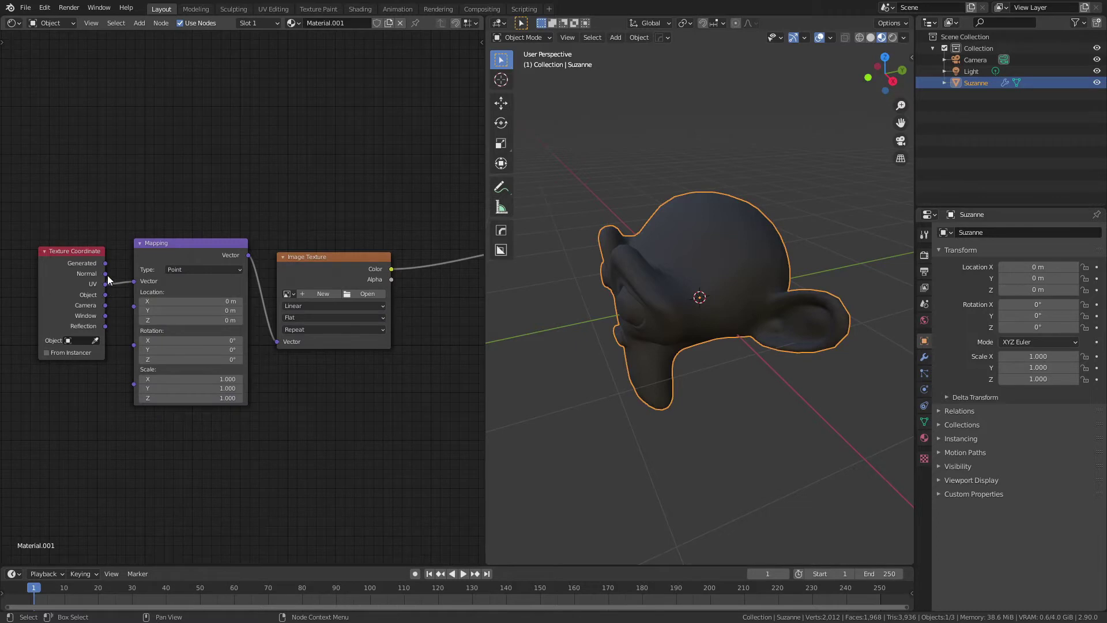
{"action": "left_click_drag", "start_coordinate": [106, 263], "coordinate": [134, 283]}
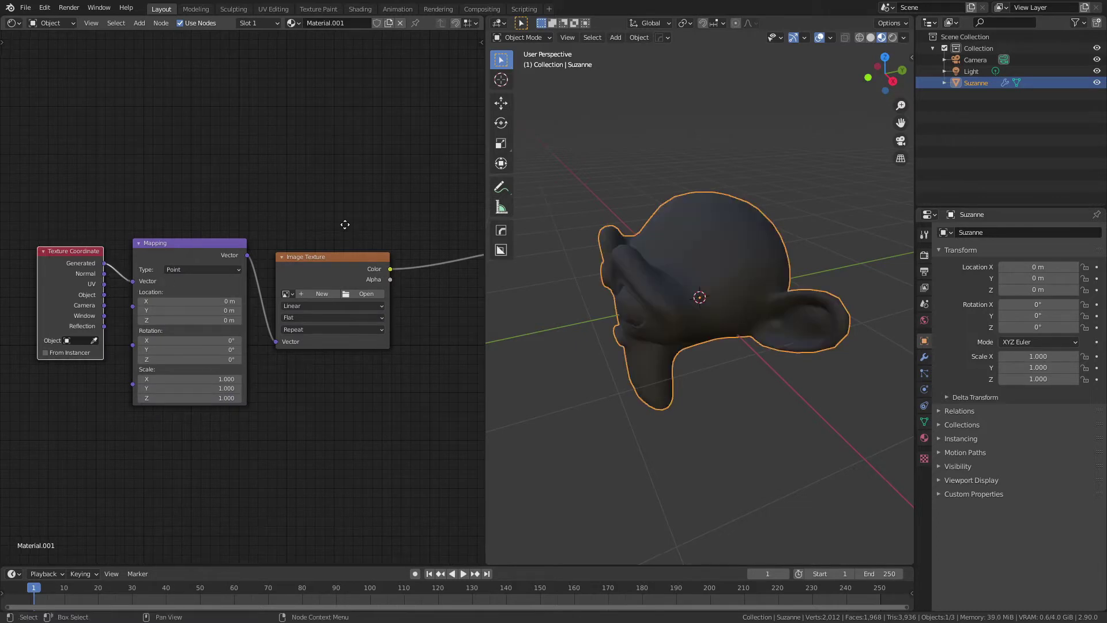
{"action": "middle_click_drag", "start_coordinate": [335, 259], "coordinate": [282, 267]}
{"action": "left_click", "coordinate": [281, 267]}
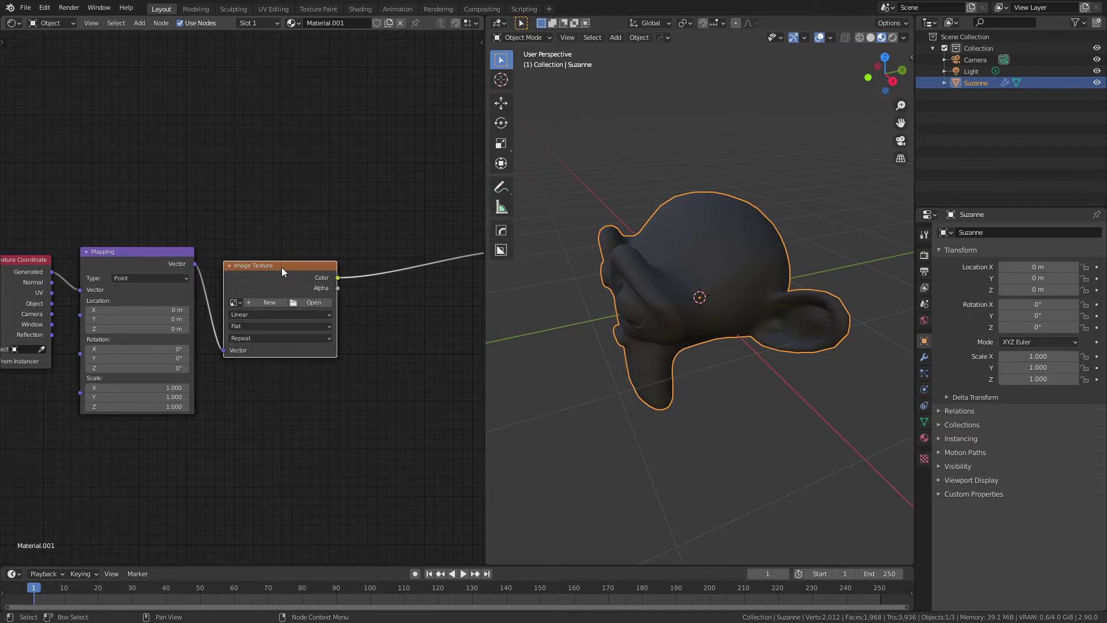
Replace the Image Texture with a ColorRamp node feeding the Principled BSDF Base Color.
{"action": "key", "text": "Delete"}
{"action": "scroll", "coordinate": [289, 258], "scroll_direction": "down", "scroll_amount": 5, "text": "ctrl"}
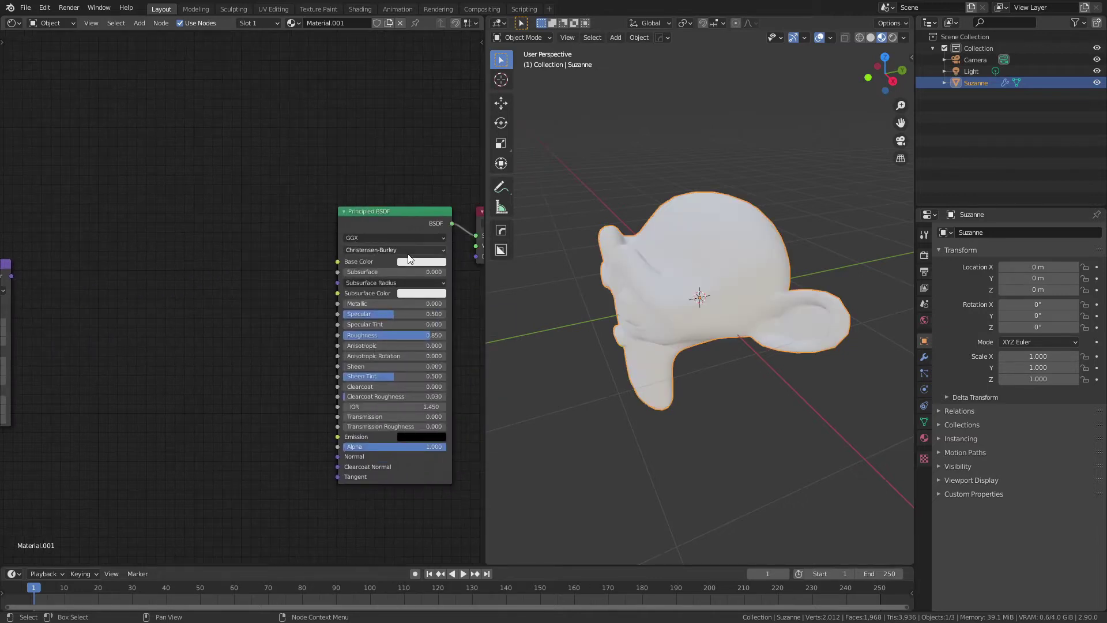
{"action": "key", "text": "shift+a"}
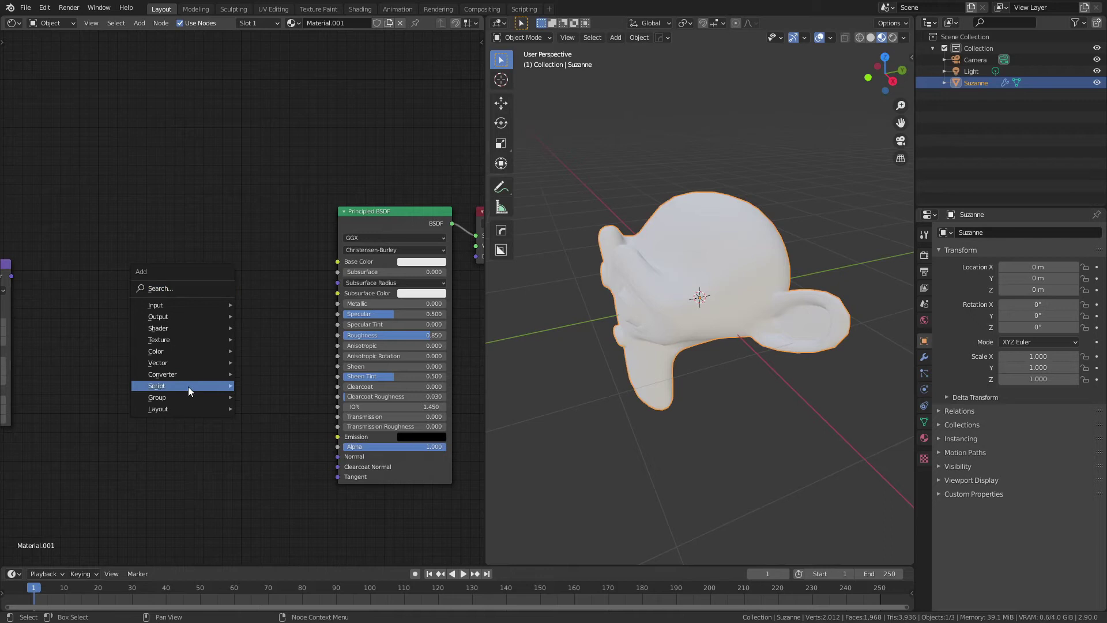
{"action": "mouse_move", "coordinate": [192, 375]}
{"action": "left_click", "coordinate": [266, 399]}
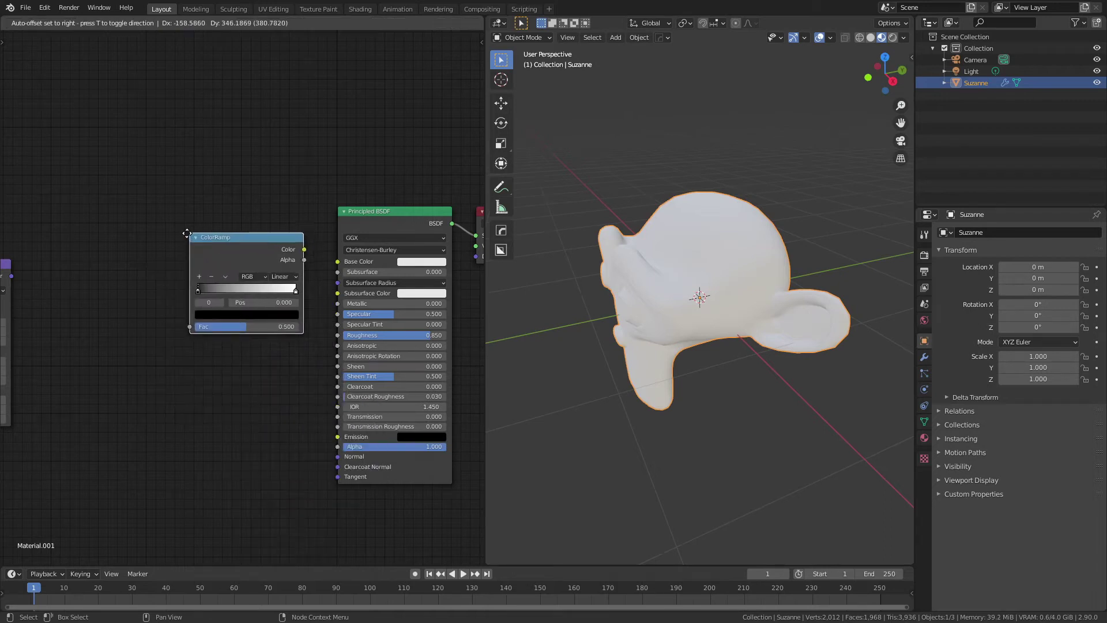
{"action": "left_click", "coordinate": [180, 235]}
{"action": "left_click_drag", "start_coordinate": [298, 251], "coordinate": [338, 262]}
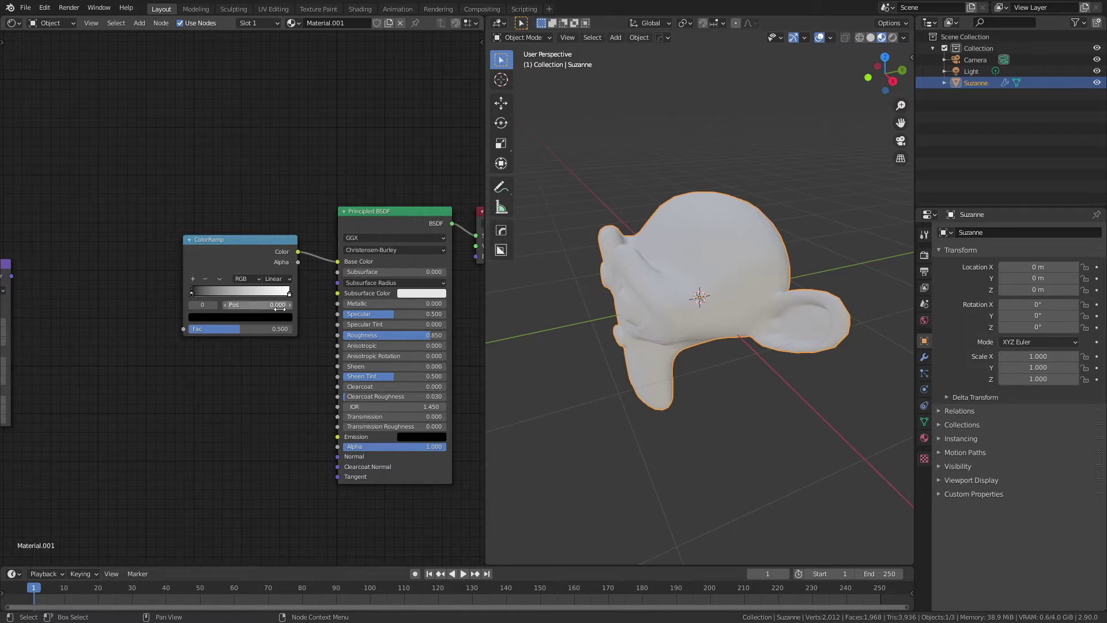
Set the ColorRamp's left stop to hex colour BEB4AE.
{"action": "left_click", "coordinate": [229, 319]}
{"action": "left_click", "coordinate": [256, 260]}
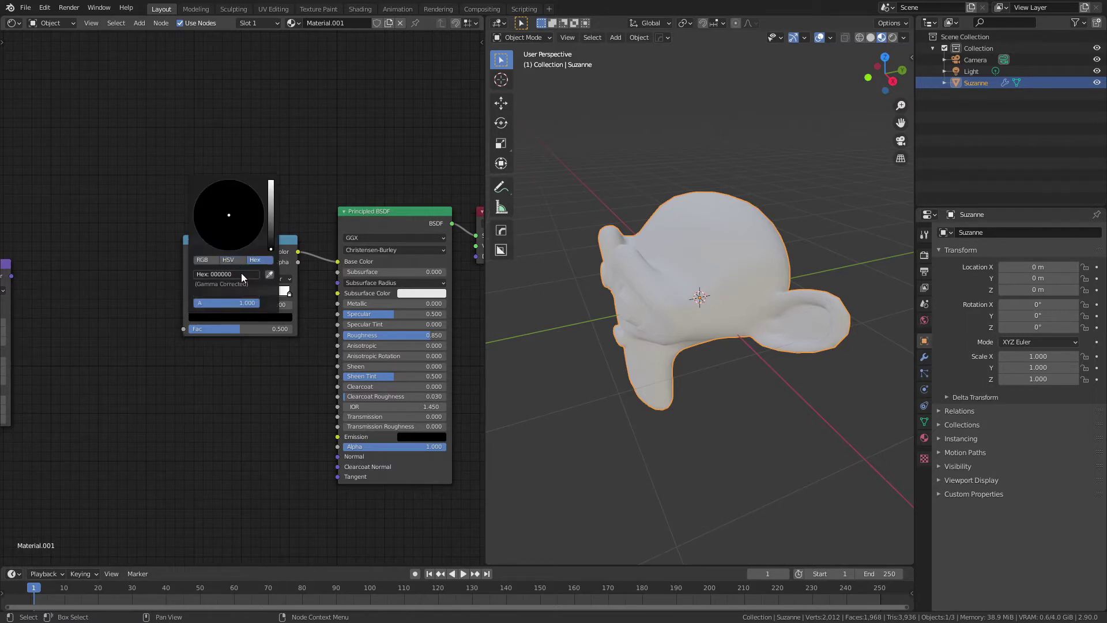
{"action": "left_click", "coordinate": [241, 273]}
{"action": "type", "text": "BEB4AE"}
{"action": "key", "text": "Return"}
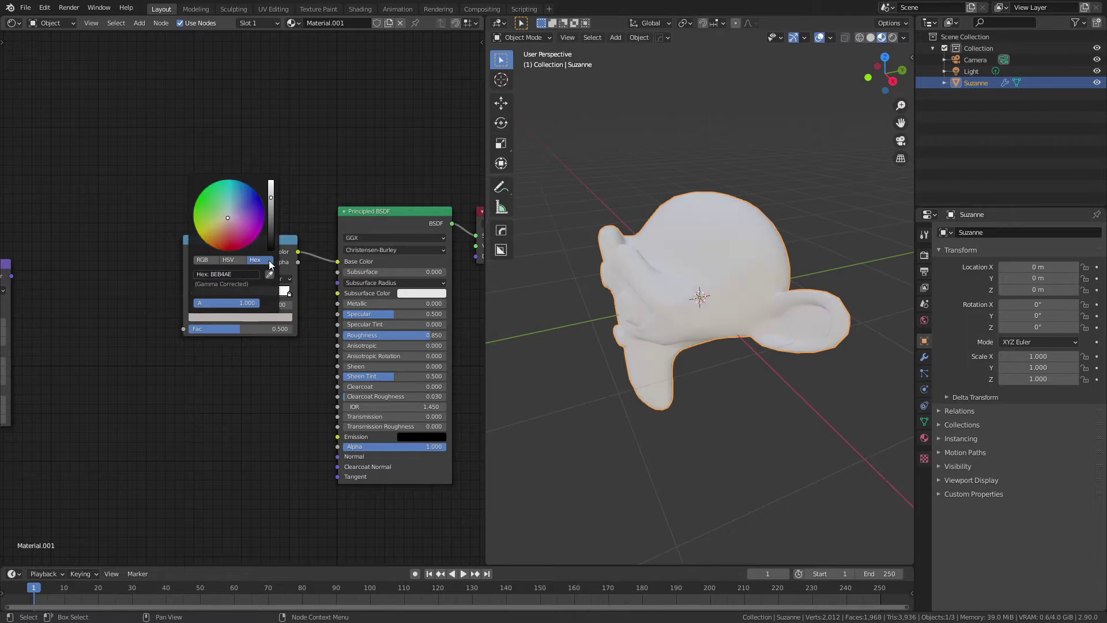
Set the ColorRamp's right stop to cream hex colour FFEEDD.
{"action": "left_click", "coordinate": [289, 293]}
{"action": "left_click", "coordinate": [273, 320]}
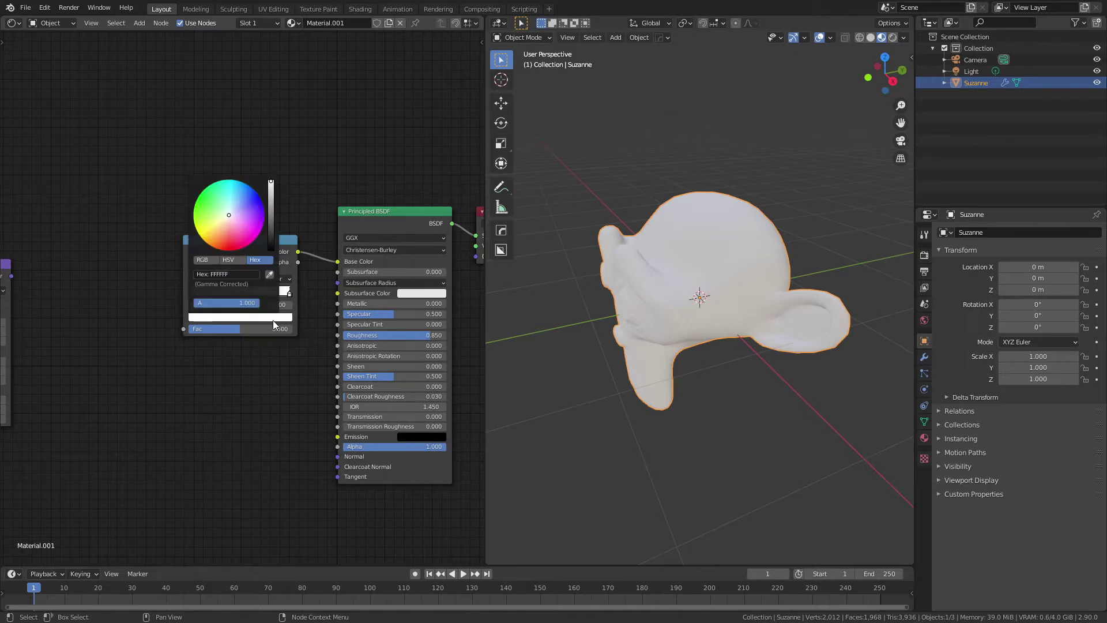
{"action": "left_click", "coordinate": [234, 275]}
{"action": "type", "text": "FFE"}
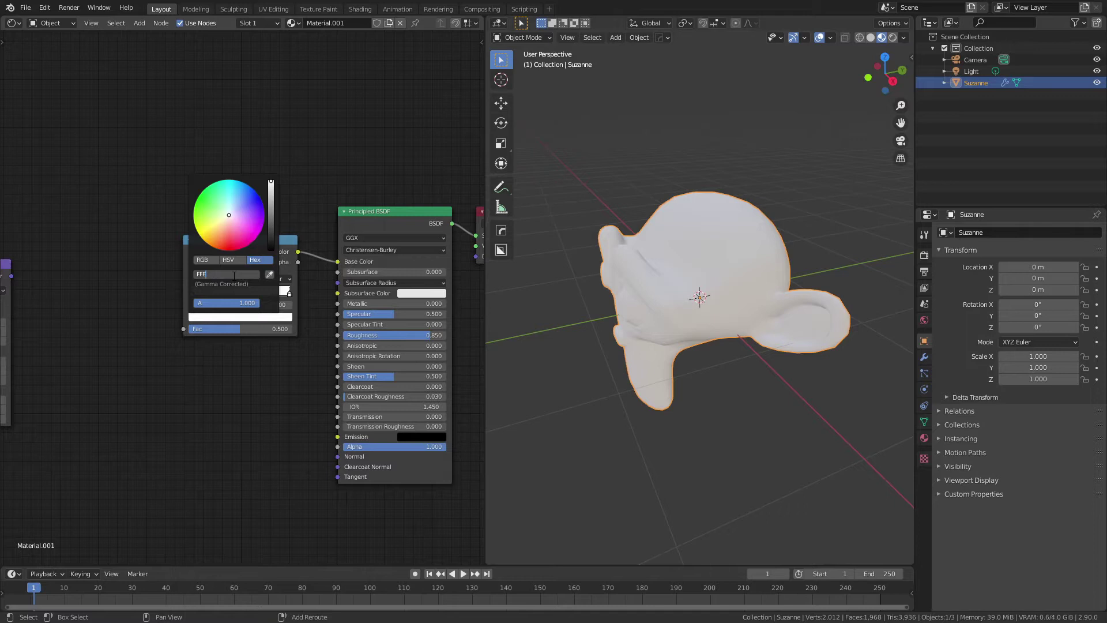
{"action": "type", "text": "EDD"}
{"action": "key", "text": "Return"}
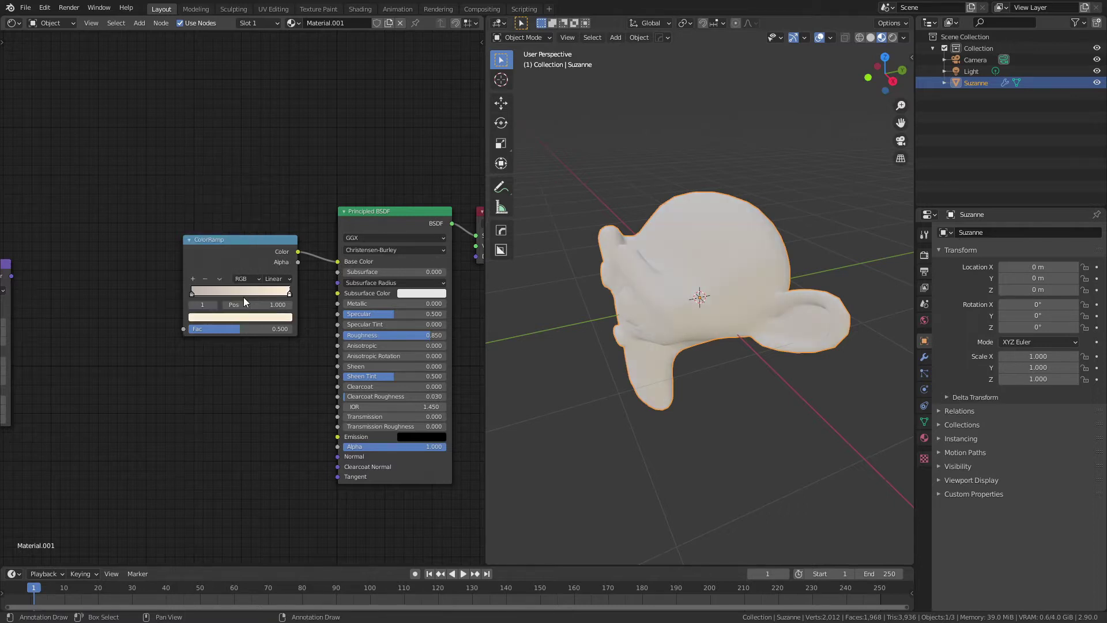
{"action": "scroll", "coordinate": [244, 300], "scroll_direction": "up", "scroll_amount": 4}
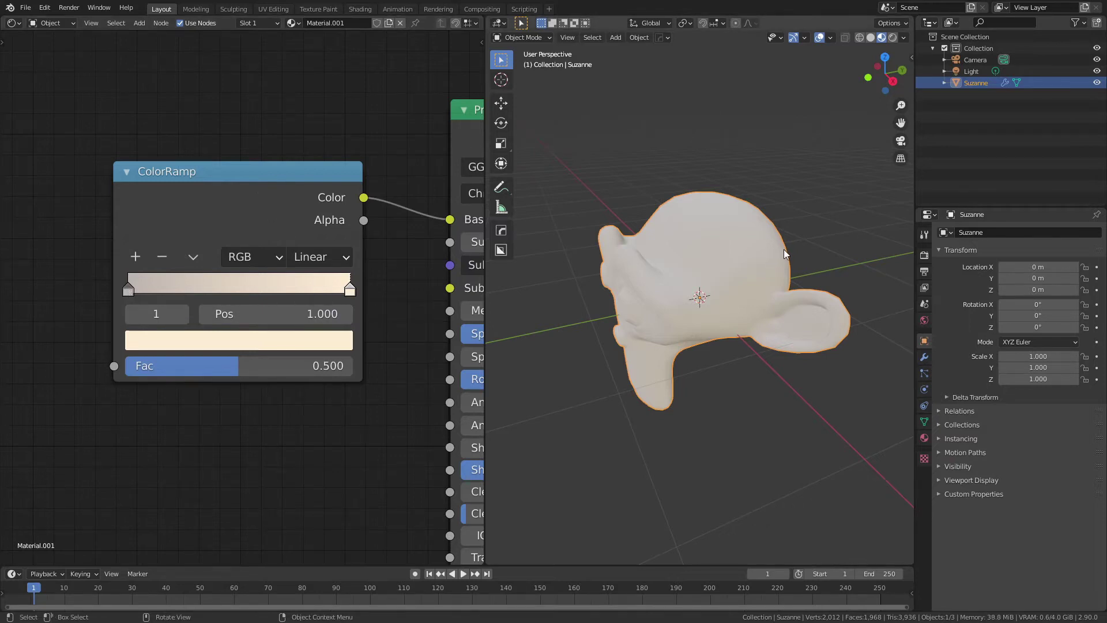
{"action": "scroll", "coordinate": [123, 255], "scroll_direction": "down", "scroll_amount": 2}
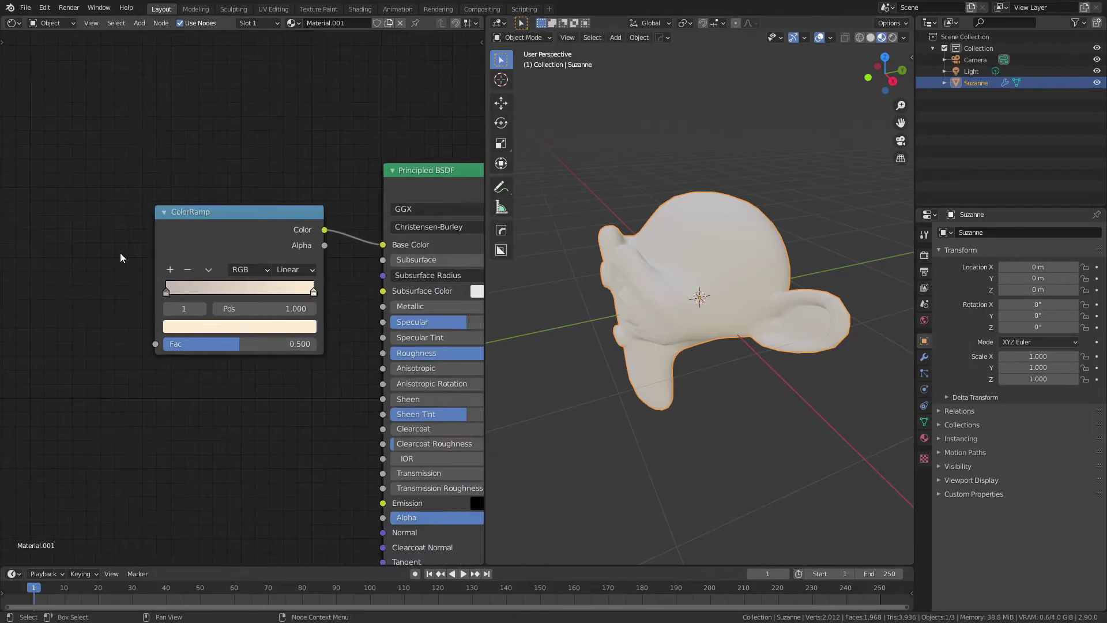
Add a Musgrave Texture fed by Mapping Vector, with its Height driving the ColorRamp Fac.
{"action": "middle_click_drag", "start_coordinate": [123, 255], "coordinate": [262, 265]}
{"action": "key", "text": "shift+a"}
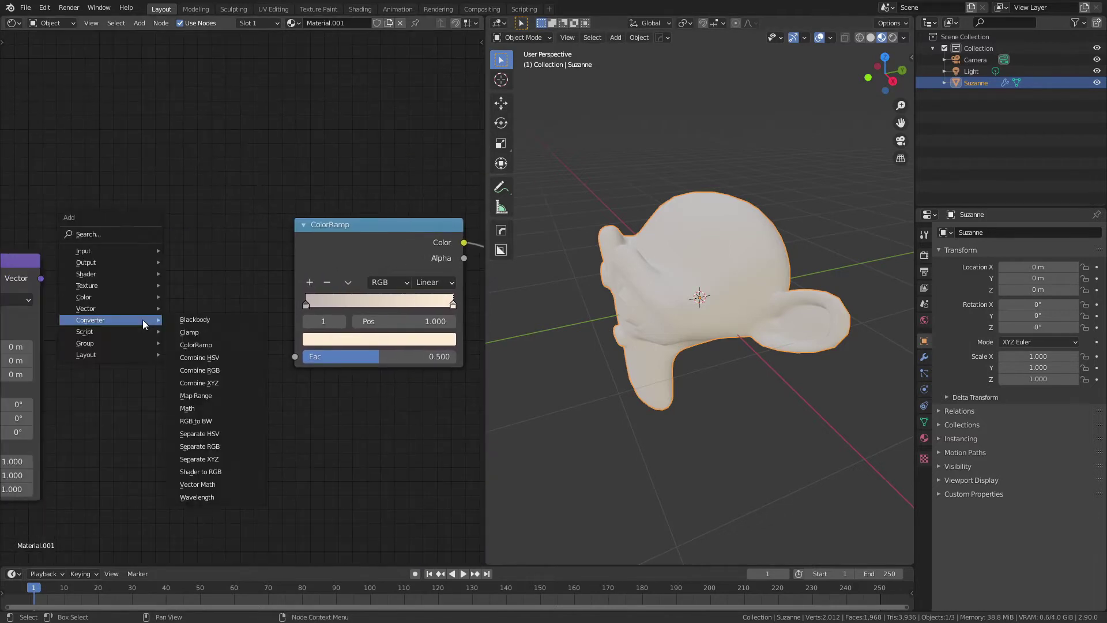
{"action": "mouse_move", "coordinate": [112, 288]}
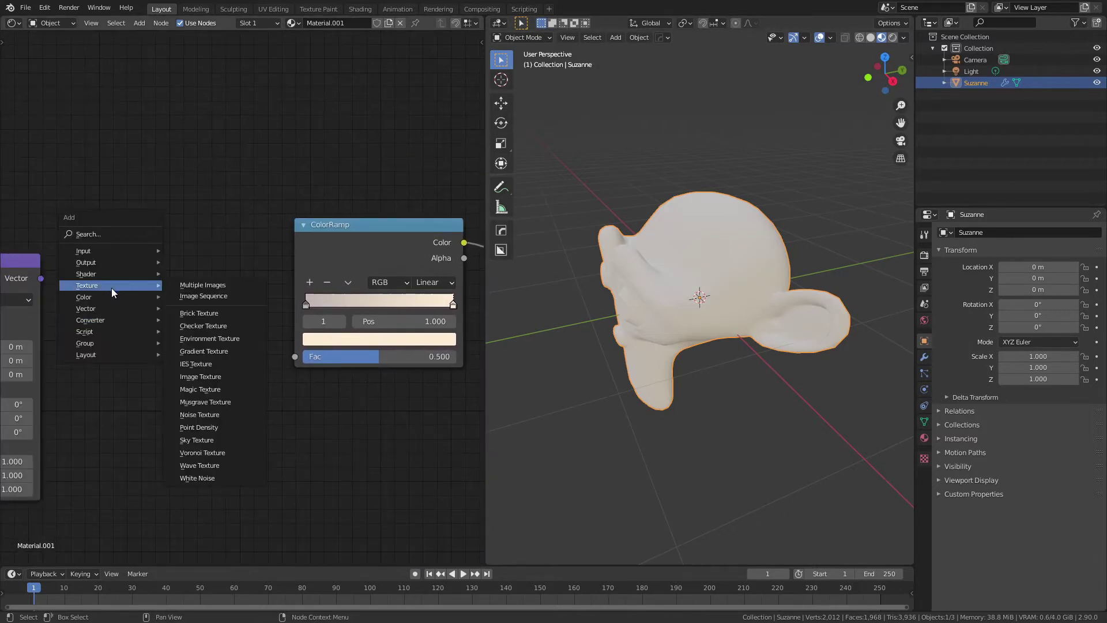
{"action": "left_click", "coordinate": [230, 403]}
{"action": "left_click", "coordinate": [110, 223]}
{"action": "middle_click_drag", "start_coordinate": [109, 223], "coordinate": [223, 232]}
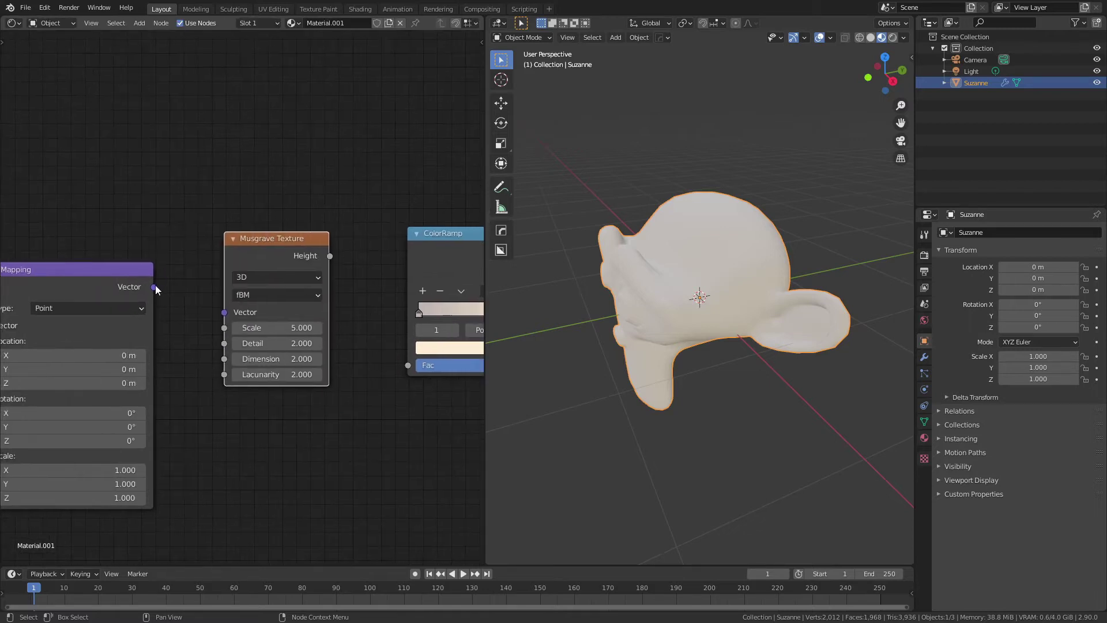
{"action": "left_click_drag", "start_coordinate": [154, 287], "coordinate": [225, 314]}
{"action": "middle_click_drag", "start_coordinate": [289, 305], "coordinate": [206, 316]}
{"action": "left_click_drag", "start_coordinate": [247, 268], "coordinate": [321, 376]}
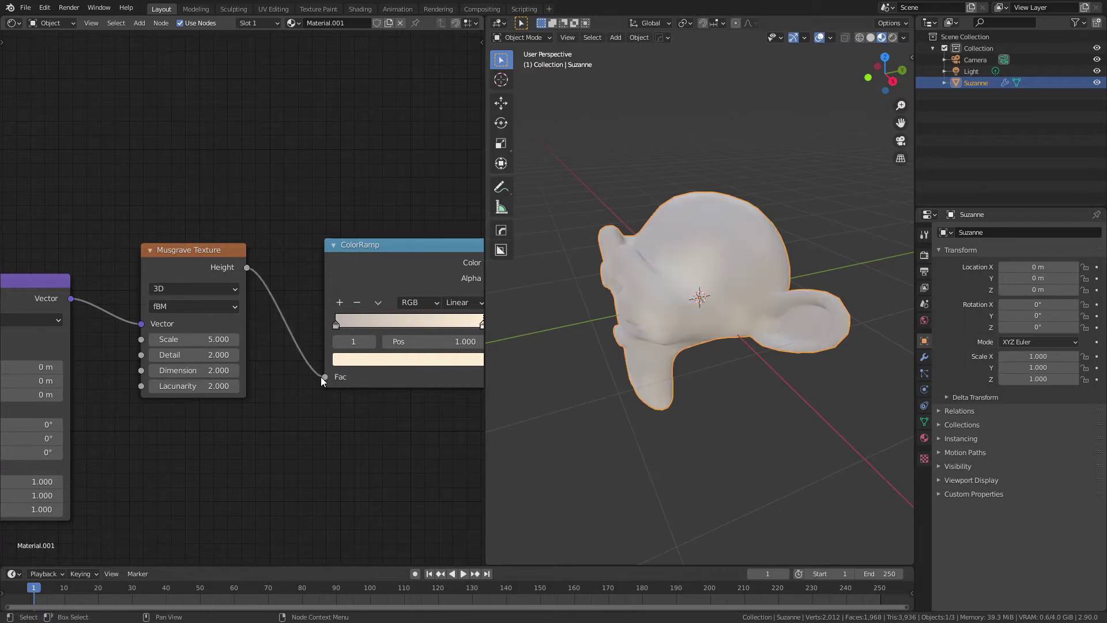
Set the Musgrave to Ridged Multifractal with Scale 2, Detail 5 and Dimension 5.
{"action": "left_click", "coordinate": [189, 307]}
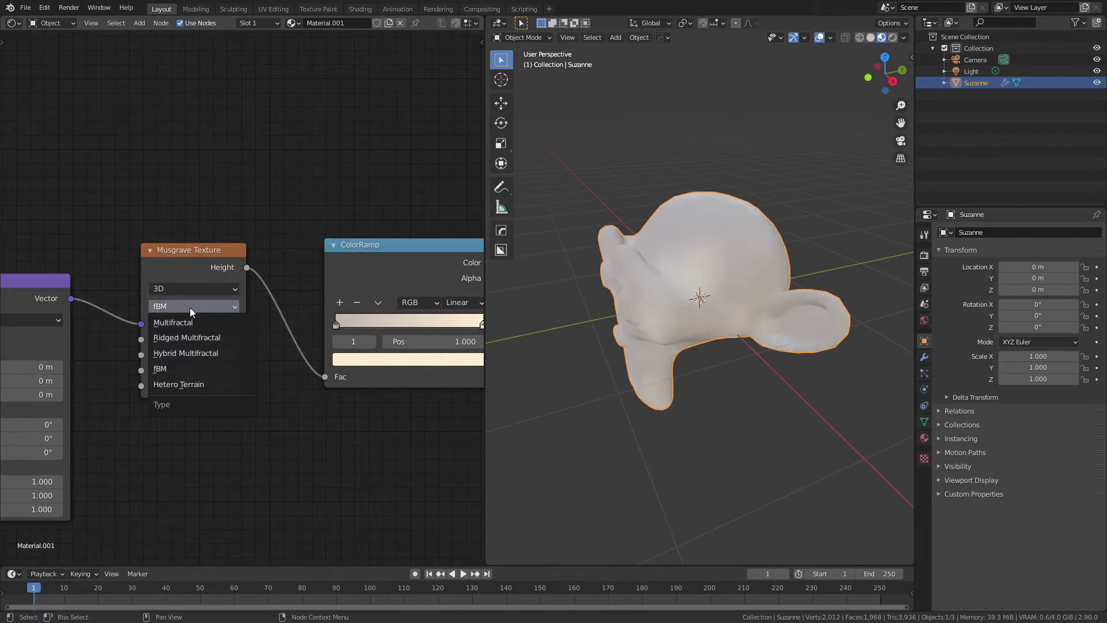
{"action": "left_click", "coordinate": [202, 341]}
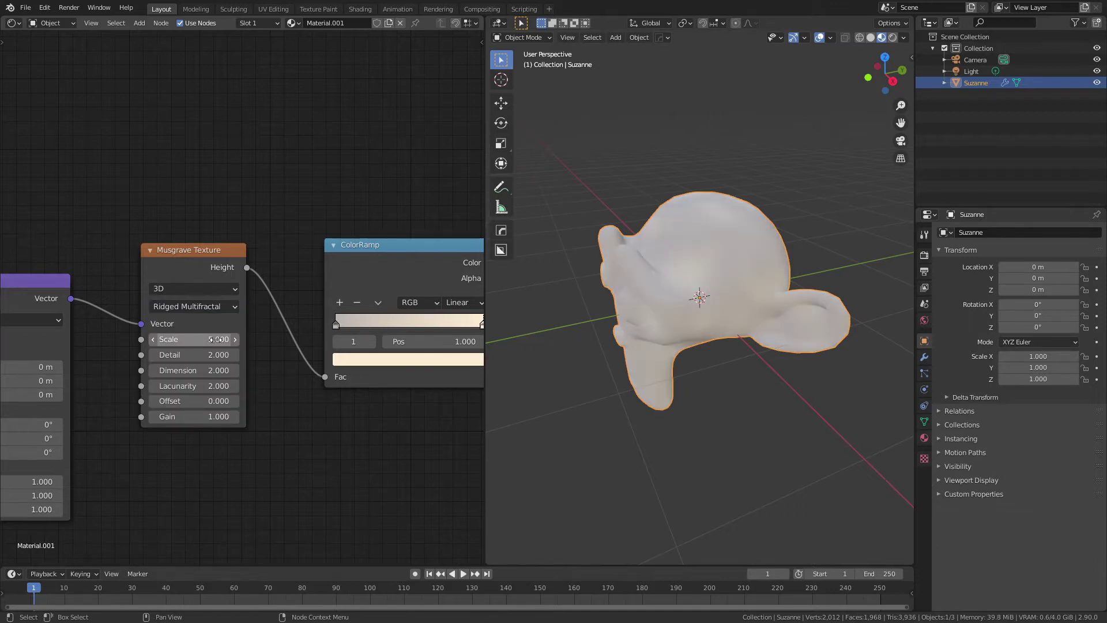
{"action": "left_click", "coordinate": [216, 339]}
{"action": "type", "text": "2"}
{"action": "key", "text": "Return"}
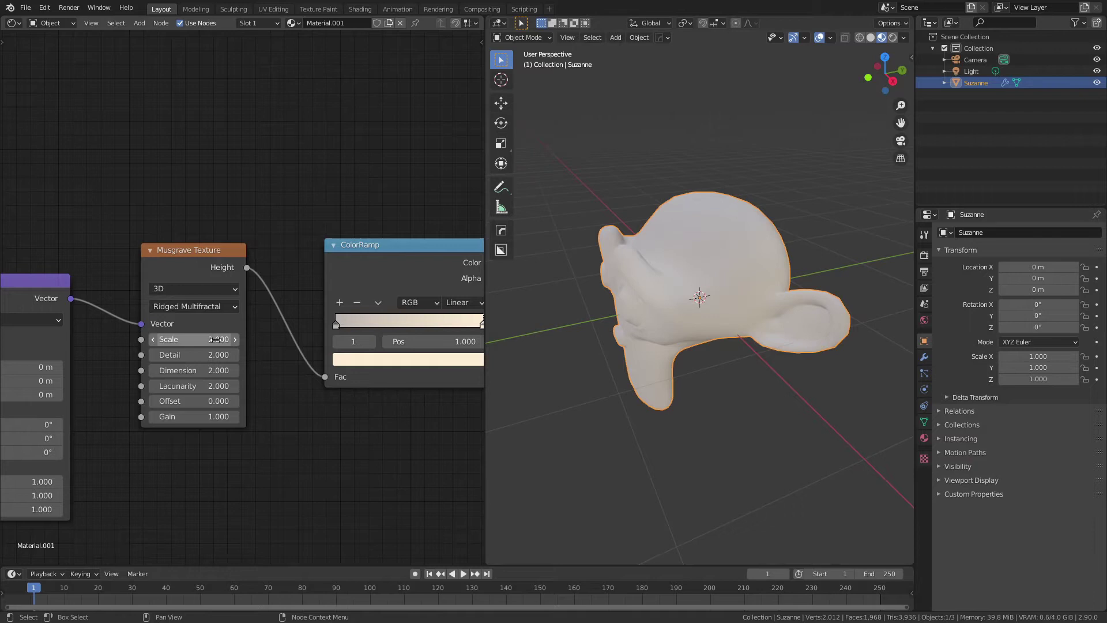
{"action": "left_click", "coordinate": [210, 353]}
{"action": "type", "text": "5"}
{"action": "key", "text": "Return"}
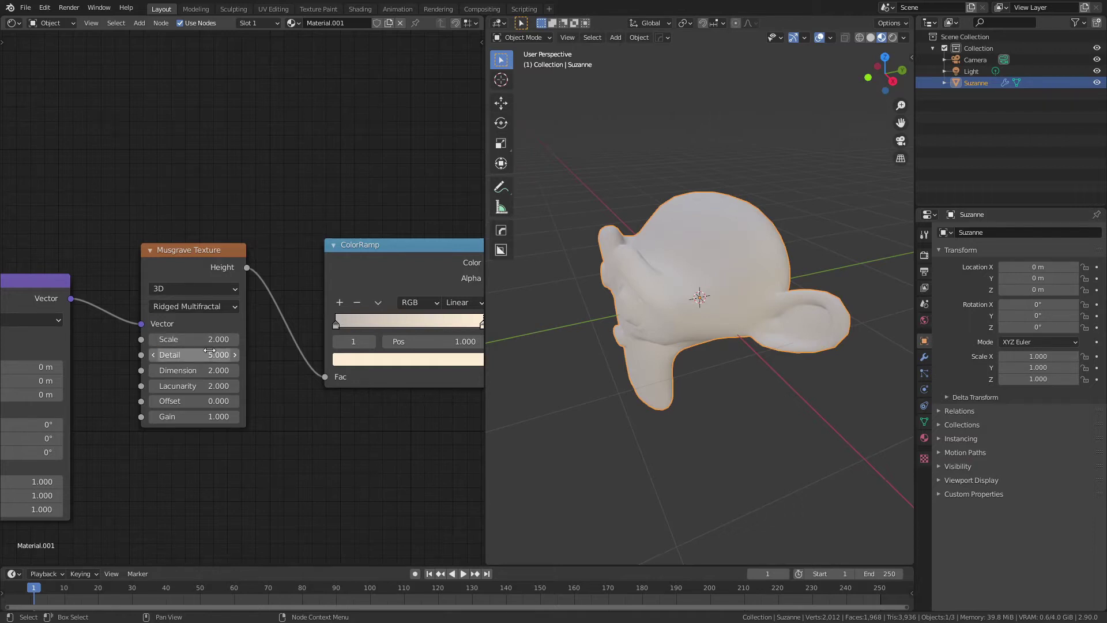
{"action": "left_click", "coordinate": [200, 370]}
{"action": "type", "text": "5"}
{"action": "key", "text": "Return"}
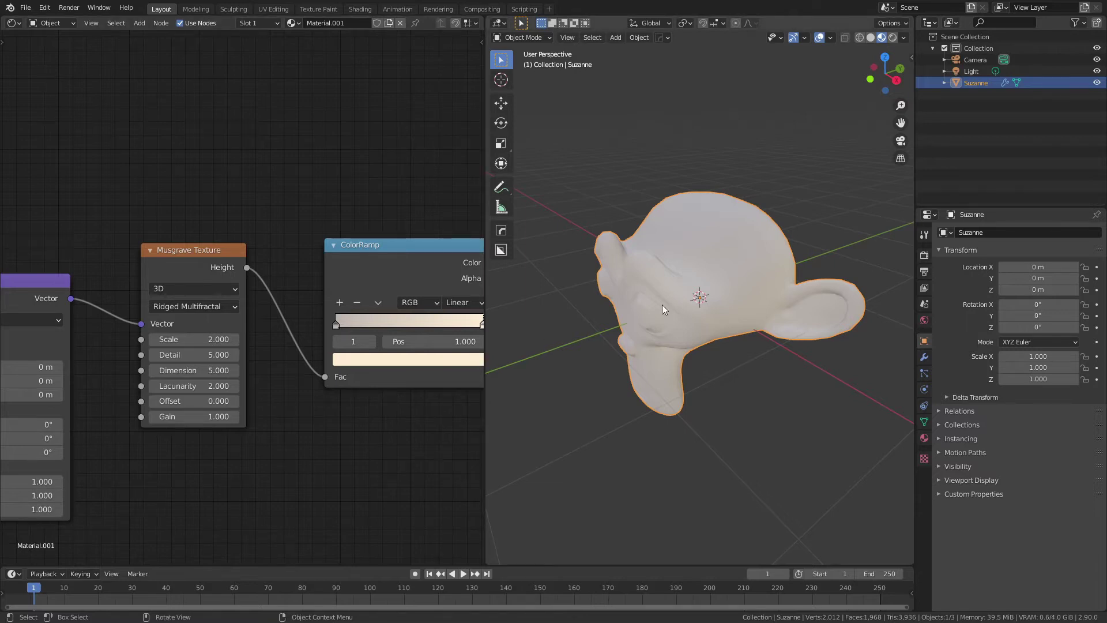
Set Suzanne's Subdivision modifier Levels Viewport to 2 and orbit to inspect the smoother head.
{"action": "key", "text": "grave"}
{"action": "left_click", "coordinate": [662, 402]}
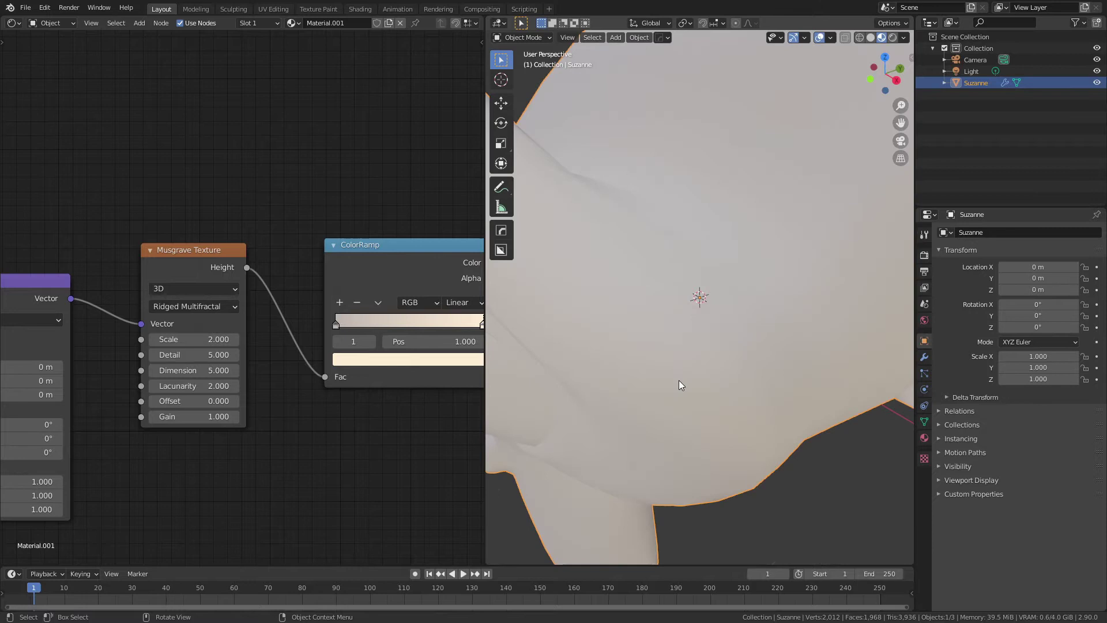
{"action": "scroll", "coordinate": [679, 379], "scroll_direction": "down", "scroll_amount": 5}
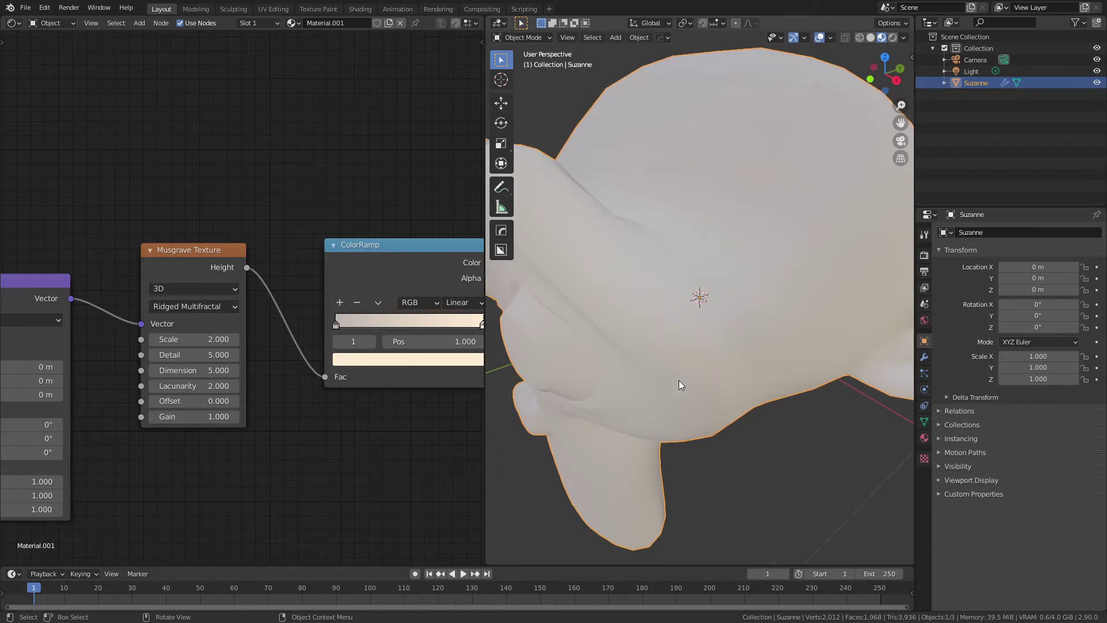
{"action": "right_click", "coordinate": [721, 193]}
{"action": "key", "text": "Escape"}
{"action": "middle_click_drag", "start_coordinate": [679, 224], "coordinate": [778, 211]}
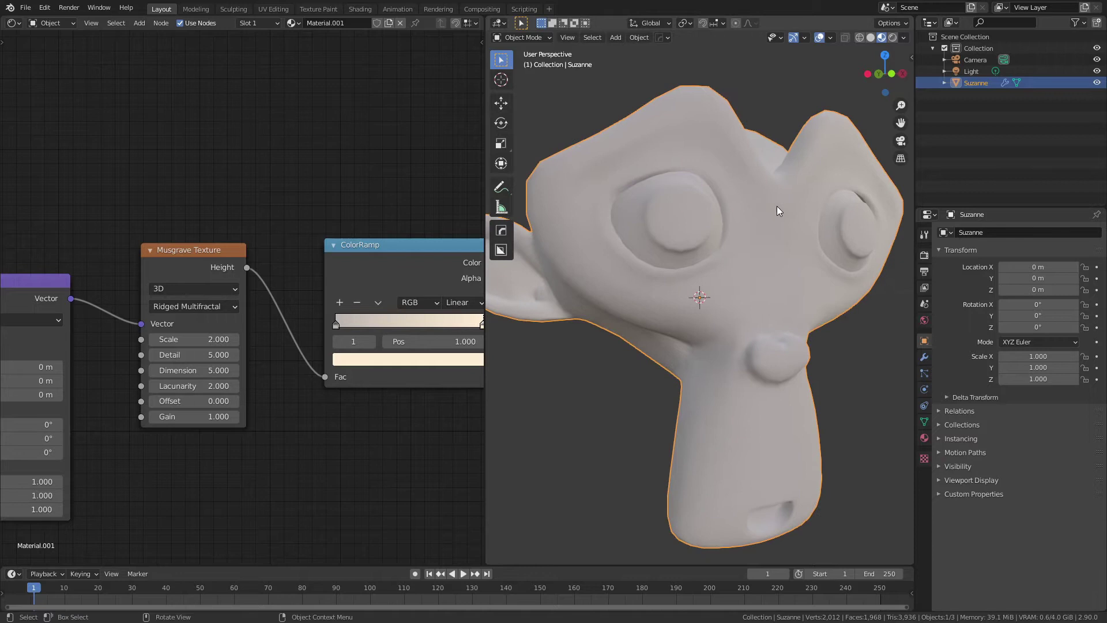
{"action": "left_click", "coordinate": [925, 357]}
{"action": "left_click", "coordinate": [1085, 309]}
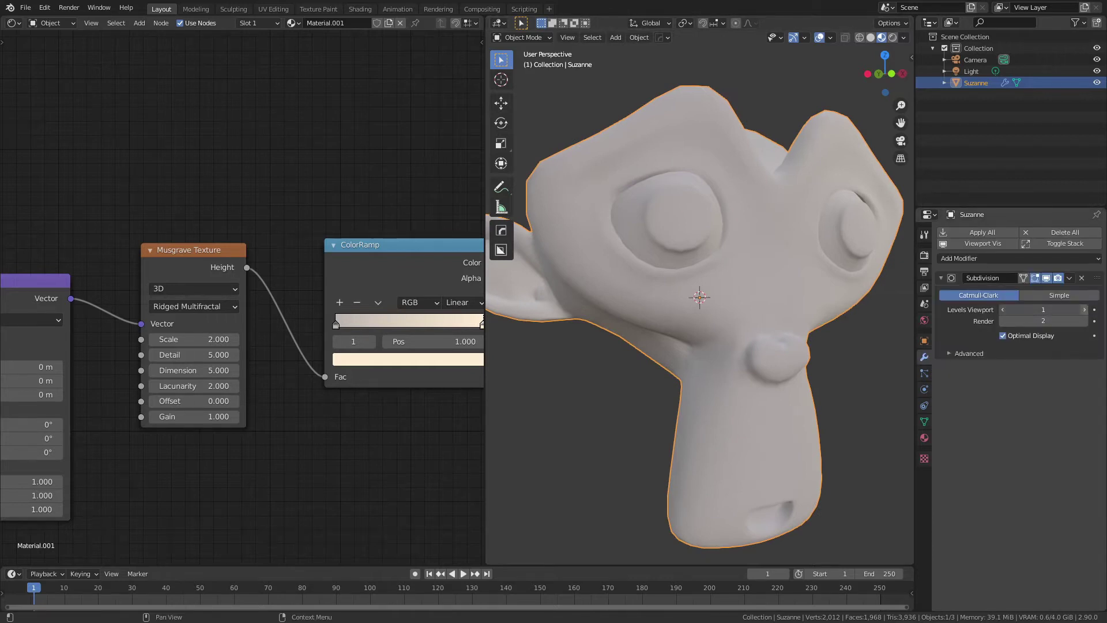
{"action": "middle_click_drag", "start_coordinate": [697, 240], "coordinate": [610, 275]}
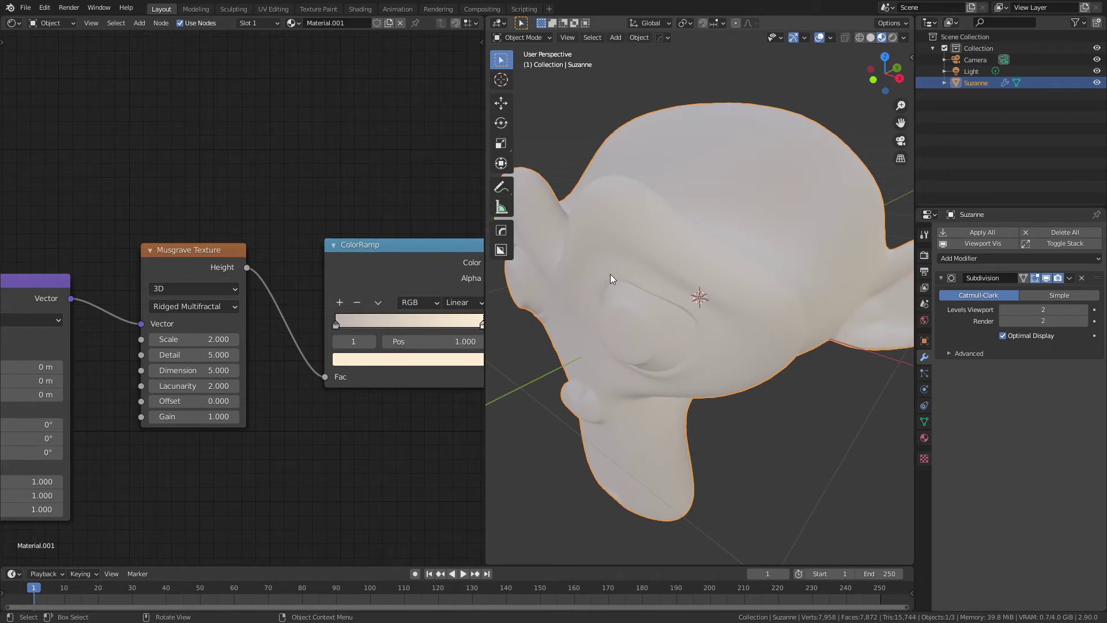
{"action": "scroll", "coordinate": [348, 389], "scroll_direction": "down", "scroll_amount": 4}
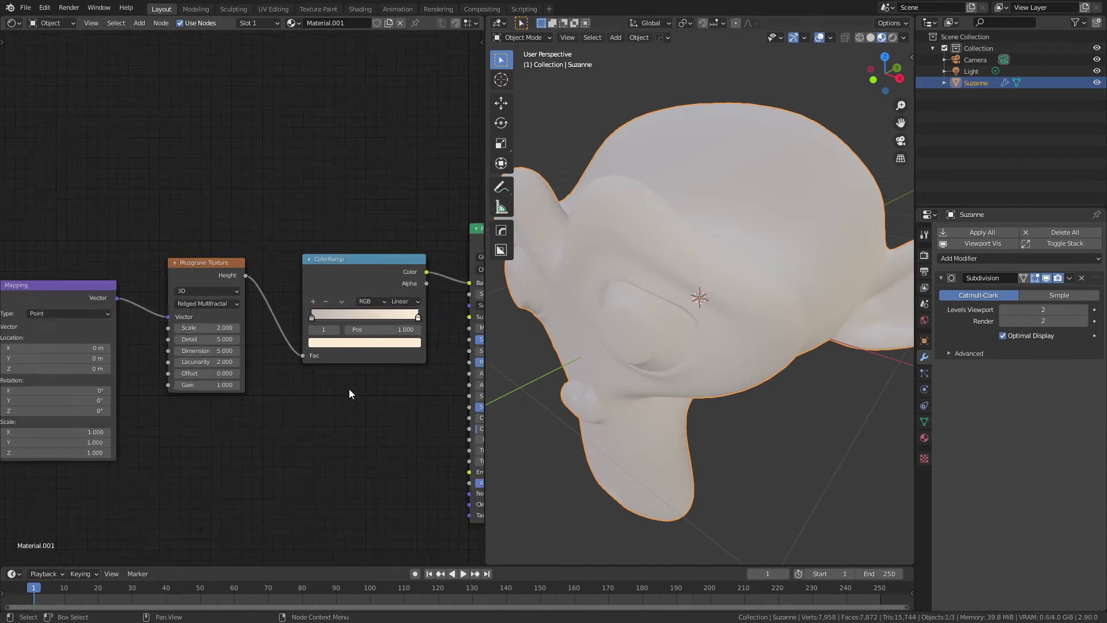
Add a Bump node plugged into the Principled BSDF Normal input.
{"action": "middle_click_drag", "start_coordinate": [359, 424], "coordinate": [309, 385]}
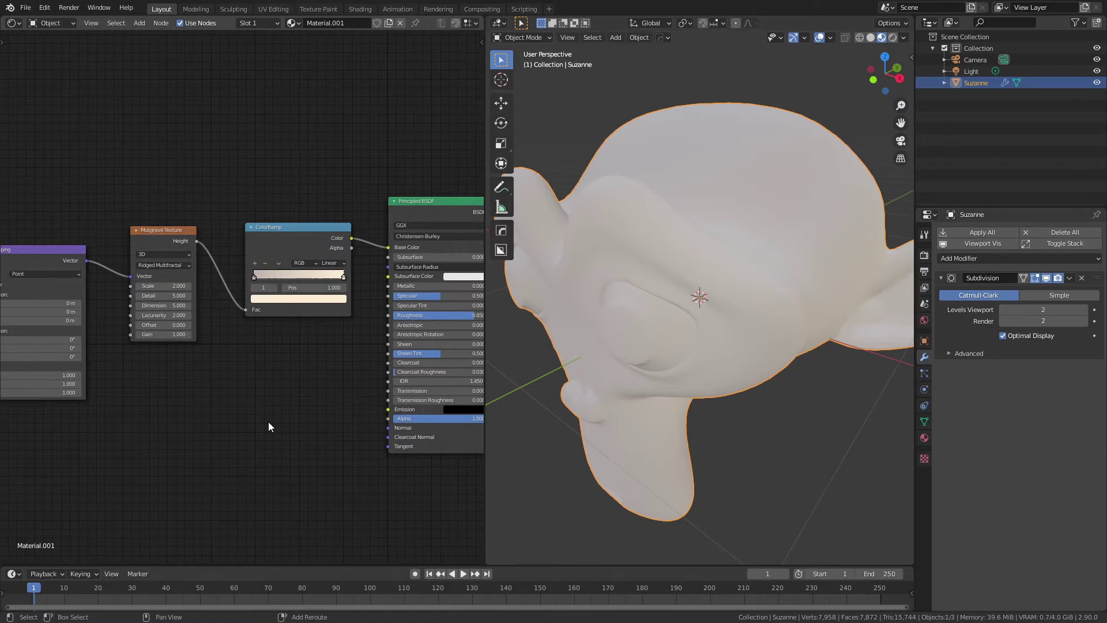
{"action": "key", "text": "shift+a"}
{"action": "mouse_move", "coordinate": [239, 447]}
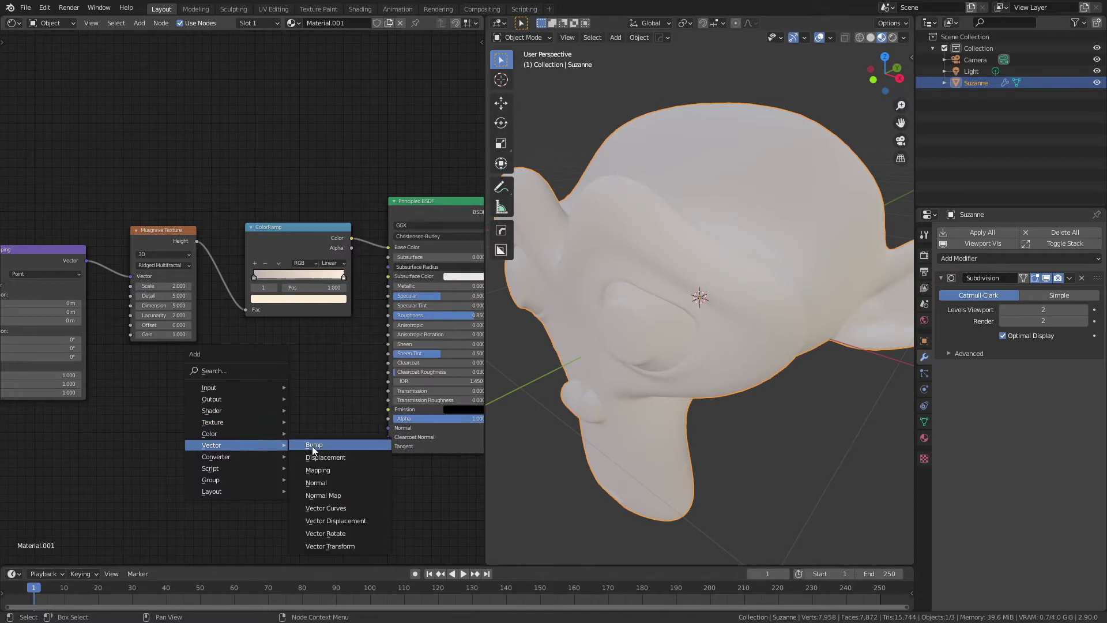
{"action": "left_click", "coordinate": [313, 445]}
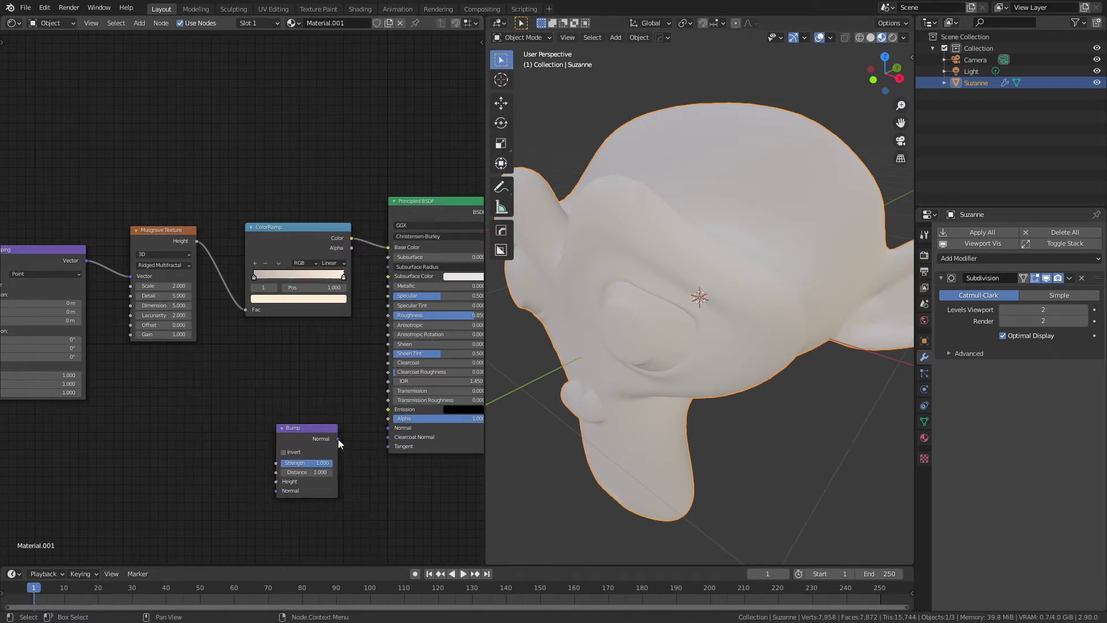
{"action": "left_click_drag", "start_coordinate": [338, 438], "coordinate": [388, 428]}
Duplicate the Bump node twice and chain the three Bumps' Normals together.
{"action": "mouse_move", "coordinate": [272, 387]}
{"action": "middle_mouse_down"}
{"action": "mouse_move", "coordinate": [339, 339]}
{"action": "mouse_move", "coordinate": [376, 373]}
{"action": "middle_mouse_up"}
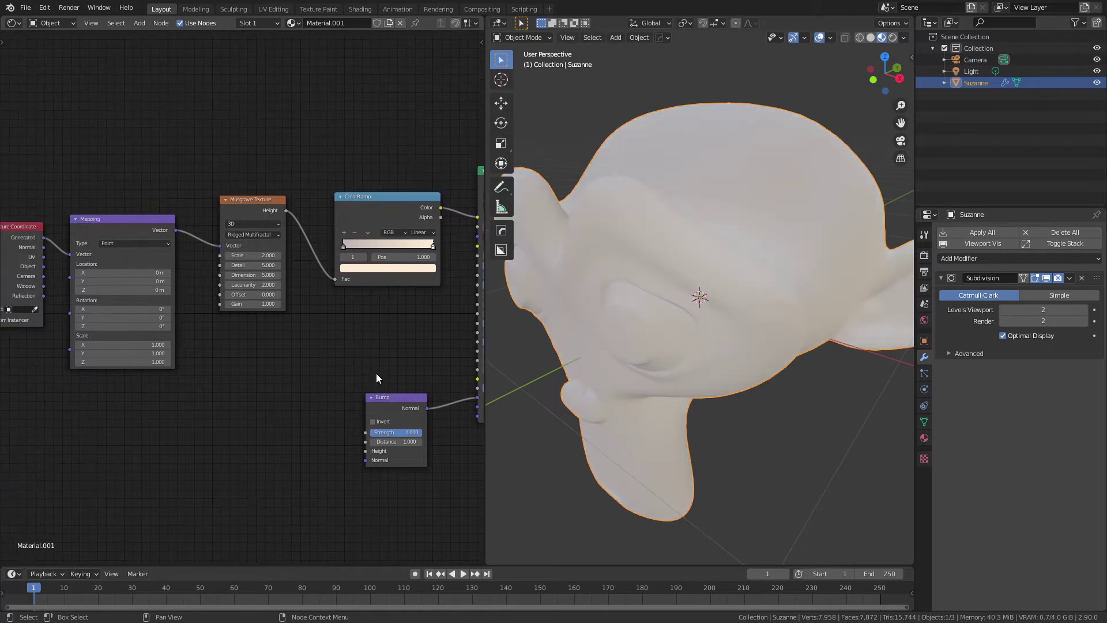
{"action": "left_click", "coordinate": [382, 397]}
{"action": "key", "text": "shift+d"}
{"action": "left_click", "coordinate": [296, 455]}
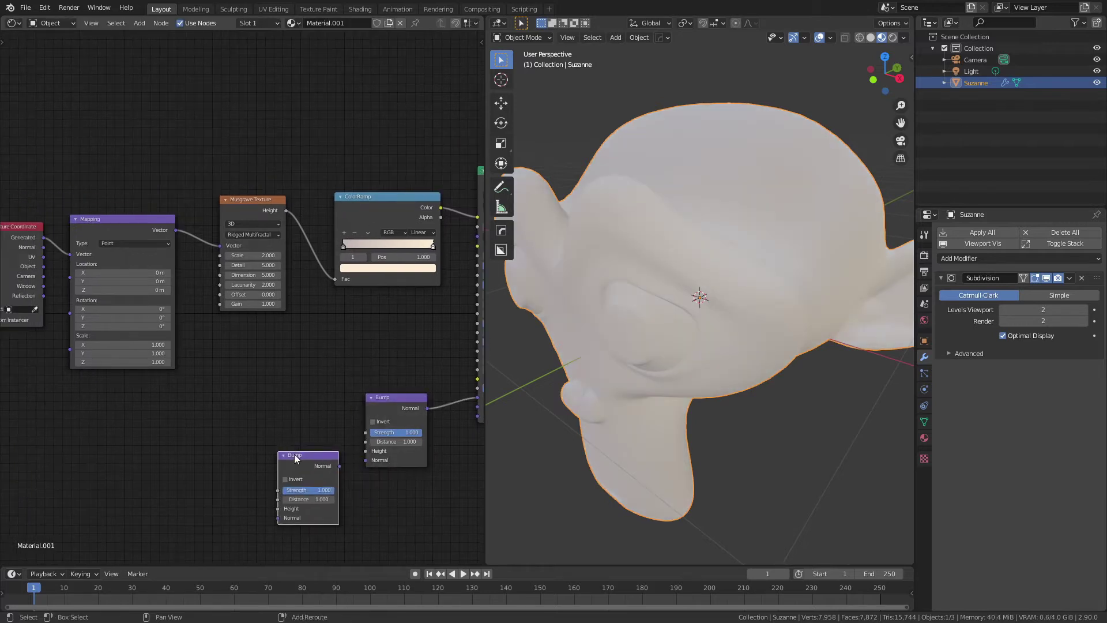
{"action": "key", "text": "shift+d"}
{"action": "left_click", "coordinate": [196, 493]}
{"action": "middle_click_drag", "start_coordinate": [269, 477], "coordinate": [265, 377]}
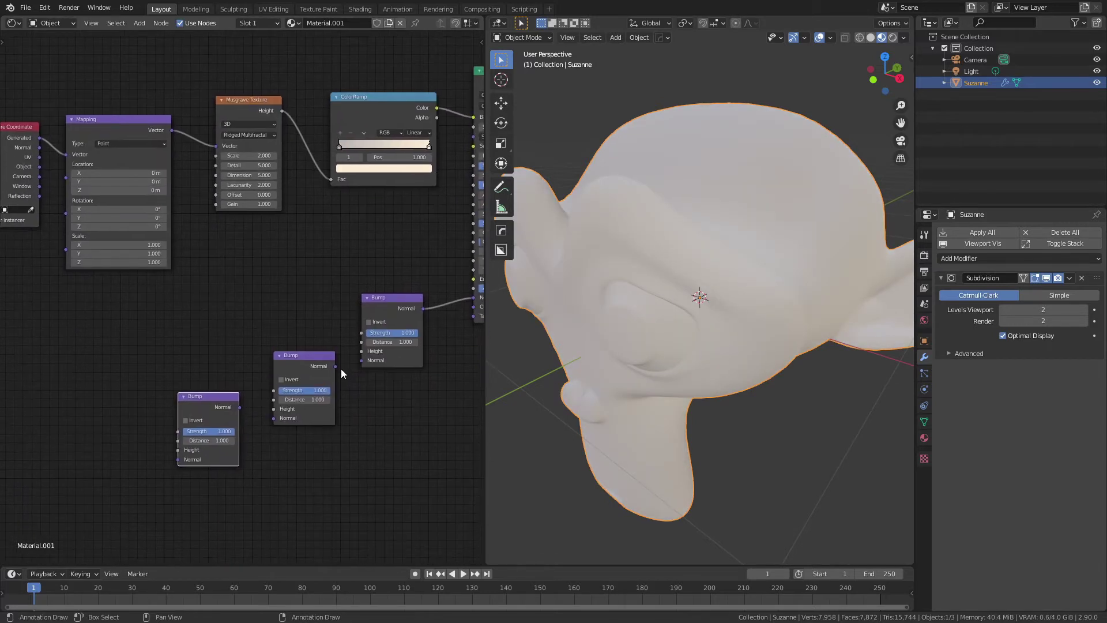
{"action": "left_click_drag", "start_coordinate": [336, 366], "coordinate": [362, 360]}
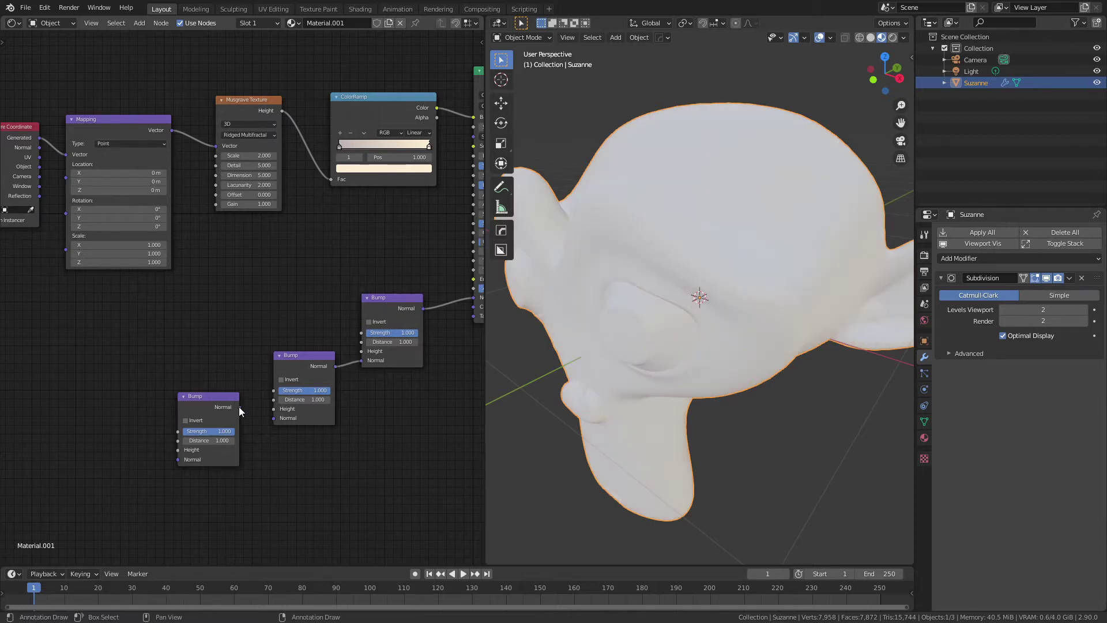
{"action": "left_click_drag", "start_coordinate": [239, 406], "coordinate": [274, 418]}
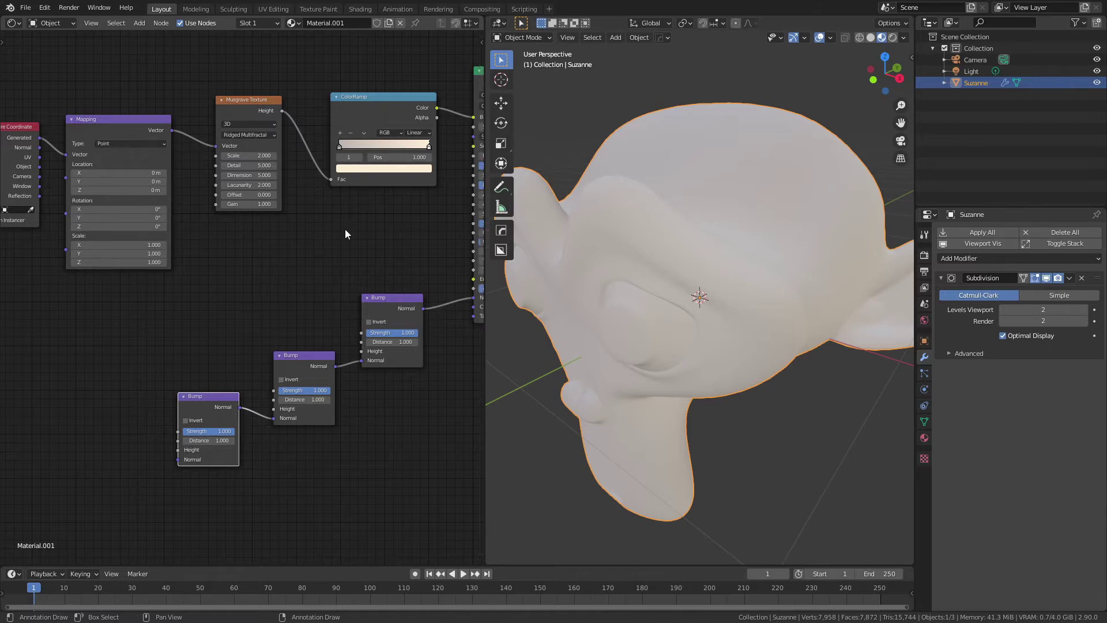
Move the Texture Coordinate and Mapping nodes further left, then pan to the Bump chain.
{"action": "scroll", "coordinate": [322, 271], "scroll_direction": "down", "scroll_amount": 2}
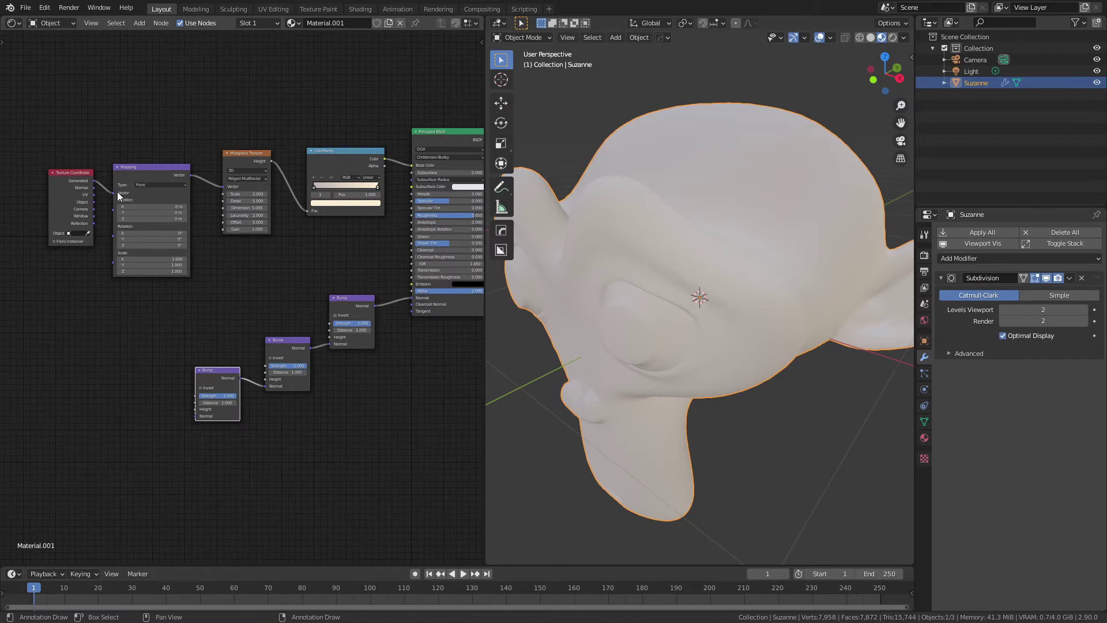
{"action": "left_click_drag", "start_coordinate": [33, 128], "coordinate": [170, 278]}
{"action": "middle_click_drag", "start_coordinate": [171, 278], "coordinate": [279, 285]}
{"action": "left_click_drag", "start_coordinate": [282, 254], "coordinate": [130, 273]}
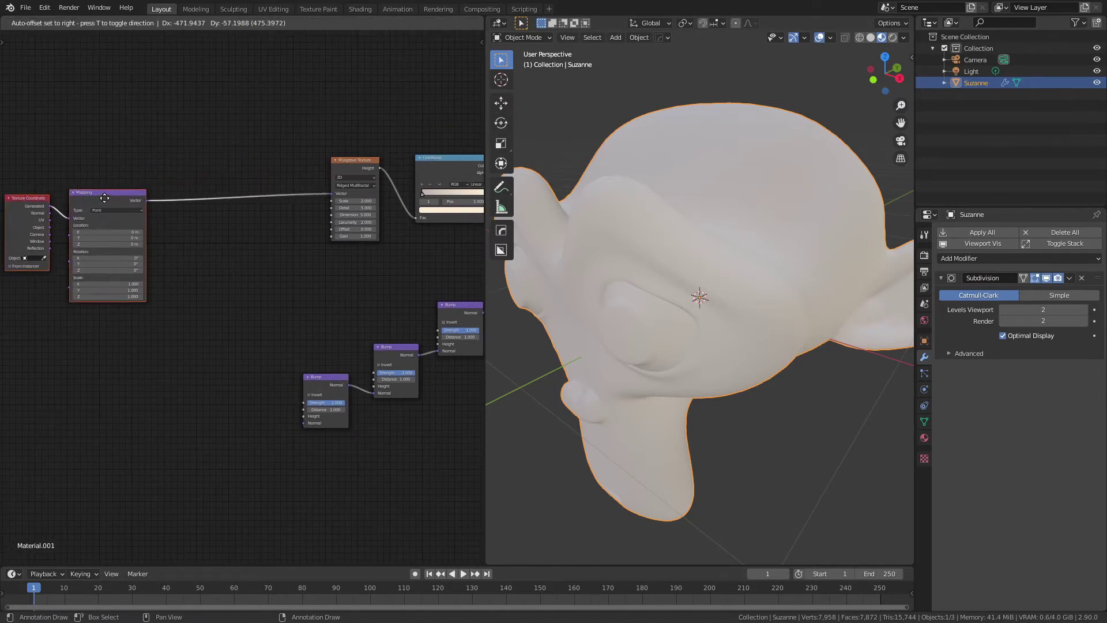
{"action": "left_click", "coordinate": [203, 252]}
{"action": "middle_click_drag", "start_coordinate": [125, 234], "coordinate": [256, 223]}
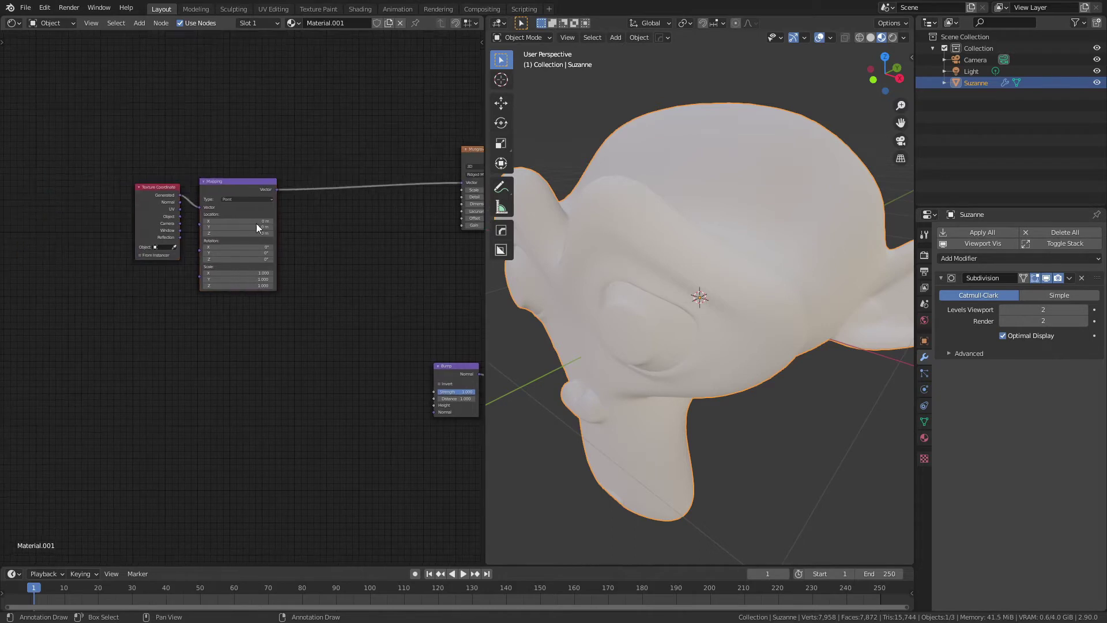
{"action": "left_click", "coordinate": [161, 188]}
{"action": "left_click_drag", "start_coordinate": [161, 188], "coordinate": [82, 242]}
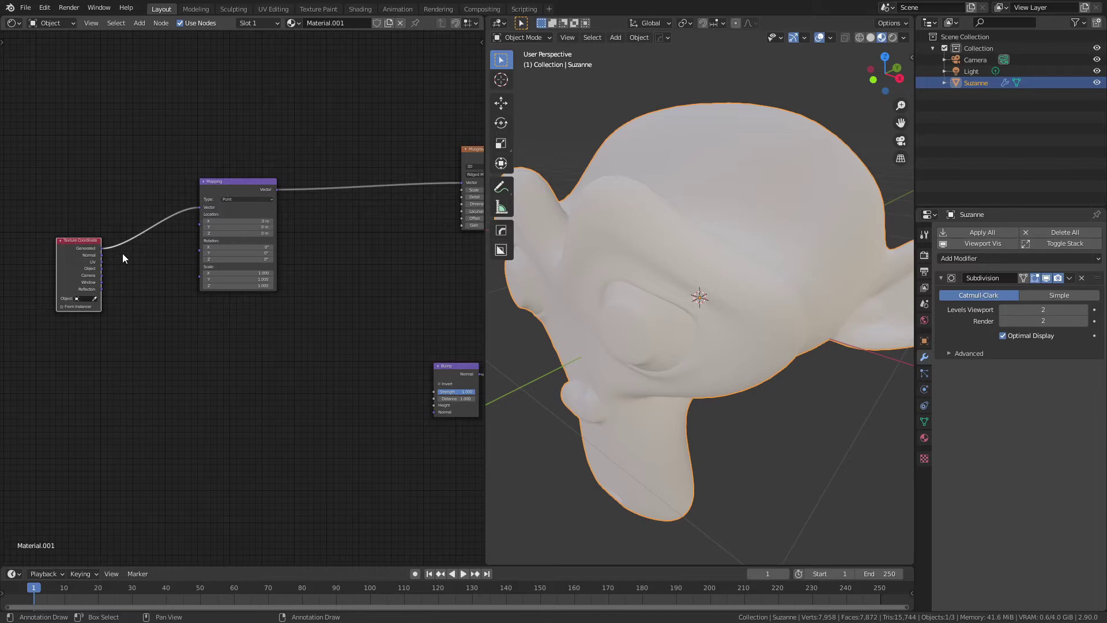
{"action": "middle_click_drag", "start_coordinate": [295, 306], "coordinate": [187, 288]}
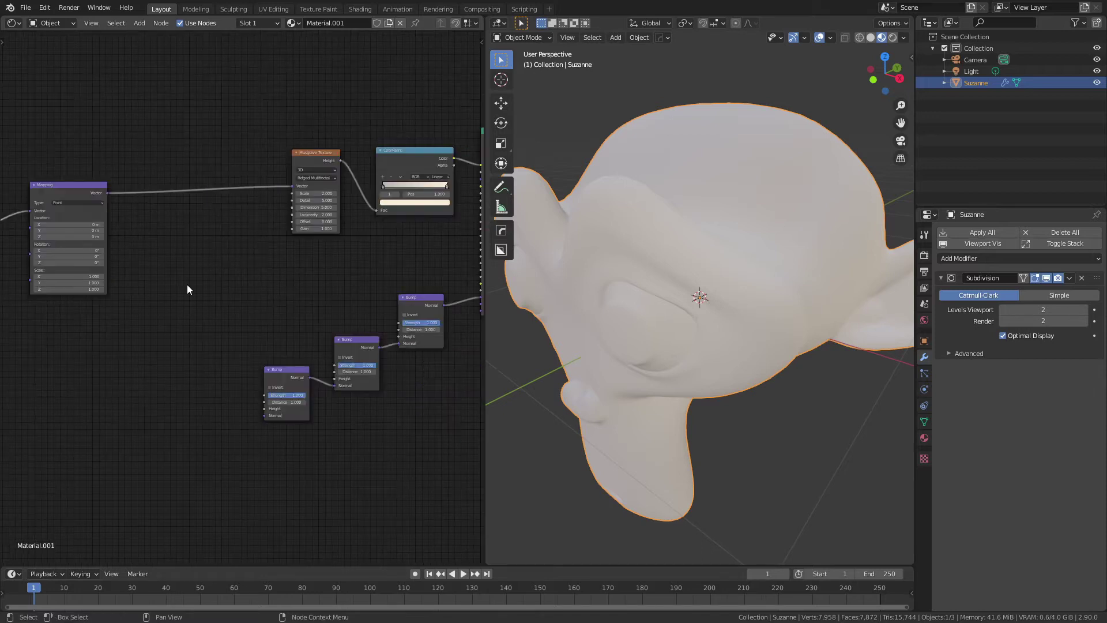
Add a Noise Texture node fed by the Mapping node's Vector output.
{"action": "key", "text": "shift+a"}
{"action": "mouse_move", "coordinate": [187, 285]}
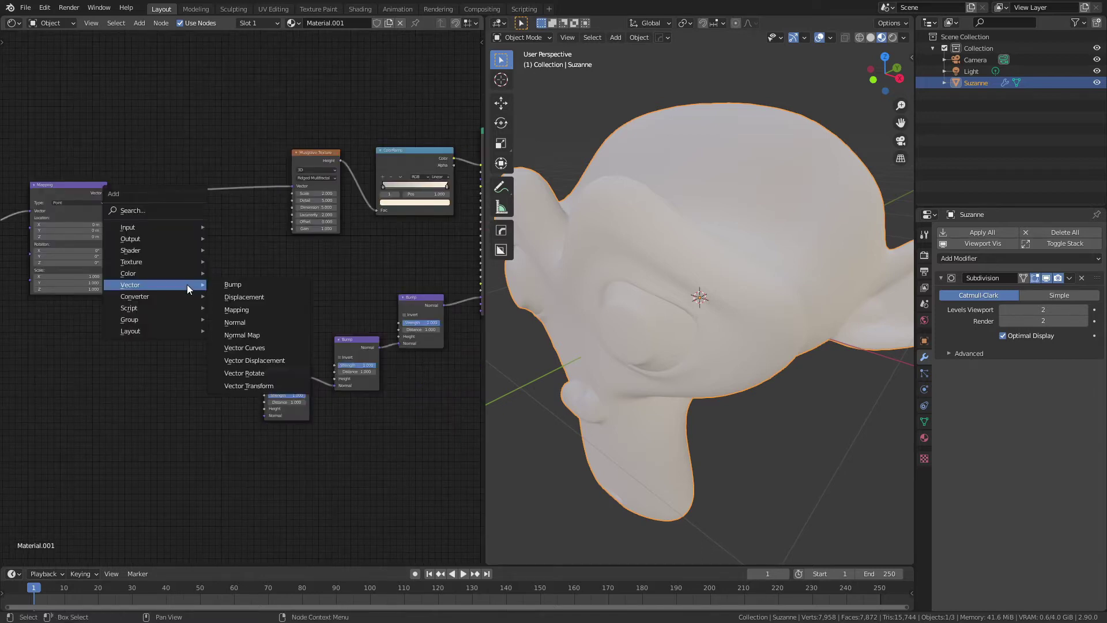
{"action": "mouse_move", "coordinate": [180, 259]}
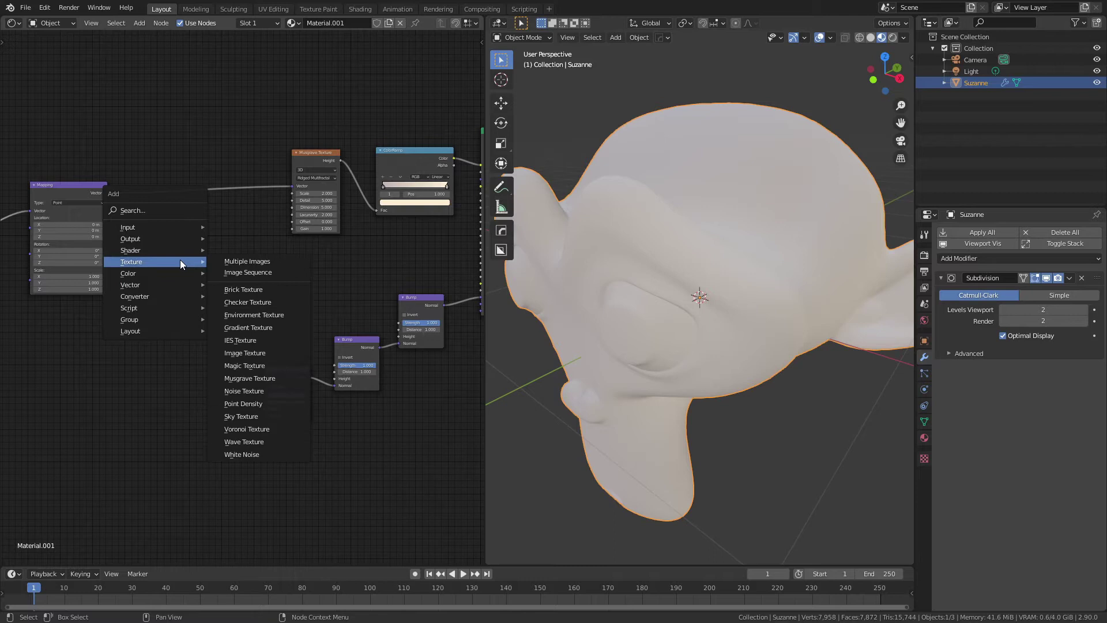
{"action": "left_click", "coordinate": [255, 390]}
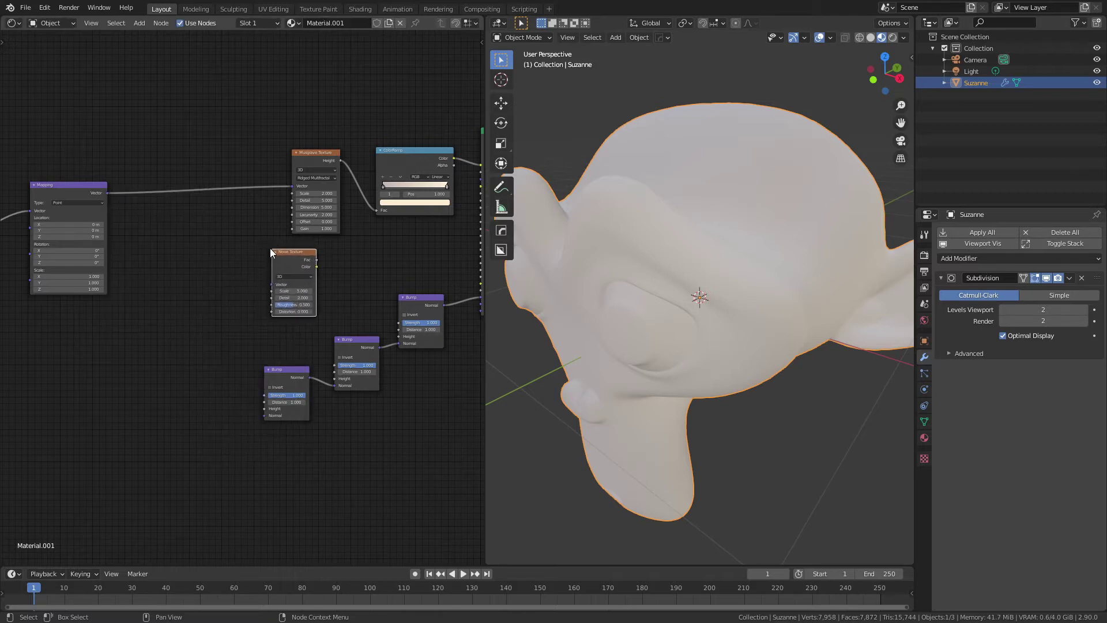
{"action": "left_click_drag", "start_coordinate": [108, 194], "coordinate": [396, 359]}
{"action": "scroll", "coordinate": [332, 287], "scroll_direction": "up", "scroll_amount": 2}
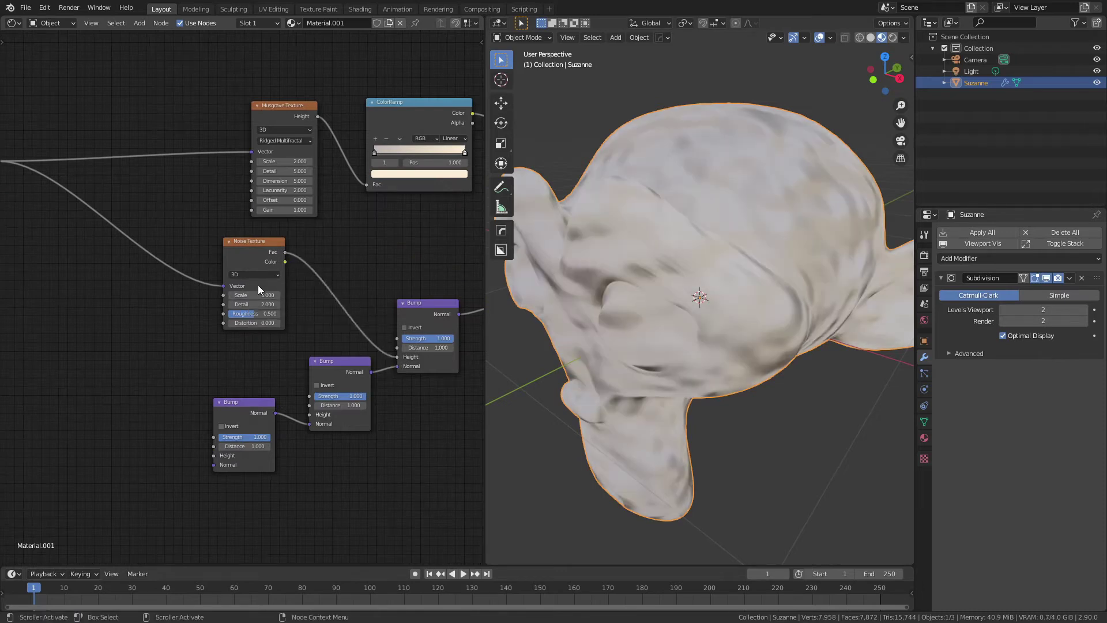
Set the Noise Texture to Scale 20, Detail 10 and Roughness 0.65.
{"action": "left_click", "coordinate": [258, 295]}
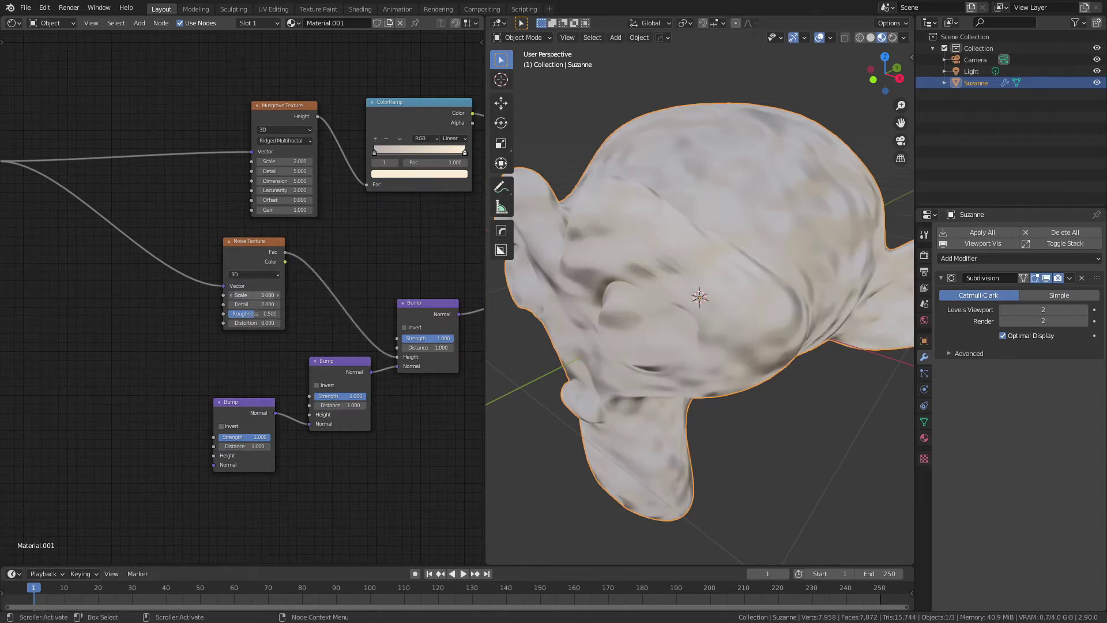
{"action": "type", "text": "20"}
{"action": "key", "text": "Return"}
{"action": "left_click", "coordinate": [256, 304]}
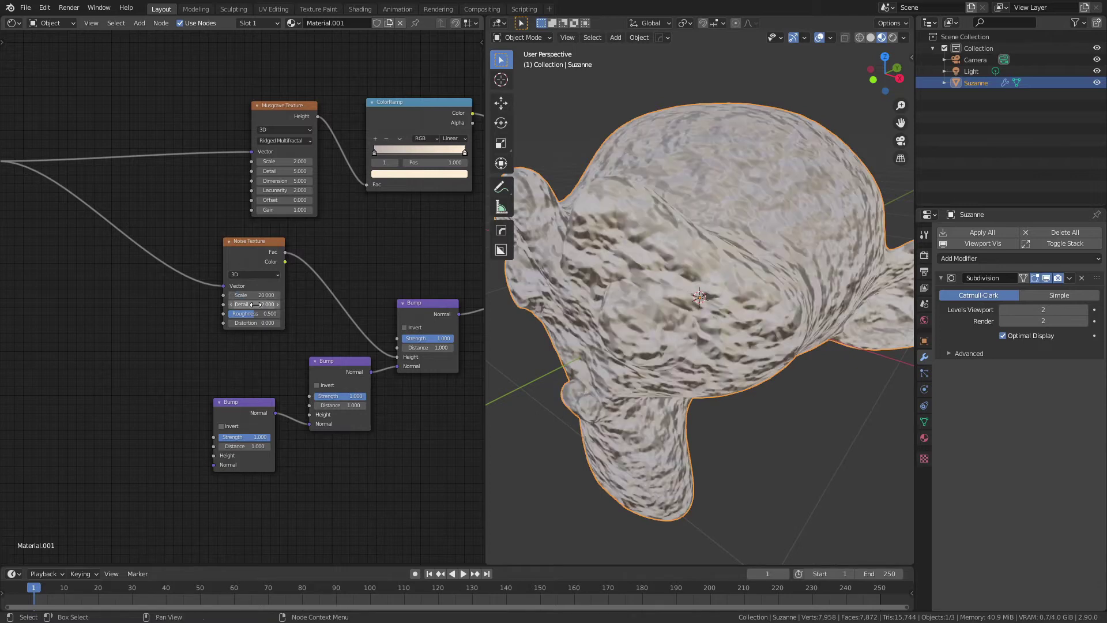
{"action": "type", "text": "10"}
{"action": "key", "text": "Return"}
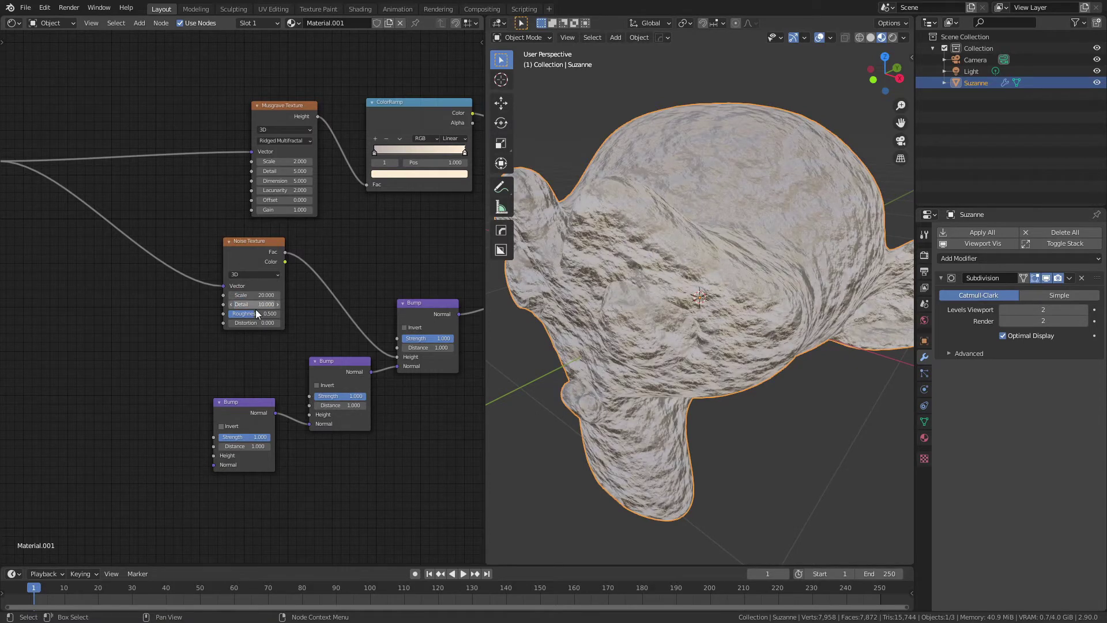
{"action": "left_click", "coordinate": [254, 314]}
{"action": "type", "text": ".65"}
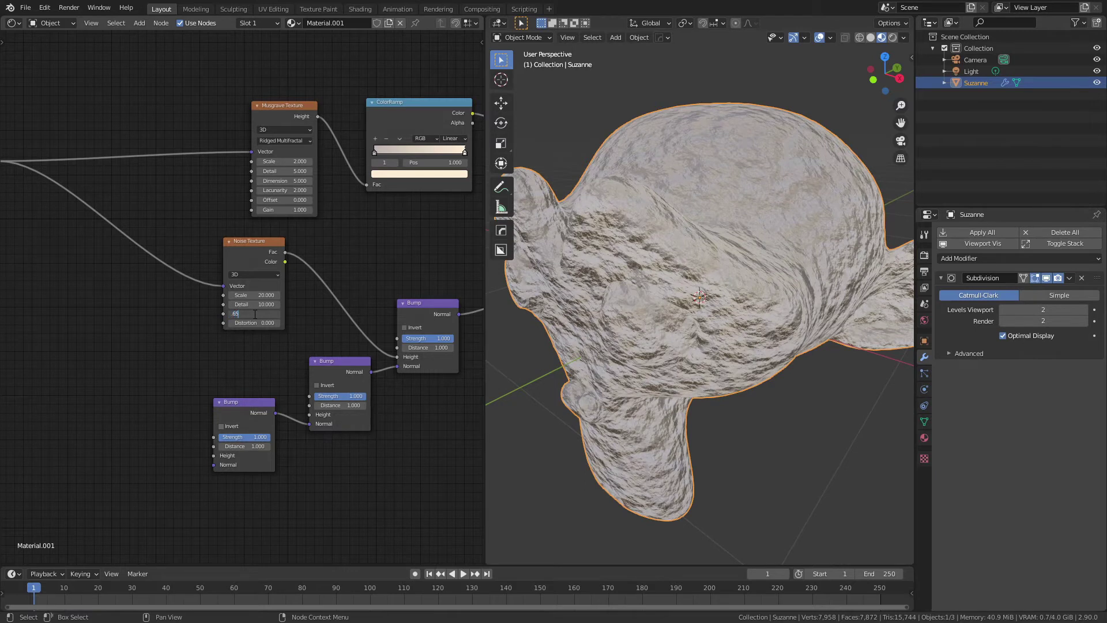
{"action": "key", "text": "Return"}
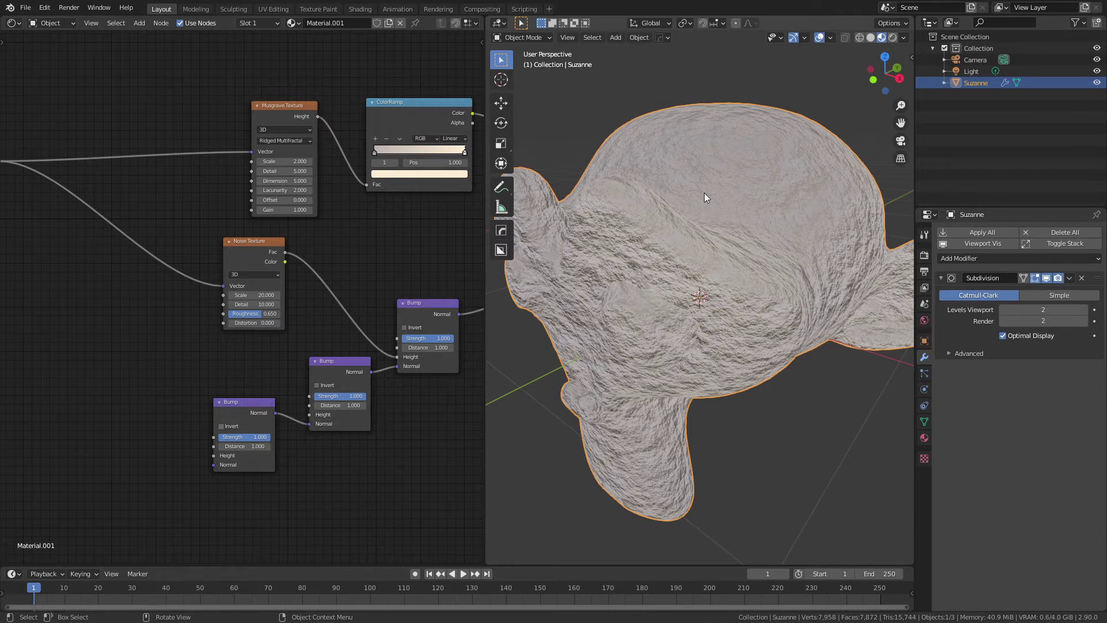
Lower the top Bump node's Strength to 0.05.
{"action": "left_click", "coordinate": [440, 337]}
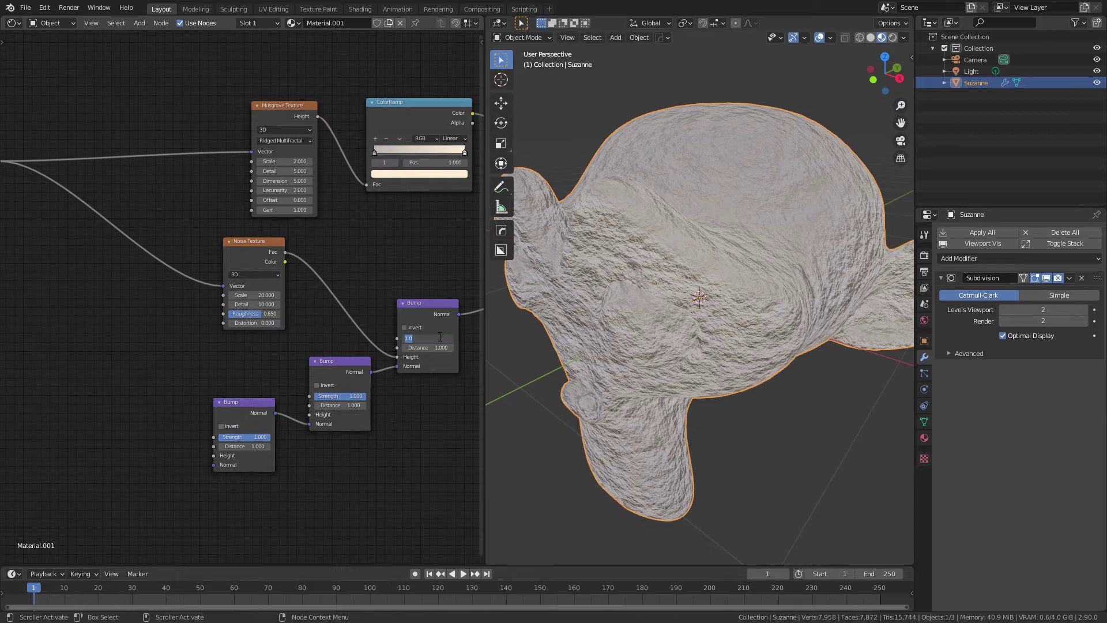
{"action": "type", "text": "0.05"}
{"action": "key", "text": "Return"}
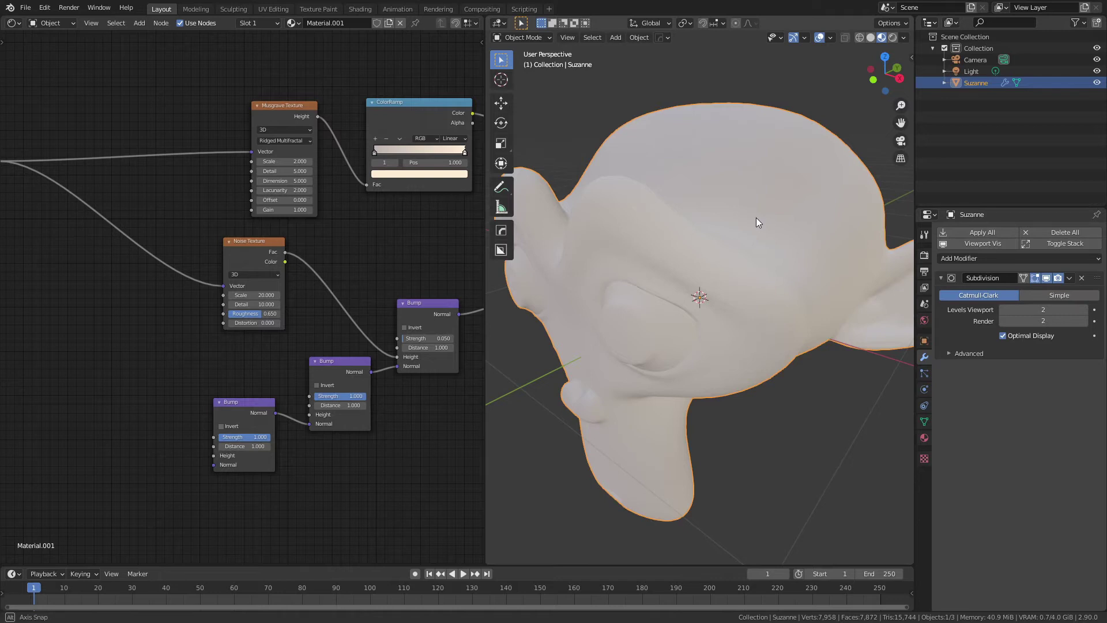
Orbit to inspect Suzanne's bumpy surface, then drag the lowest Bump node further down.
{"action": "scroll", "coordinate": [718, 275], "scroll_direction": "up", "scroll_amount": 8}
{"action": "middle_click_drag", "start_coordinate": [624, 279], "coordinate": [638, 171]}
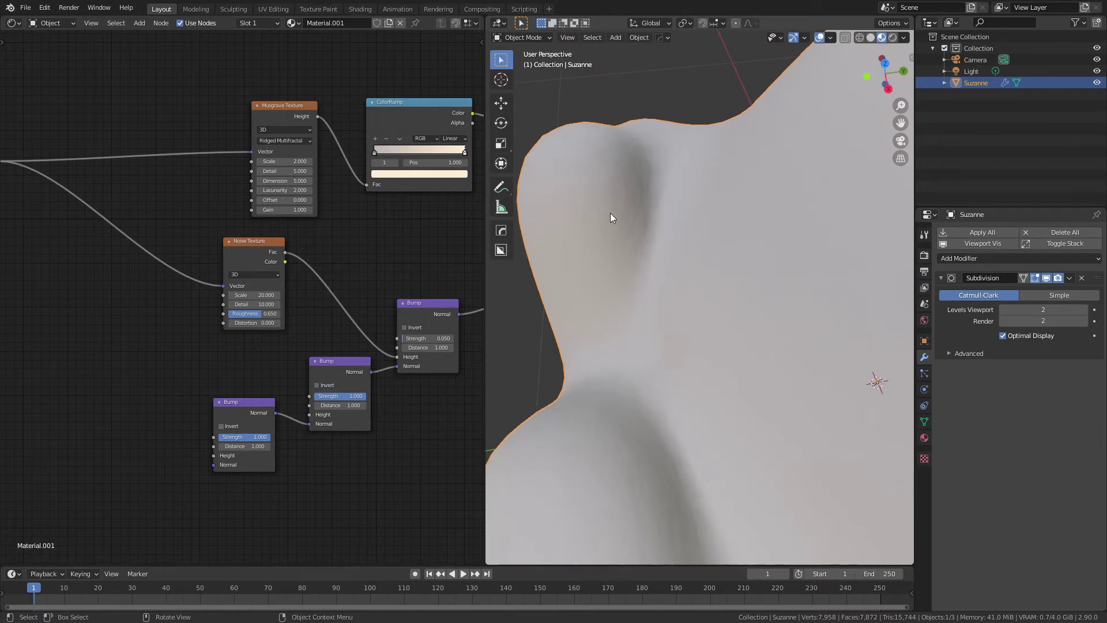
{"action": "scroll", "coordinate": [628, 259], "scroll_direction": "down", "scroll_amount": 5}
{"action": "middle_click_drag", "start_coordinate": [647, 311], "coordinate": [729, 246]}
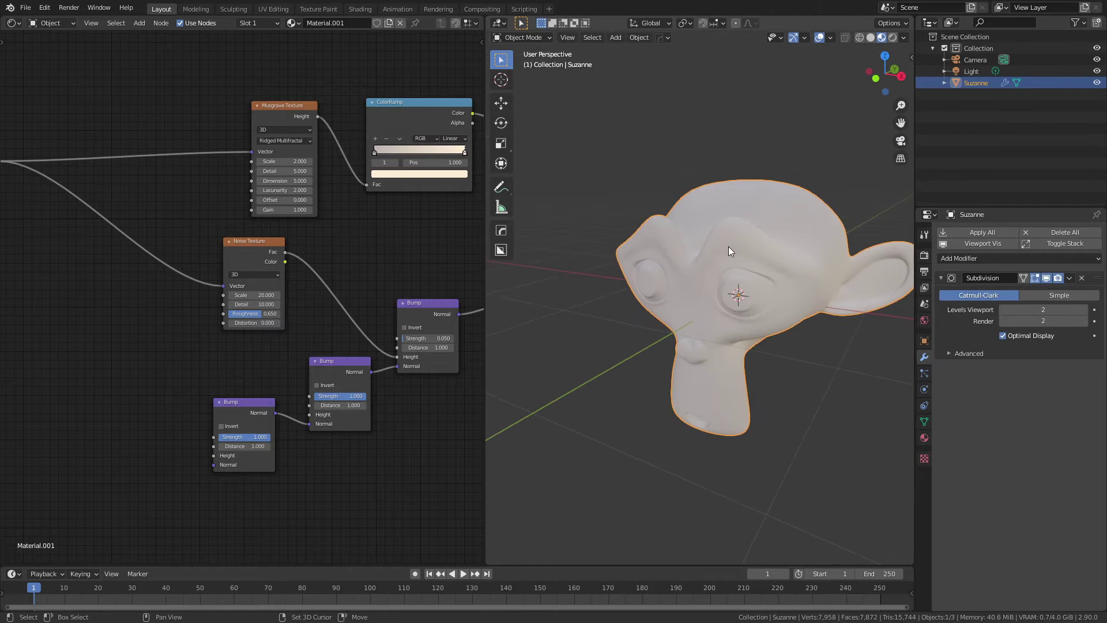
{"action": "left_click_drag", "start_coordinate": [256, 406], "coordinate": [249, 469]}
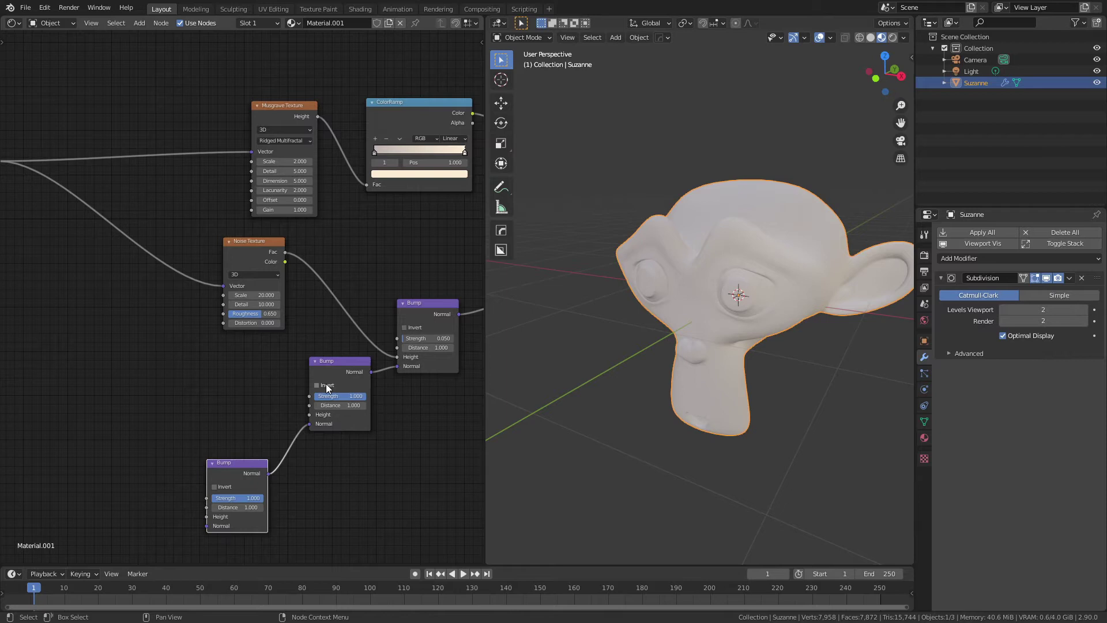
Add a ColorRamp with its white stop at 0.05 and feed its Color into the middle Bump's Height.
{"action": "key", "text": "shift+a"}
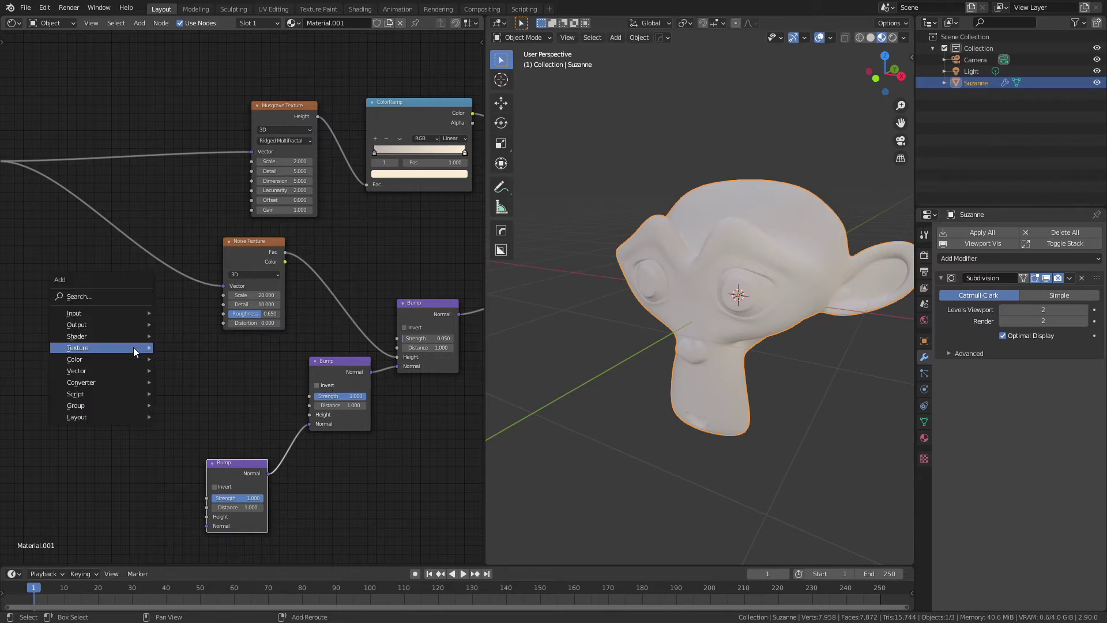
{"action": "mouse_move", "coordinate": [108, 381]}
{"action": "left_click", "coordinate": [181, 411]}
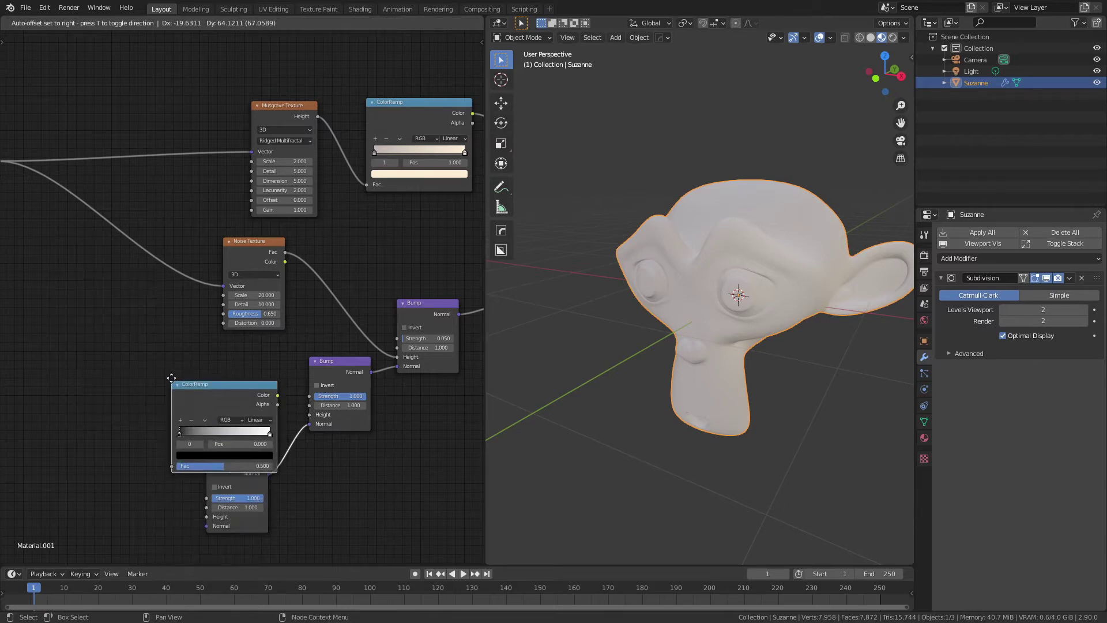
{"action": "left_click", "coordinate": [178, 414]}
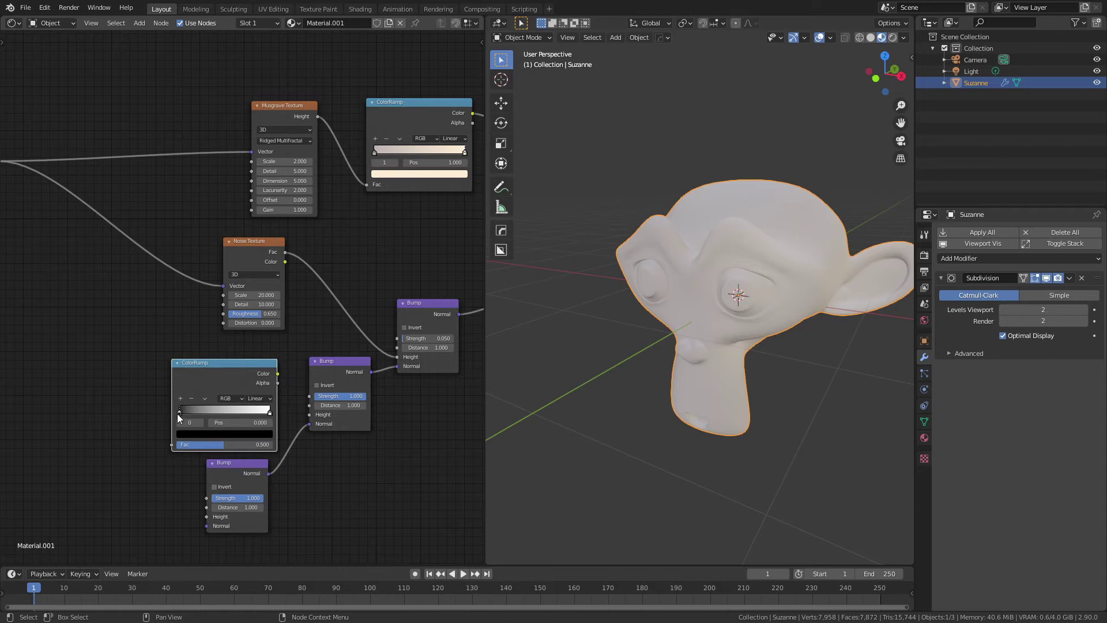
{"action": "left_click", "coordinate": [270, 412]}
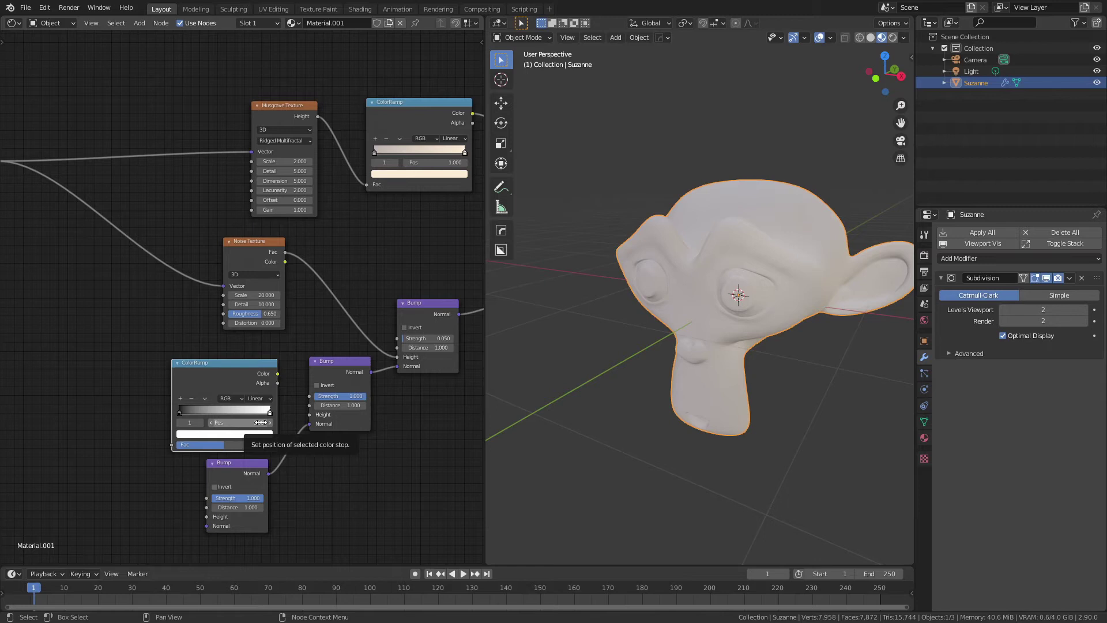
{"action": "left_click", "coordinate": [260, 422]}
{"action": "type", "text": "0.05"}
{"action": "key", "text": "Return"}
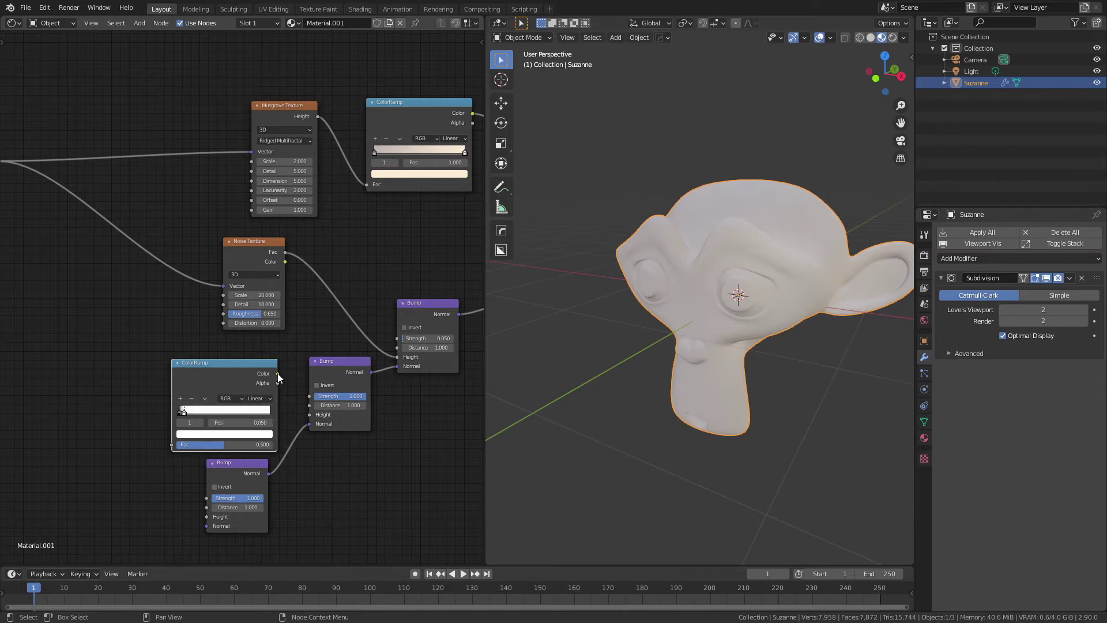
{"action": "left_click_drag", "start_coordinate": [277, 373], "coordinate": [309, 415]}
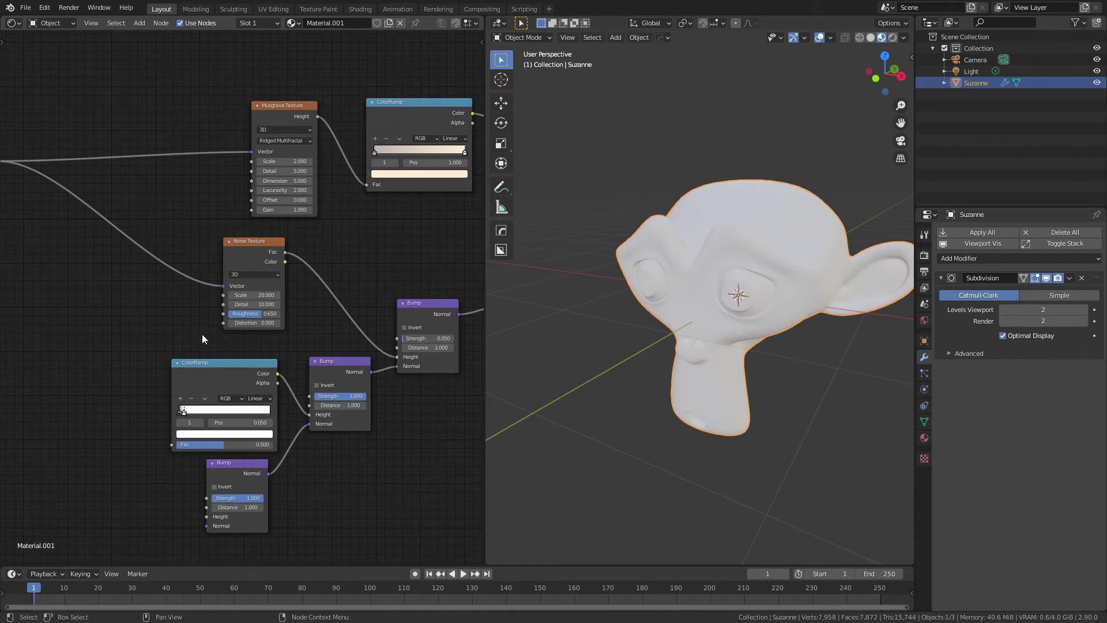
Add a Voronoi Texture at Scale 150, its Distance driving the ramp's Fac and Mapping feeding its Vector.
{"action": "middle_click_drag", "start_coordinate": [202, 338], "coordinate": [309, 344]}
{"action": "key", "text": "shift+a"}
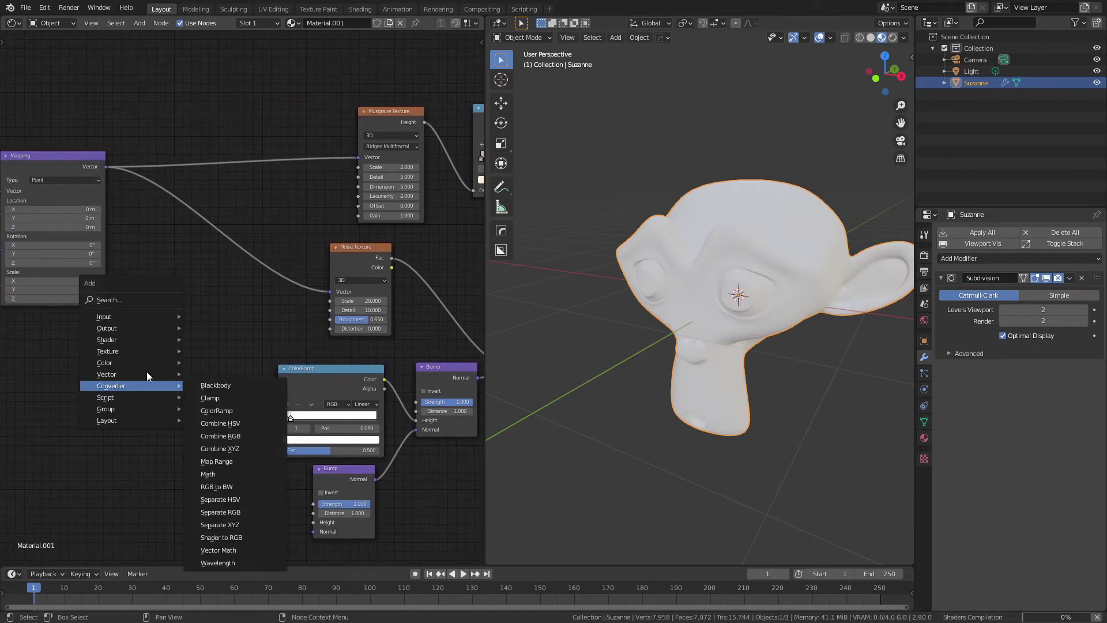
{"action": "mouse_move", "coordinate": [134, 349]}
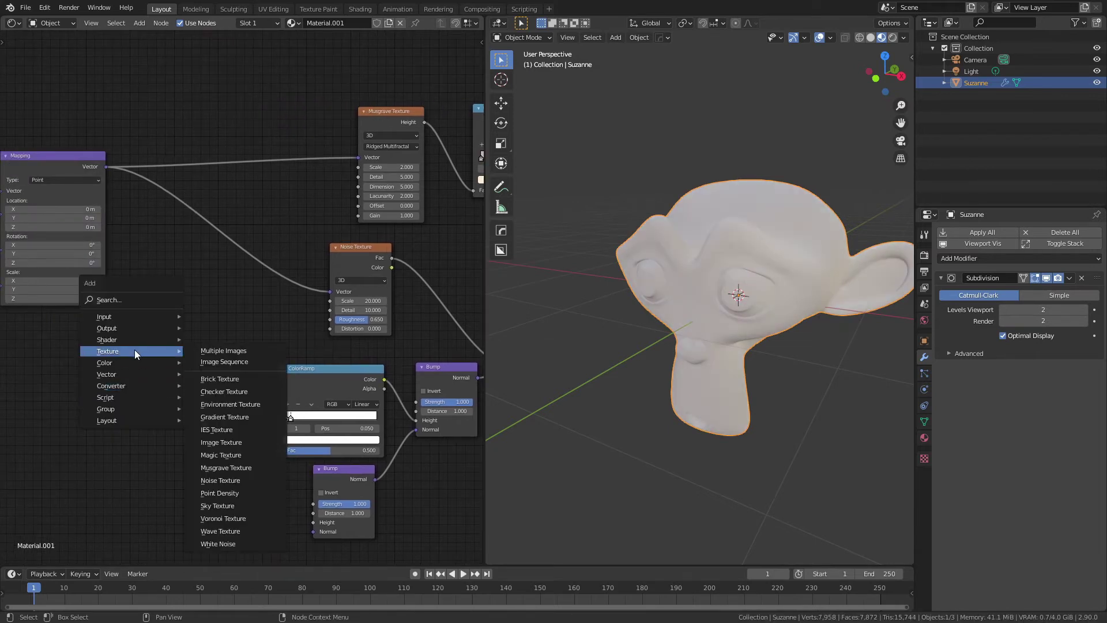
{"action": "left_click", "coordinate": [219, 518]}
{"action": "left_click", "coordinate": [184, 365]}
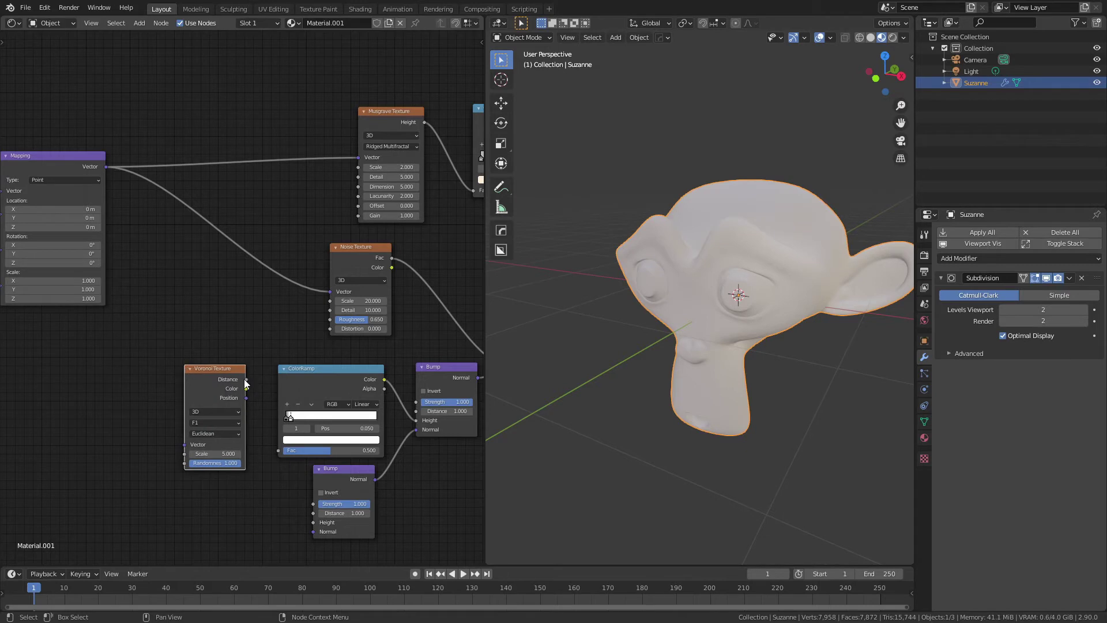
{"action": "left_click_drag", "start_coordinate": [246, 380], "coordinate": [281, 449]}
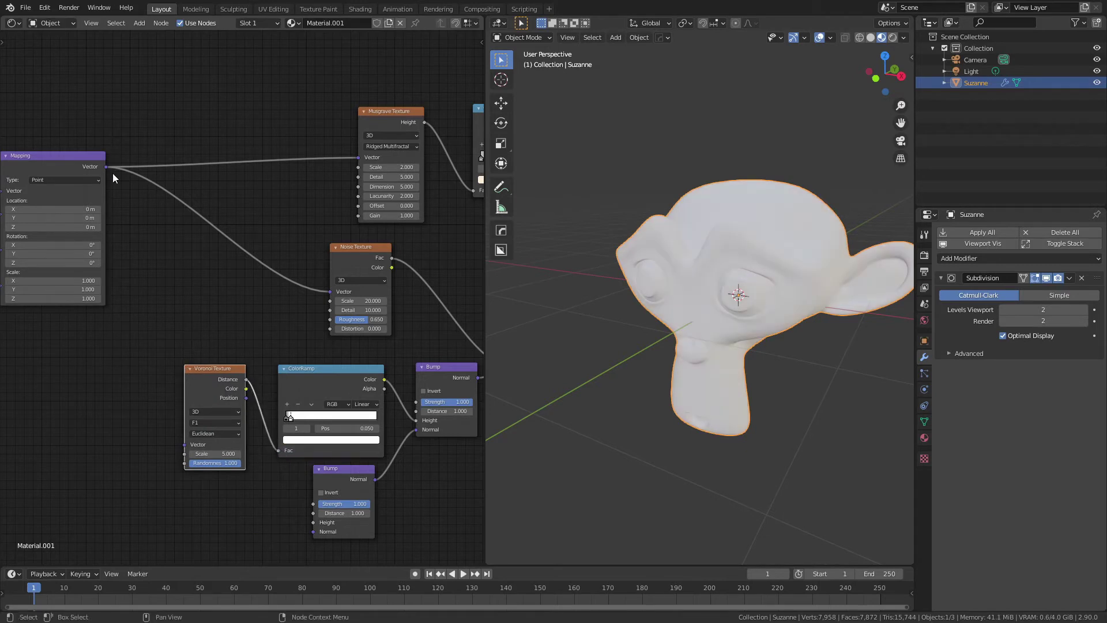
{"action": "mouse_move", "coordinate": [108, 169]}
{"action": "left_mouse_down"}
{"action": "mouse_move", "coordinate": [171, 429]}
{"action": "mouse_move", "coordinate": [185, 445]}
{"action": "left_mouse_up"}
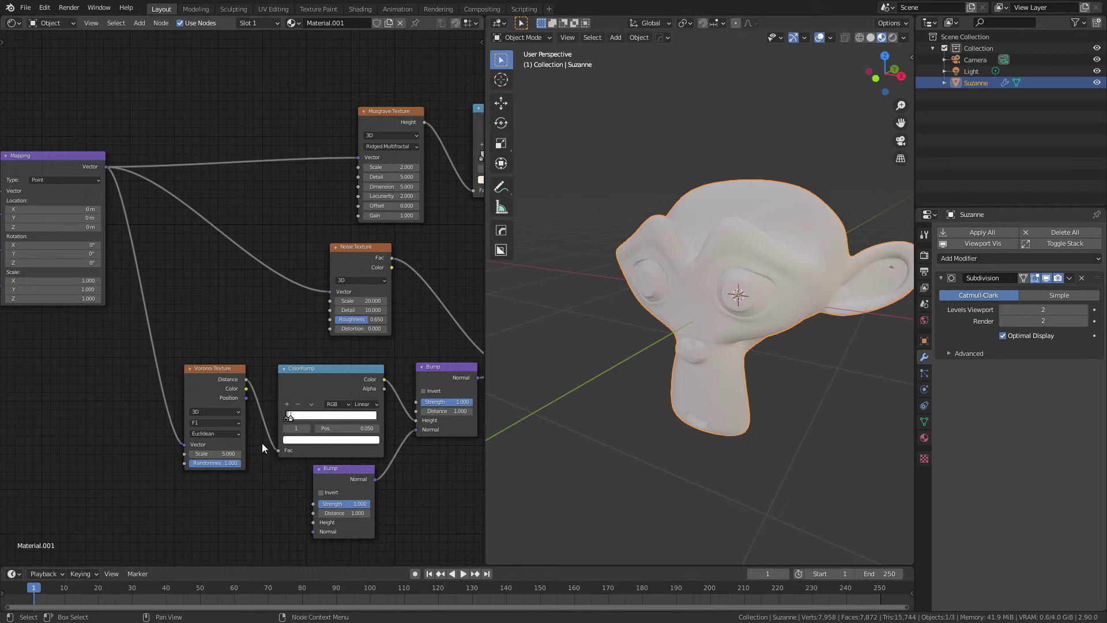
{"action": "left_click", "coordinate": [223, 453]}
{"action": "key", "text": "Return"}
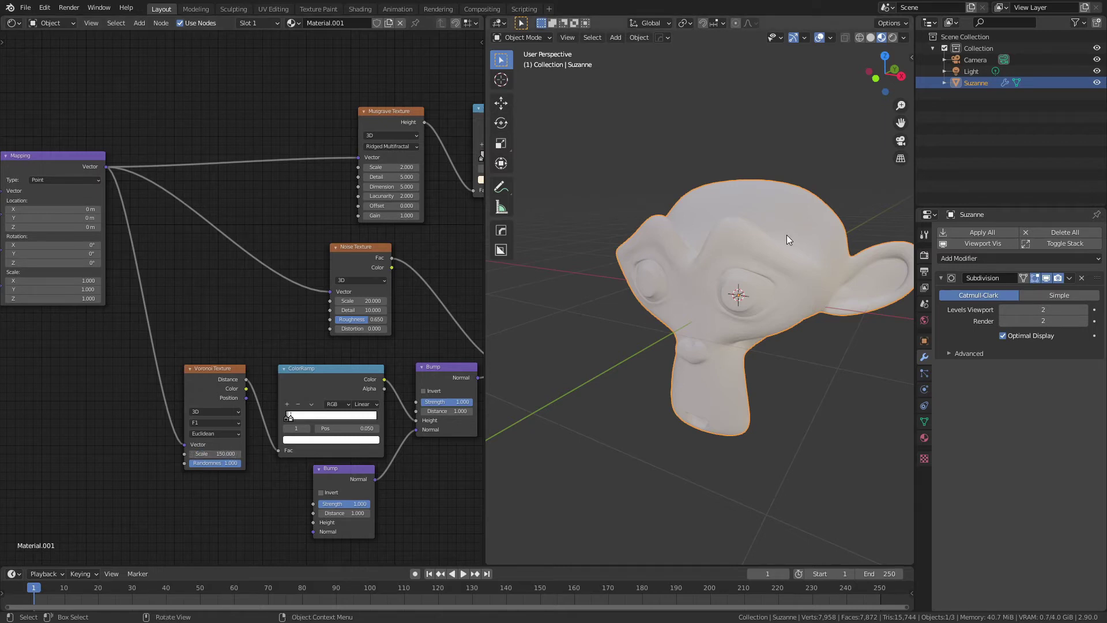
Zoom in close on Suzanne's face to examine the fine bump detail, then zoom back out slightly.
{"action": "scroll", "coordinate": [787, 234], "scroll_direction": "up", "scroll_amount": 5}
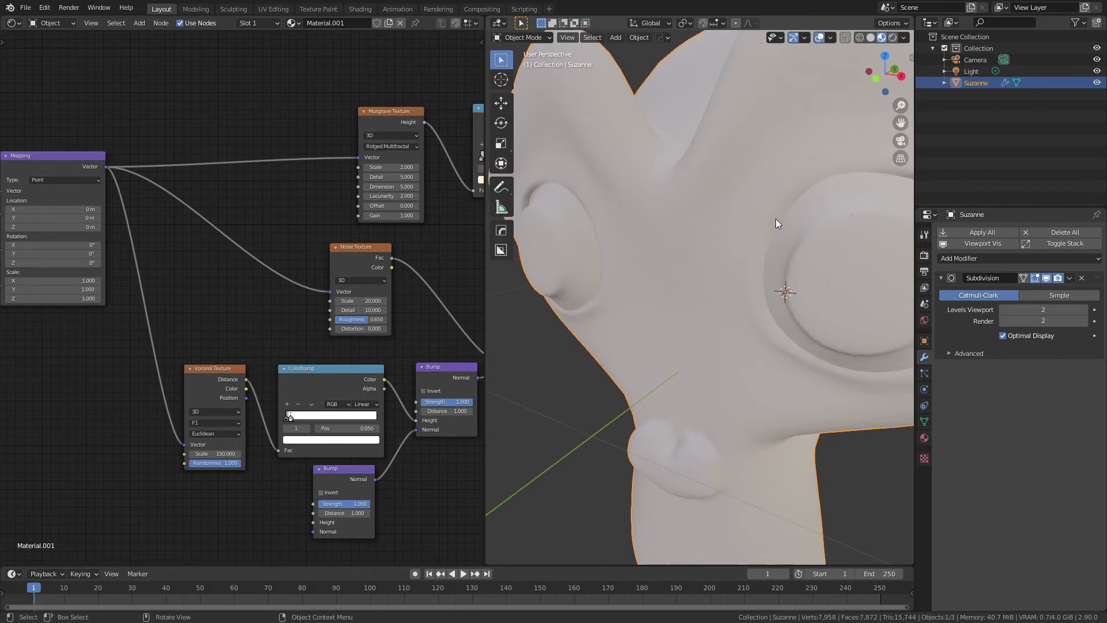
{"action": "scroll", "coordinate": [750, 237], "scroll_direction": "up", "scroll_amount": 3}
{"action": "scroll", "coordinate": [749, 239], "scroll_direction": "up", "scroll_amount": 3}
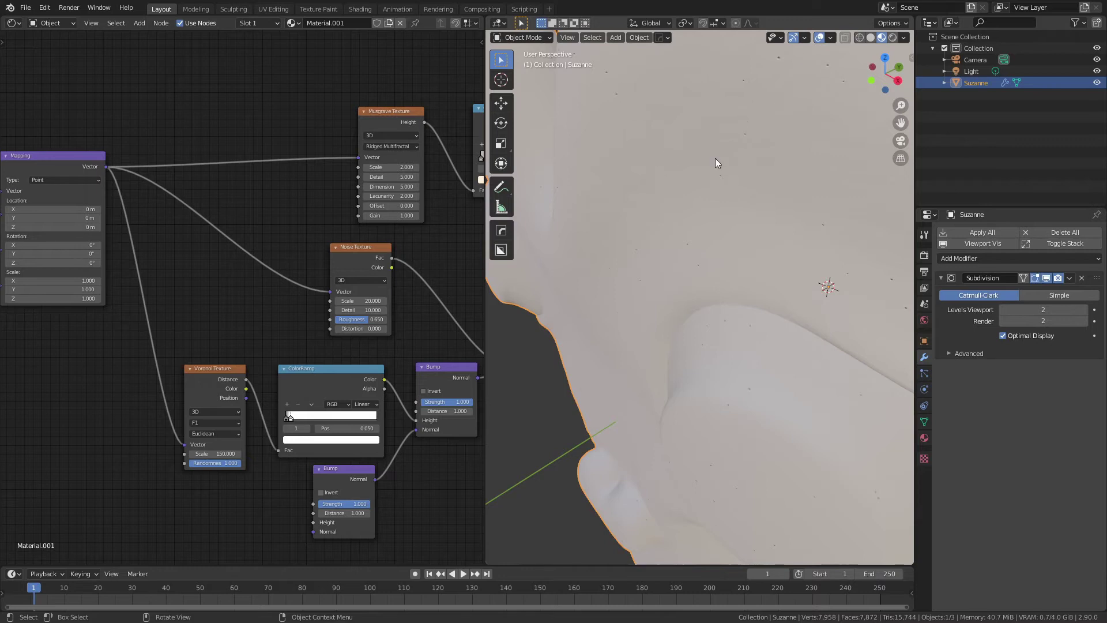
{"action": "scroll", "coordinate": [715, 158], "scroll_direction": "down", "scroll_amount": 2}
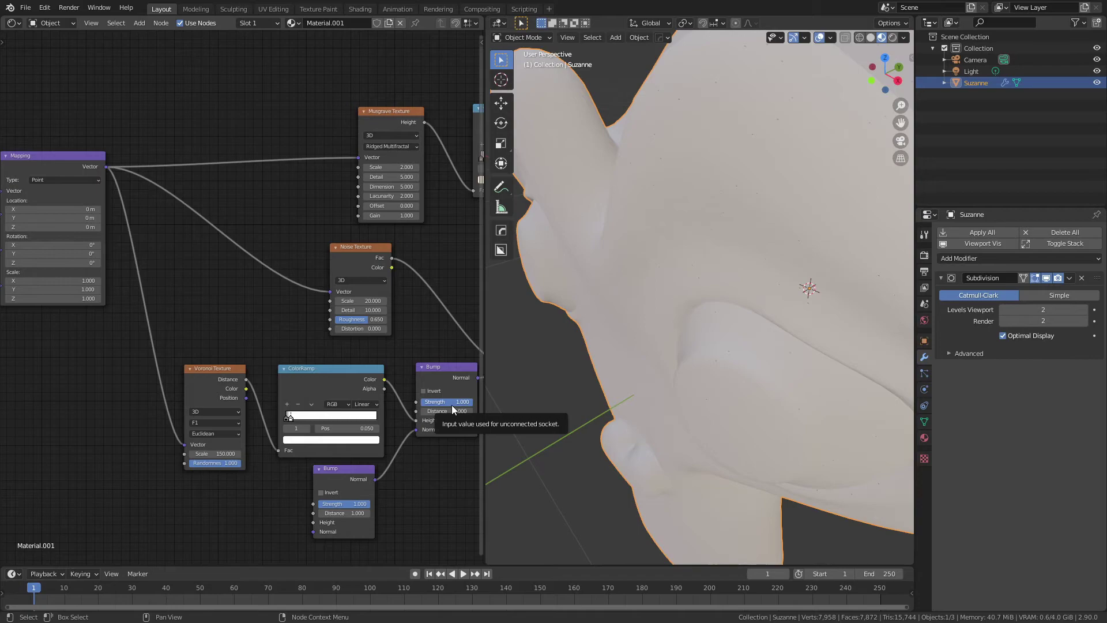
{"action": "scroll", "coordinate": [451, 404], "scroll_direction": "down", "scroll_amount": 1}
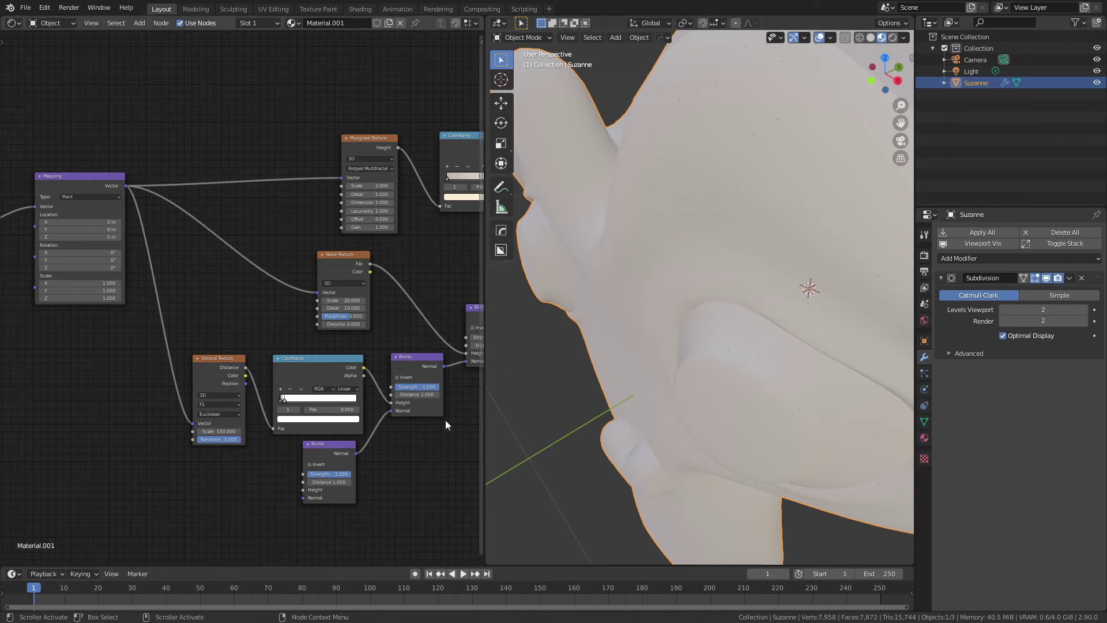
Move the lower Bump node aside and place a duplicate of the ColorRamp below the others.
{"action": "left_click_drag", "start_coordinate": [313, 443], "coordinate": [321, 467]}
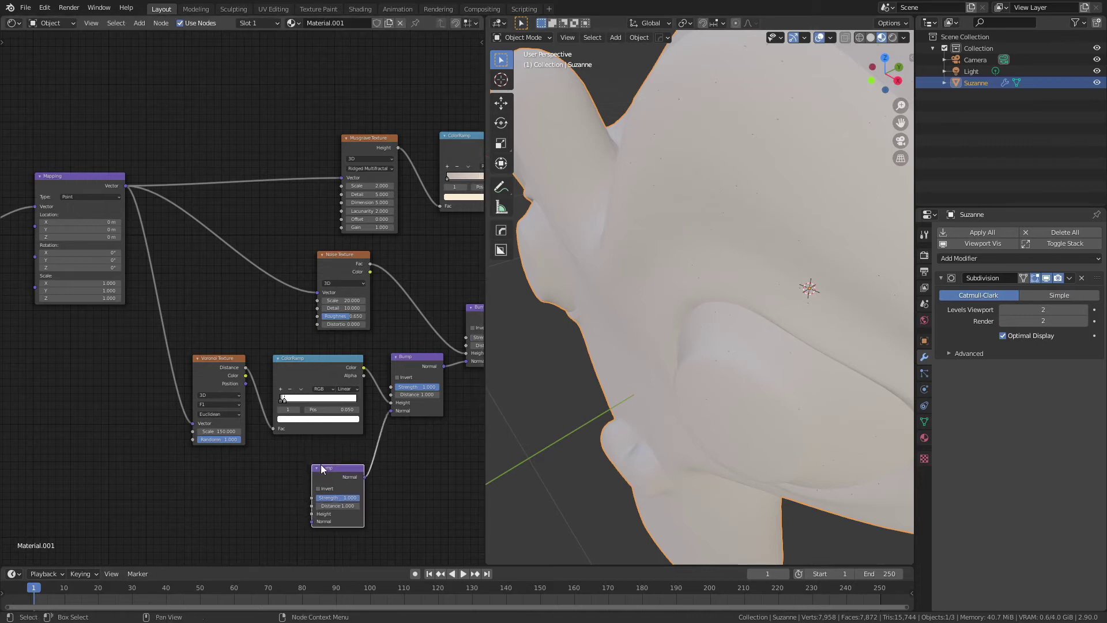
{"action": "left_click", "coordinate": [313, 356]}
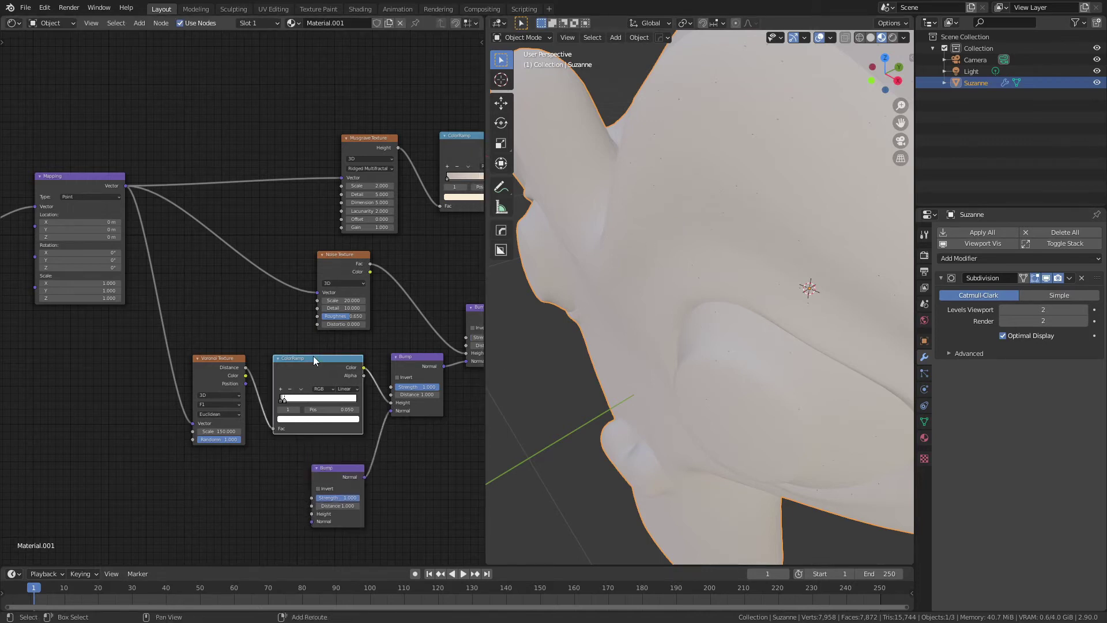
{"action": "key", "text": "shift+d"}
{"action": "left_click", "coordinate": [205, 487]}
{"action": "middle_click_drag", "start_coordinate": [267, 453], "coordinate": [267, 400]}
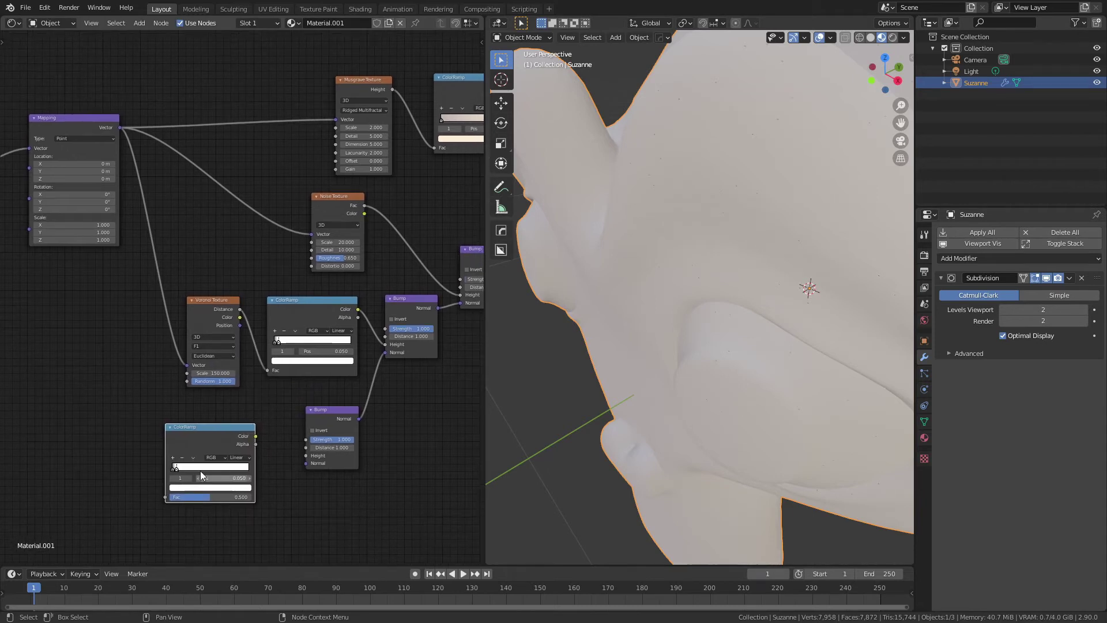
Set the copied ramp's stops to 0.41 and 0.39 and feed its Color into the lower Bump's Height.
{"action": "left_click", "coordinate": [230, 478]}
{"action": "key", "text": "BackSpace"}
{"action": "type", "text": "0.41"}
{"action": "key", "text": "Return"}
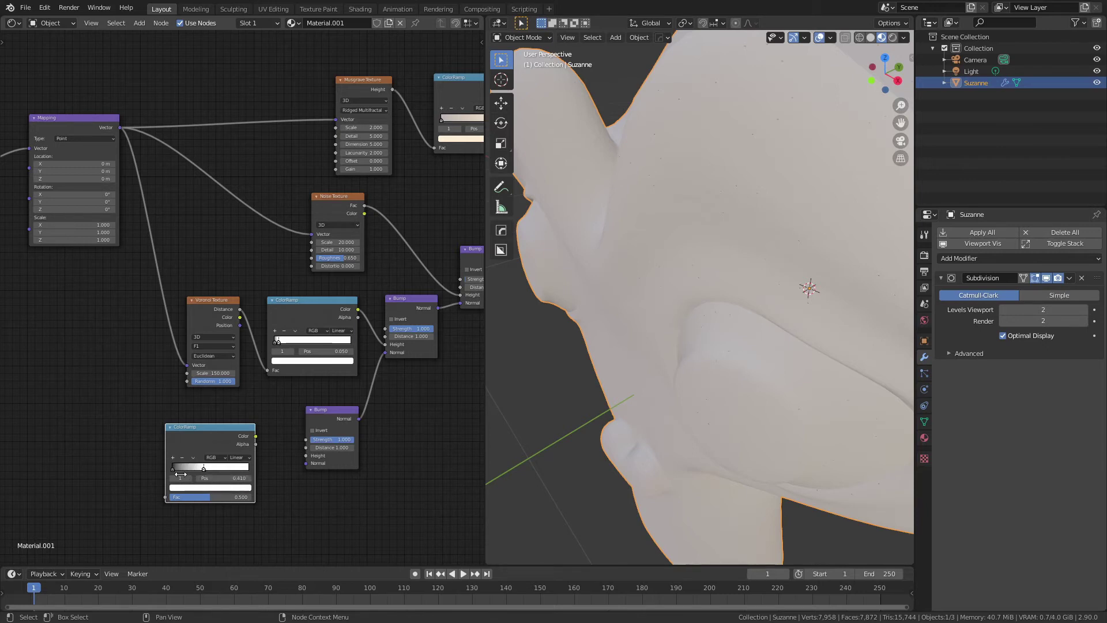
{"action": "left_click_drag", "start_coordinate": [181, 474], "coordinate": [173, 473]}
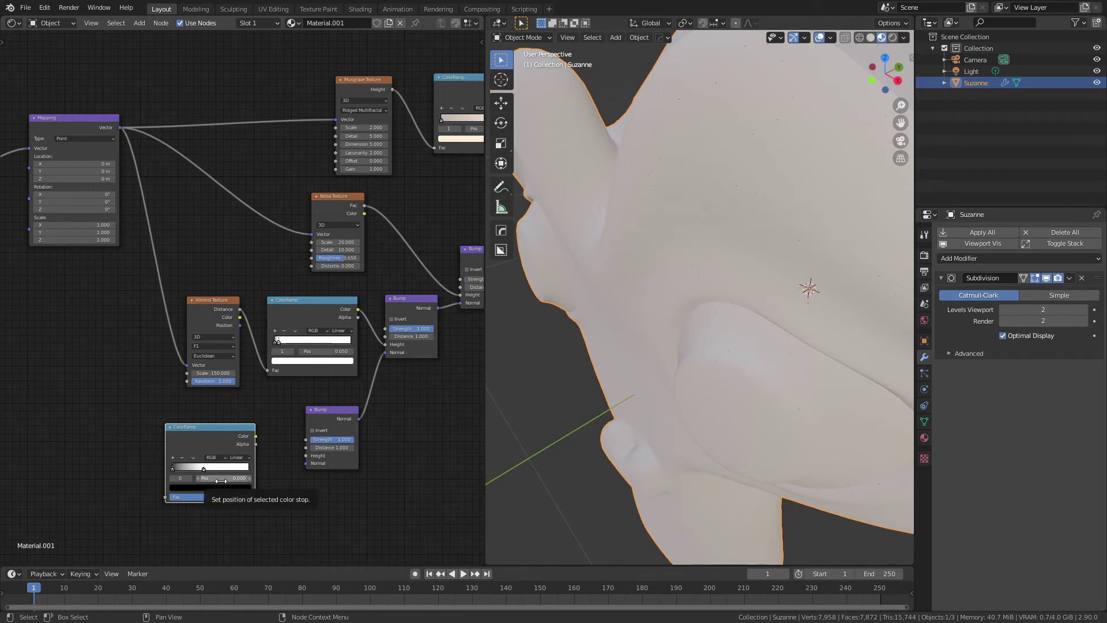
{"action": "left_click_drag", "start_coordinate": [221, 481], "coordinate": [248, 481]}
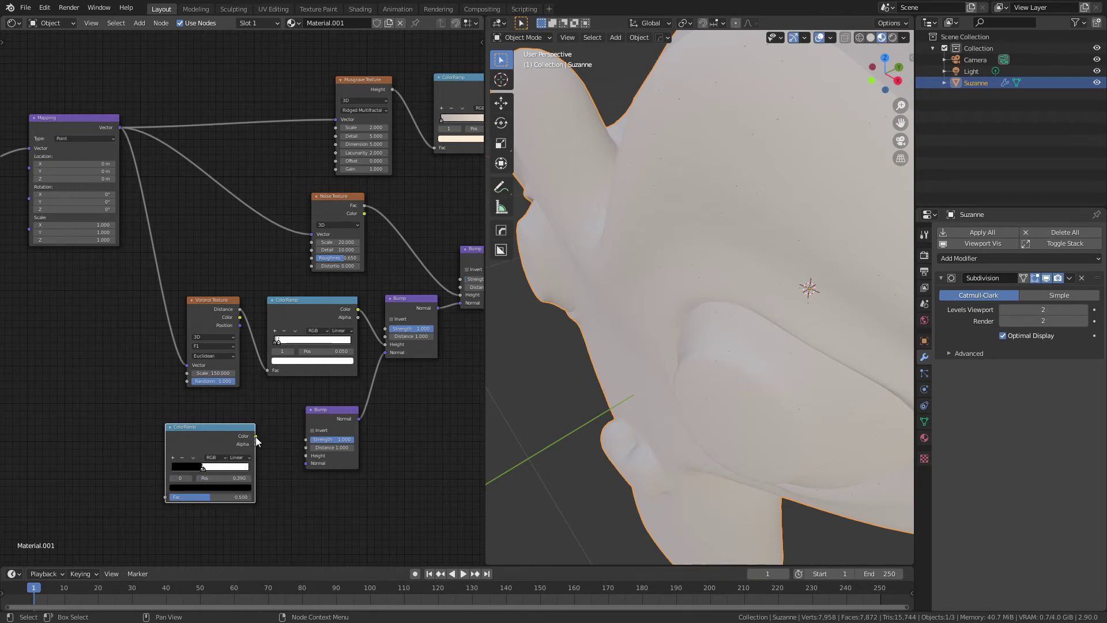
{"action": "left_click_drag", "start_coordinate": [257, 441], "coordinate": [305, 455]}
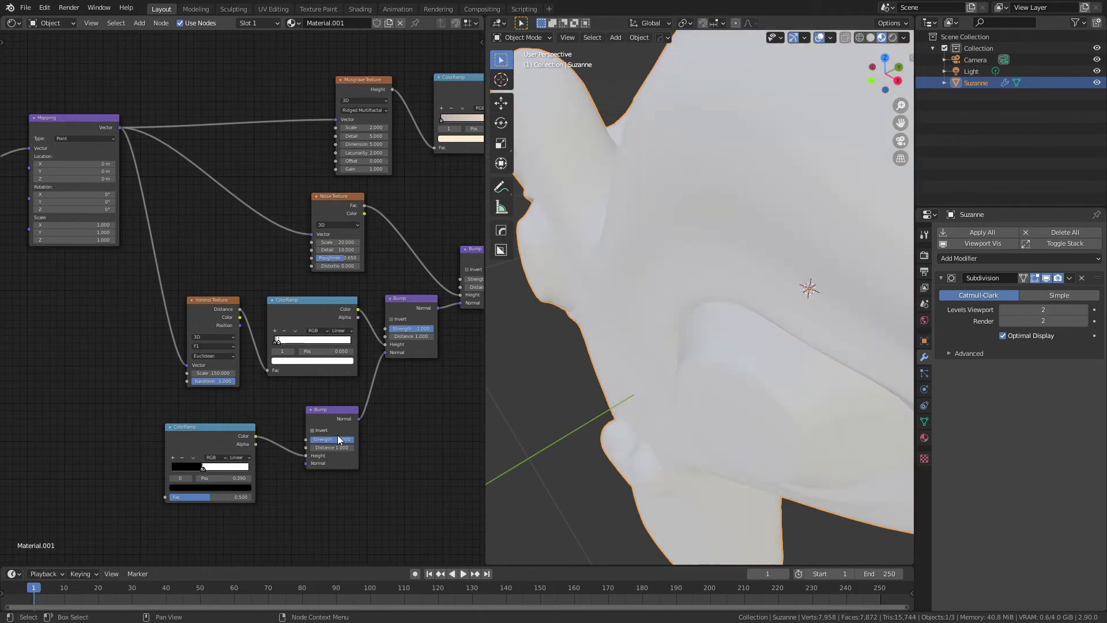
{"action": "middle_click_drag", "start_coordinate": [339, 440], "coordinate": [433, 437]}
Add a Hetero Terrain Musgrave Texture whose Height drives the new ColorRamp's Fac.
{"action": "key", "text": "shift+a"}
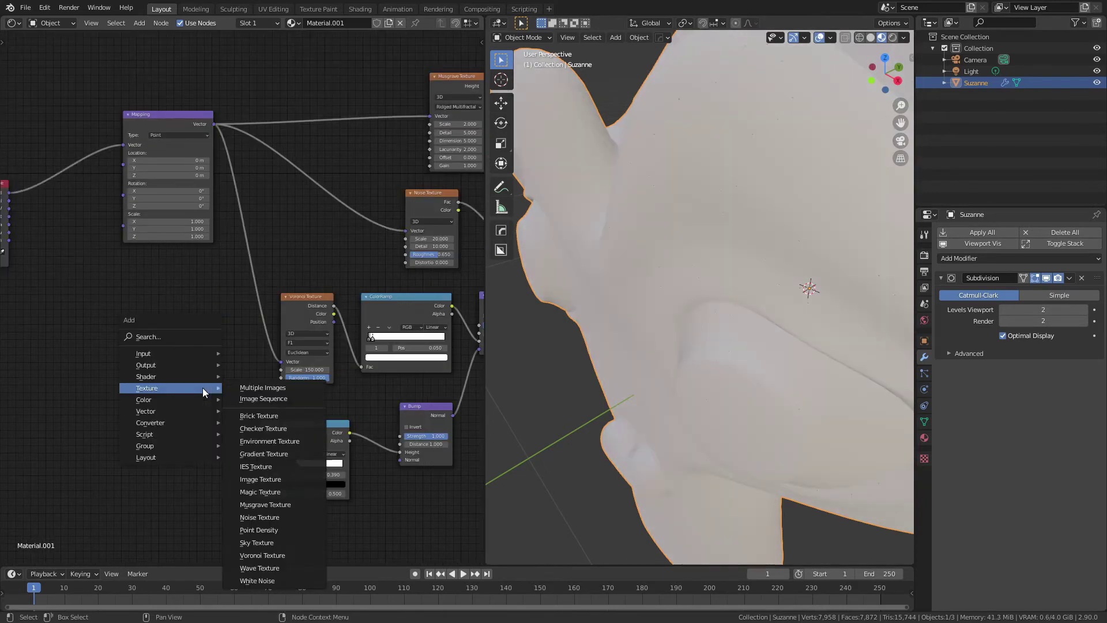
{"action": "left_click", "coordinate": [268, 505]}
{"action": "left_click", "coordinate": [173, 429]}
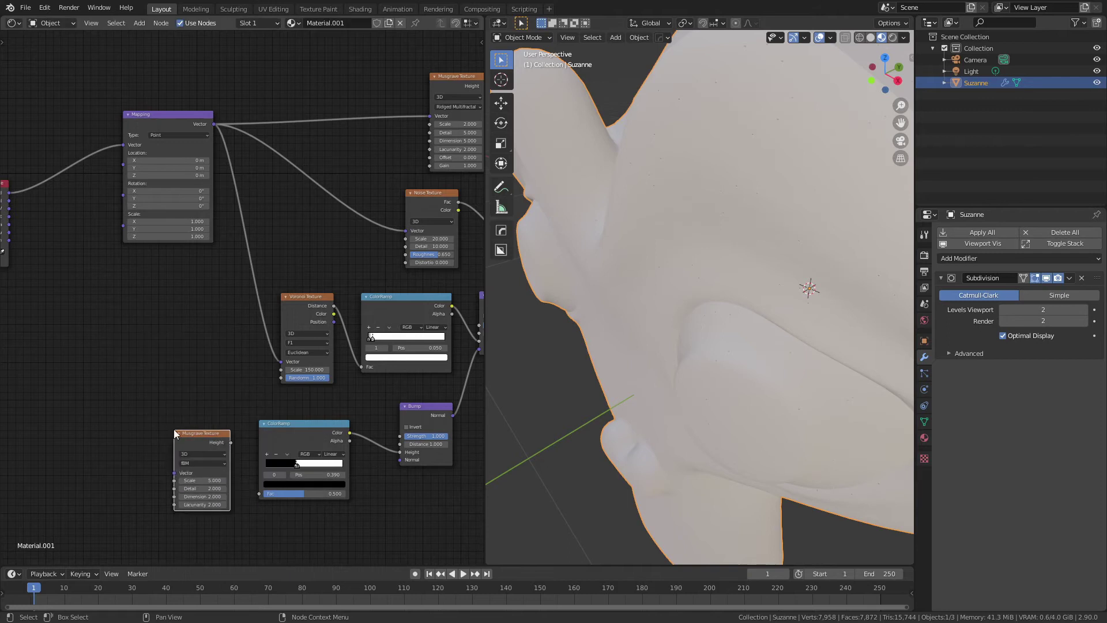
{"action": "left_click", "coordinate": [203, 464]}
{"action": "left_click", "coordinate": [200, 503]}
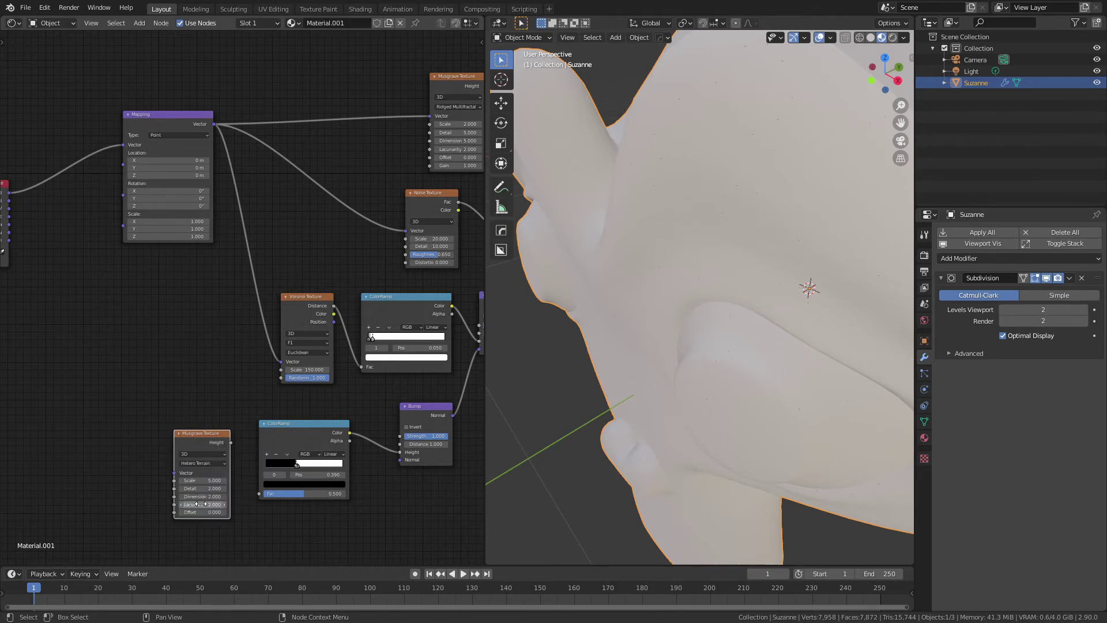
{"action": "left_click_drag", "start_coordinate": [230, 443], "coordinate": [259, 493]}
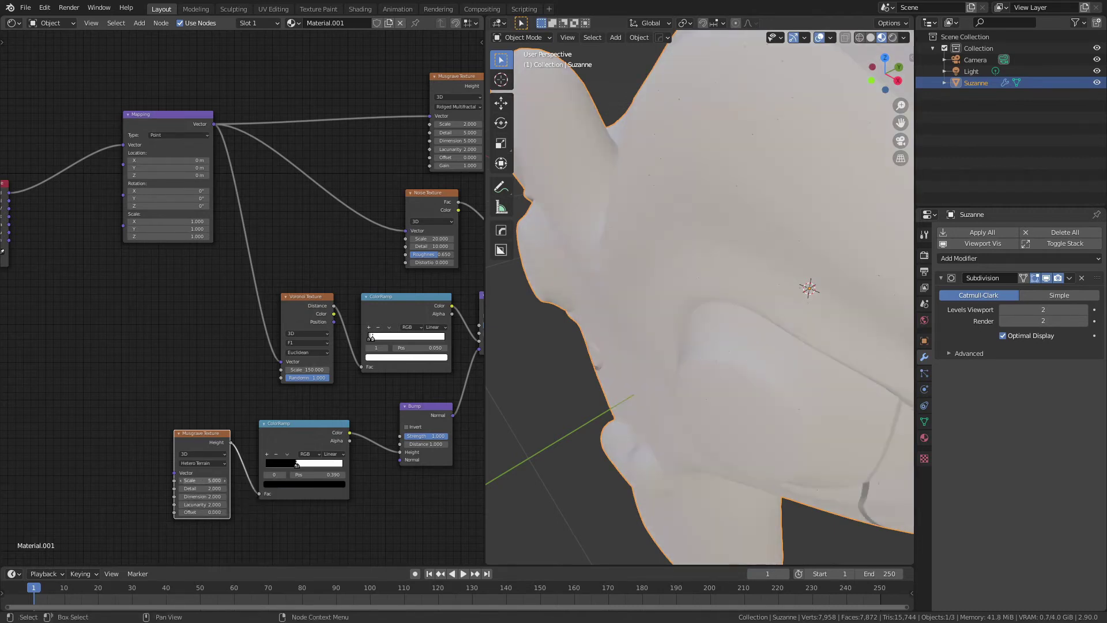
Set the Musgrave Scale to 20 and Detail to 5, keeping Lacunarity at 2.0.
{"action": "left_click_drag", "start_coordinate": [206, 479], "coordinate": [210, 488]}
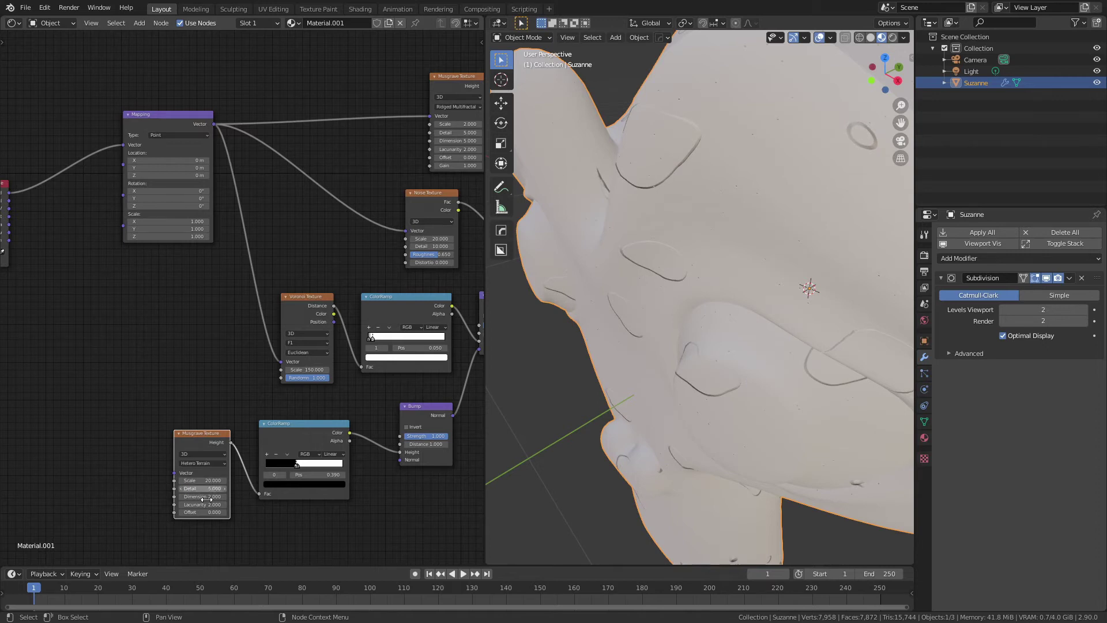
{"action": "left_click", "coordinate": [207, 502]}
{"action": "type", "text": "5"}
{"action": "key", "text": "Return"}
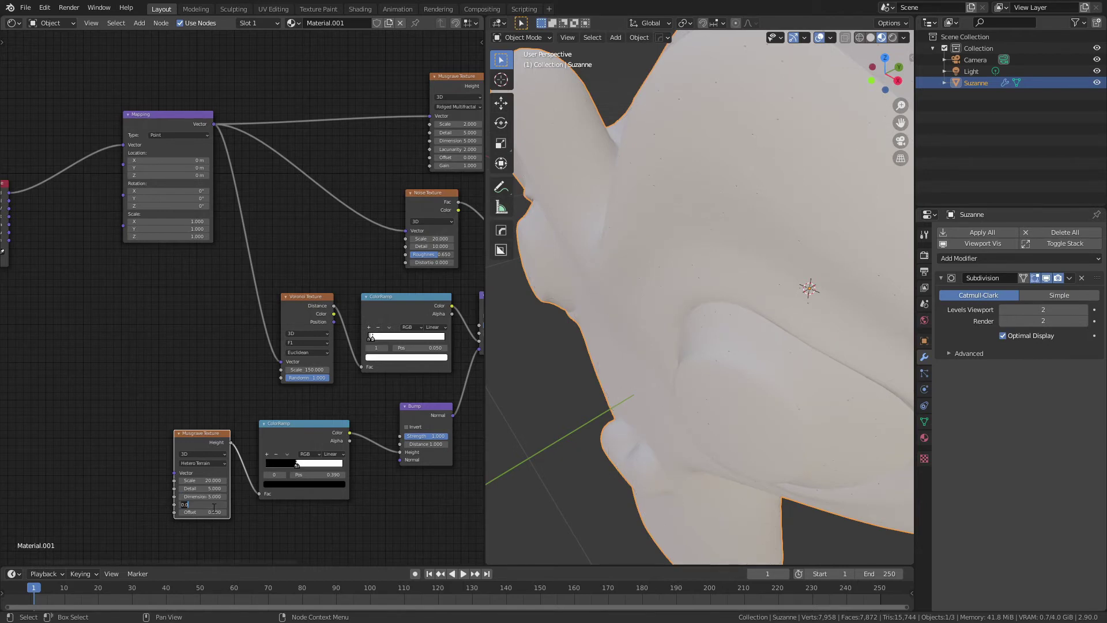
{"action": "key", "text": "BackSpace"}
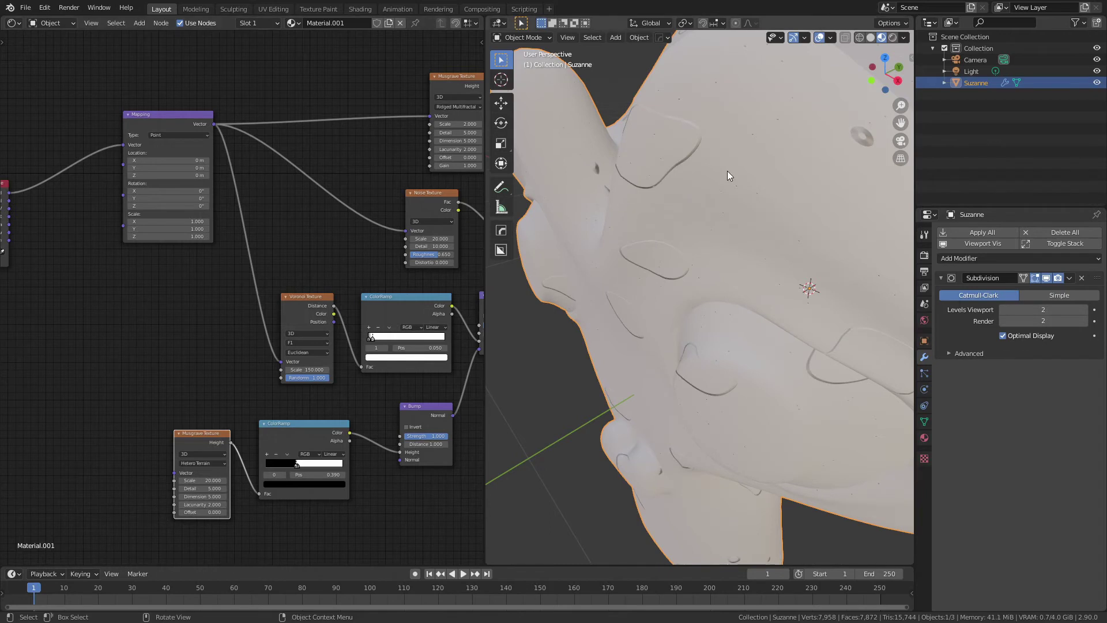
{"action": "middle_click_drag", "start_coordinate": [728, 171], "coordinate": [788, 221]}
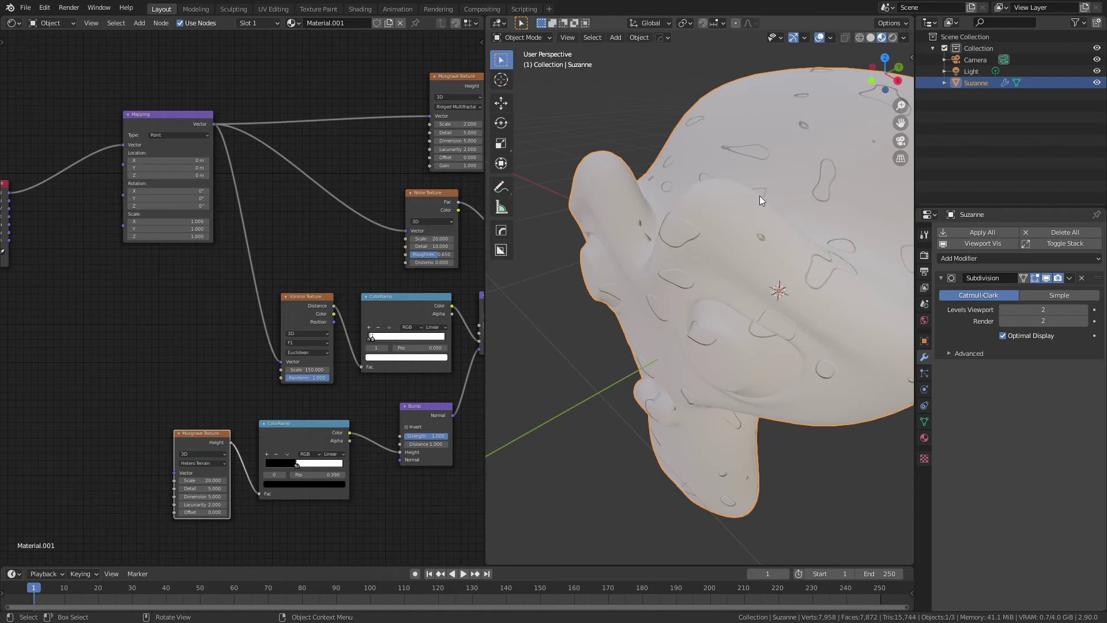
Make the new ColorRamp's first stop white and its second stop black.
{"action": "left_click", "coordinate": [407, 427]}
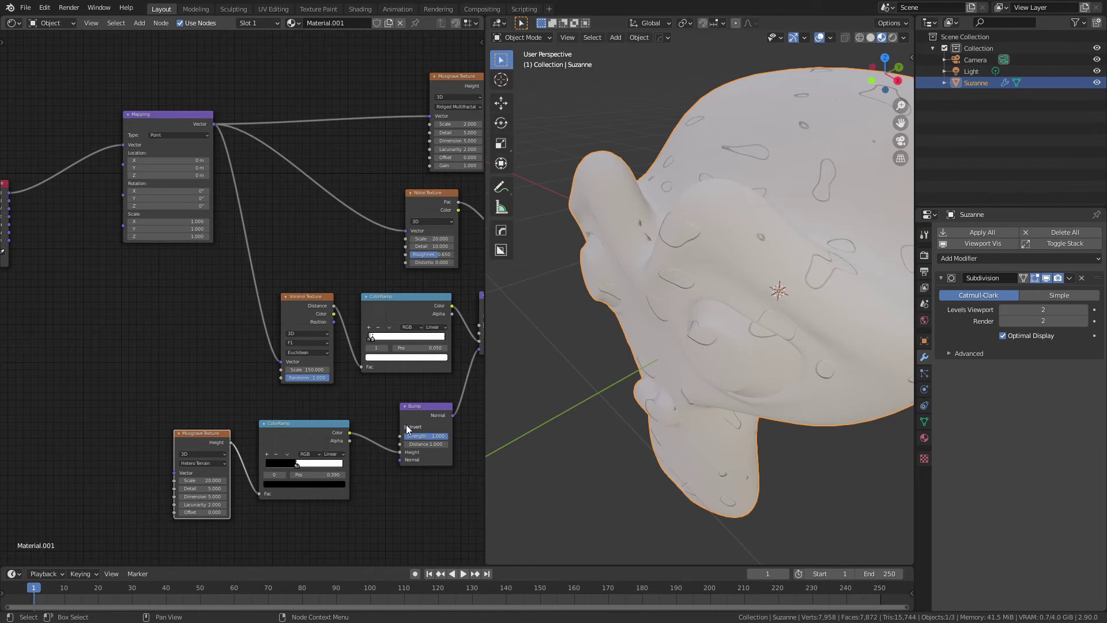
{"action": "left_click", "coordinate": [291, 486]}
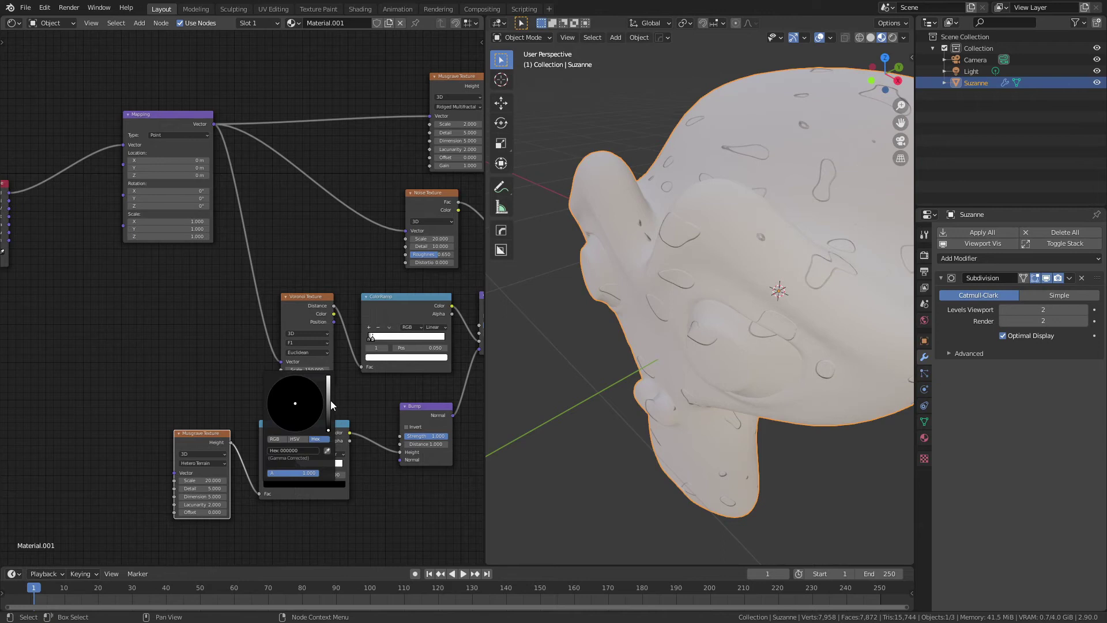
{"action": "left_click_drag", "start_coordinate": [327, 404], "coordinate": [328, 376]}
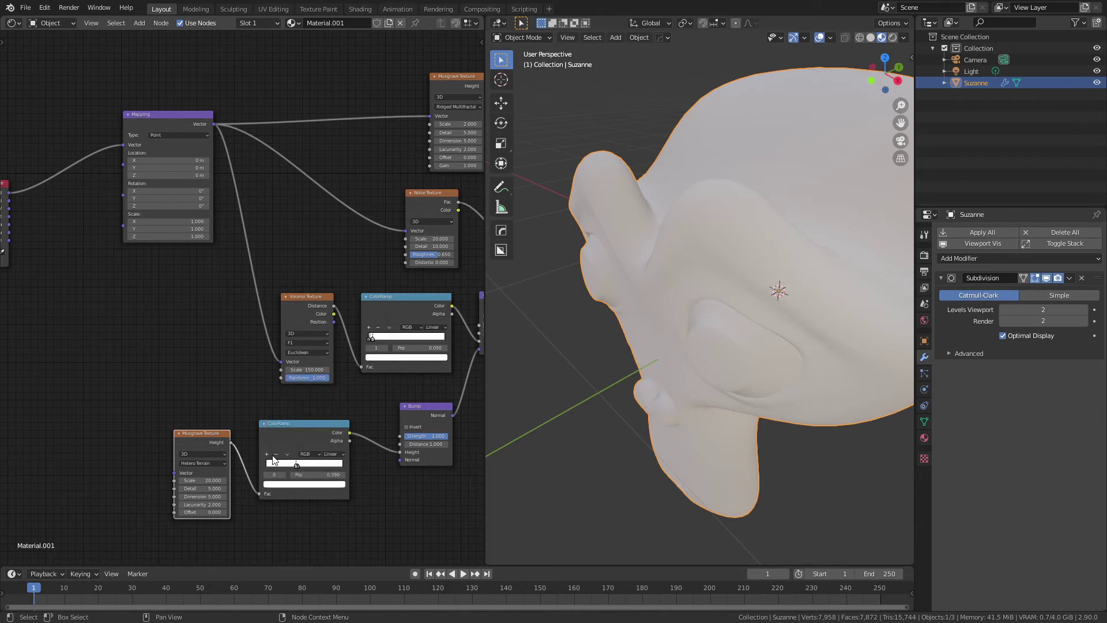
{"action": "left_click", "coordinate": [297, 487]}
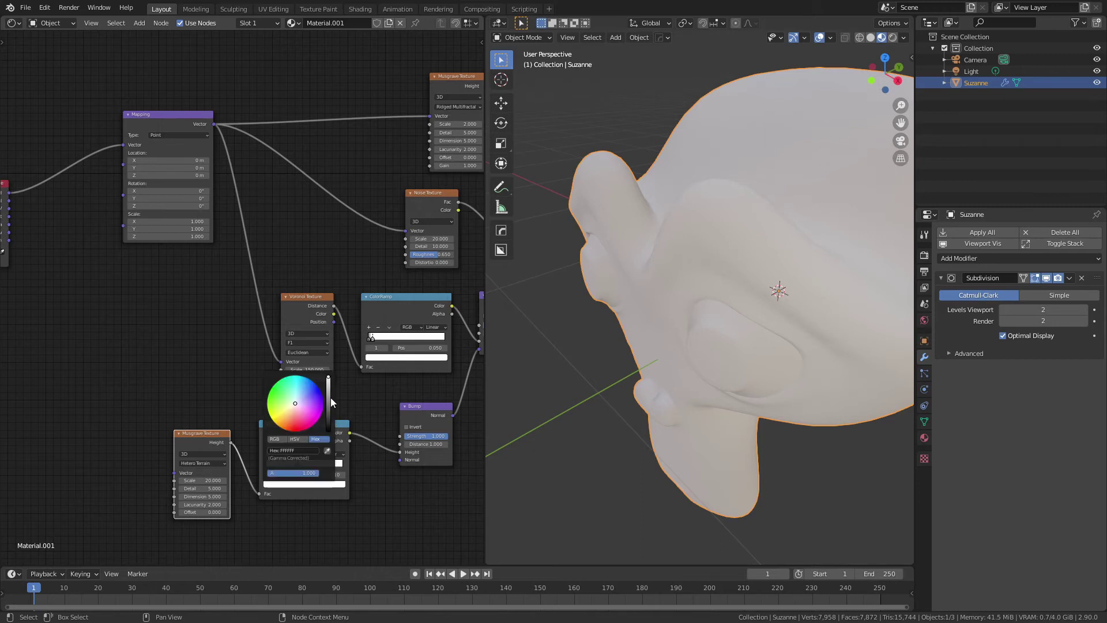
{"action": "left_click_drag", "start_coordinate": [330, 397], "coordinate": [328, 431]}
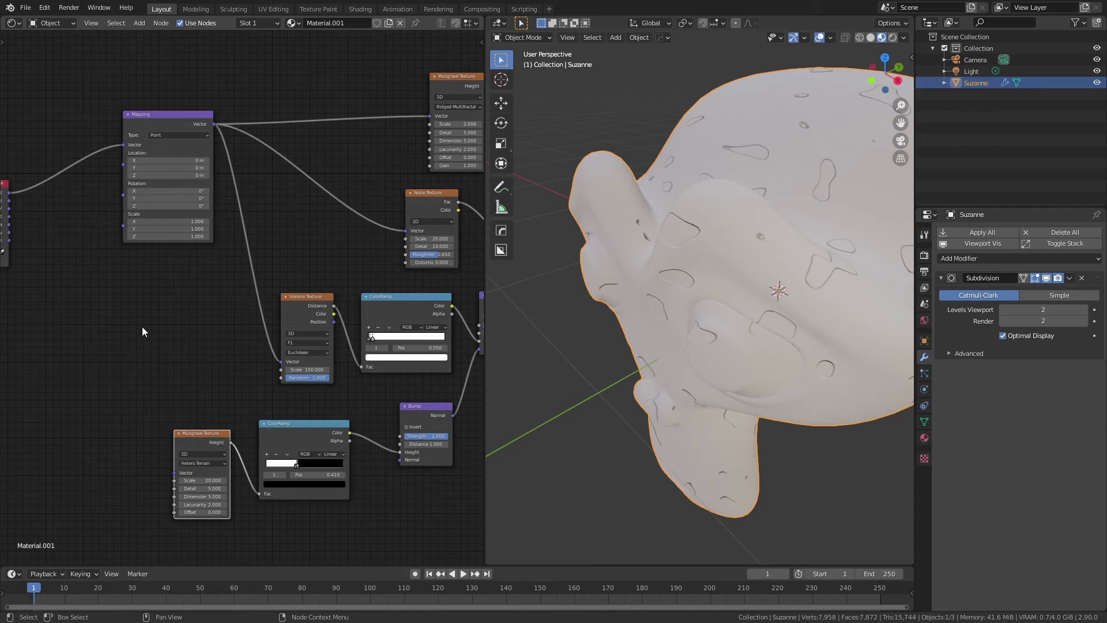
Move Texture Coordinate and Mapping aside and add a Noise Texture fed by Generated coordinates.
{"action": "middle_click_drag", "start_coordinate": [114, 323], "coordinate": [192, 321]}
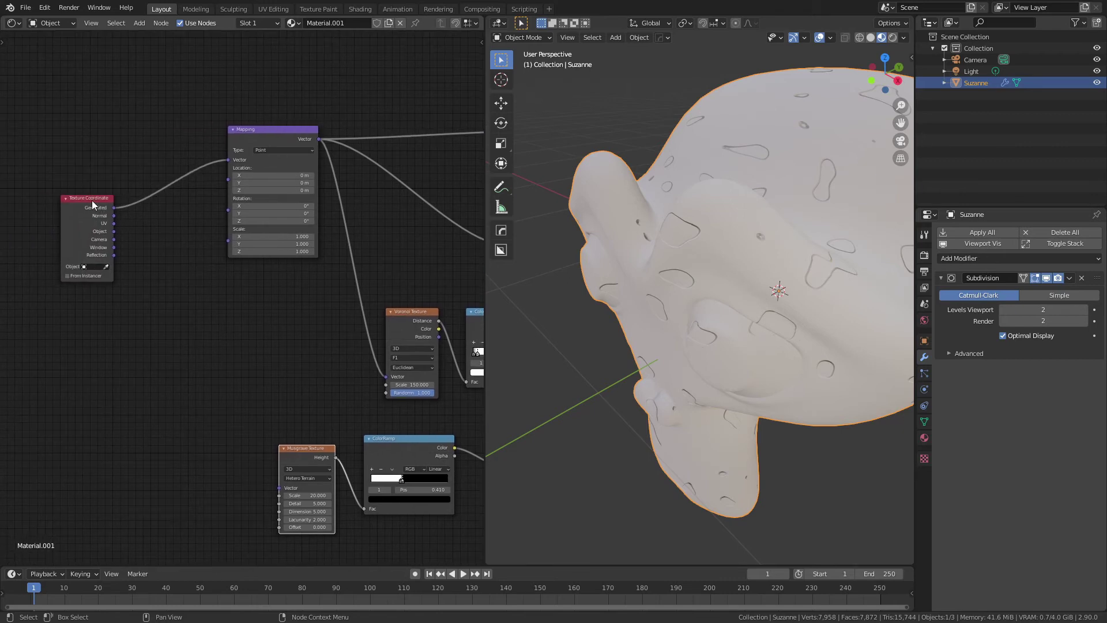
{"action": "left_click_drag", "start_coordinate": [92, 200], "coordinate": [52, 263]}
{"action": "left_click_drag", "start_coordinate": [259, 130], "coordinate": [167, 199]}
{"action": "key", "text": "shift+a"}
{"action": "mouse_move", "coordinate": [100, 430]}
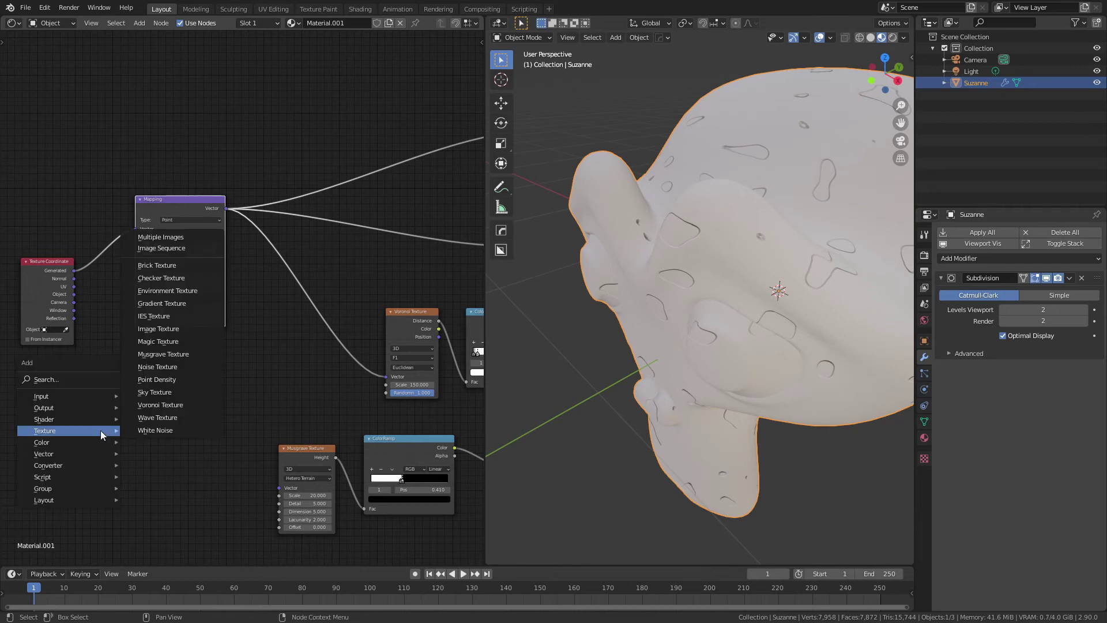
{"action": "left_click", "coordinate": [167, 367]}
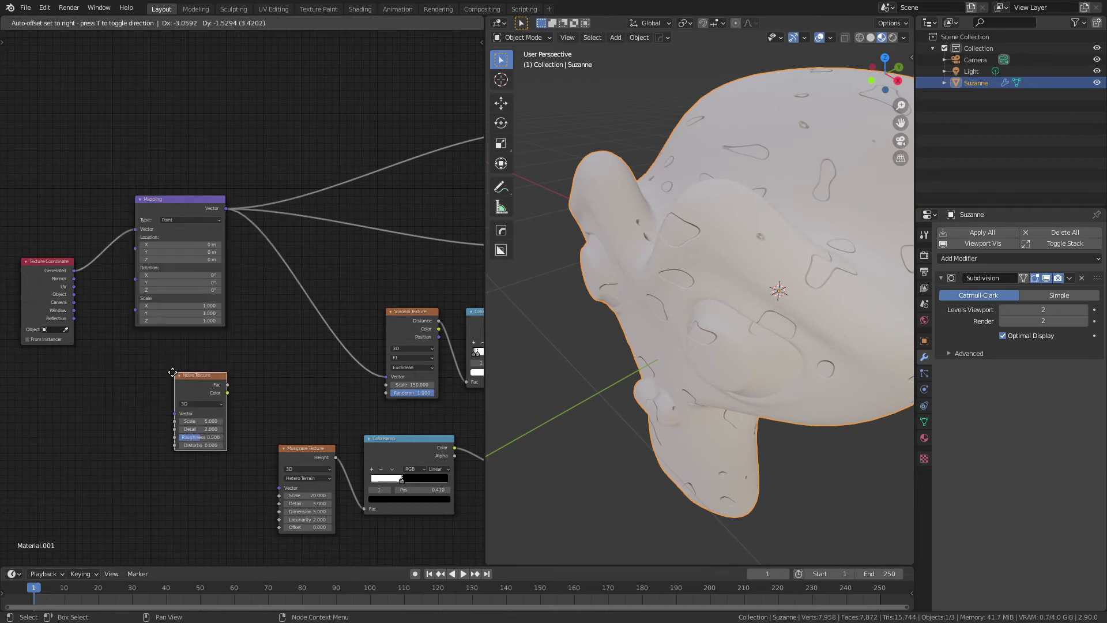
{"action": "left_click", "coordinate": [106, 367]}
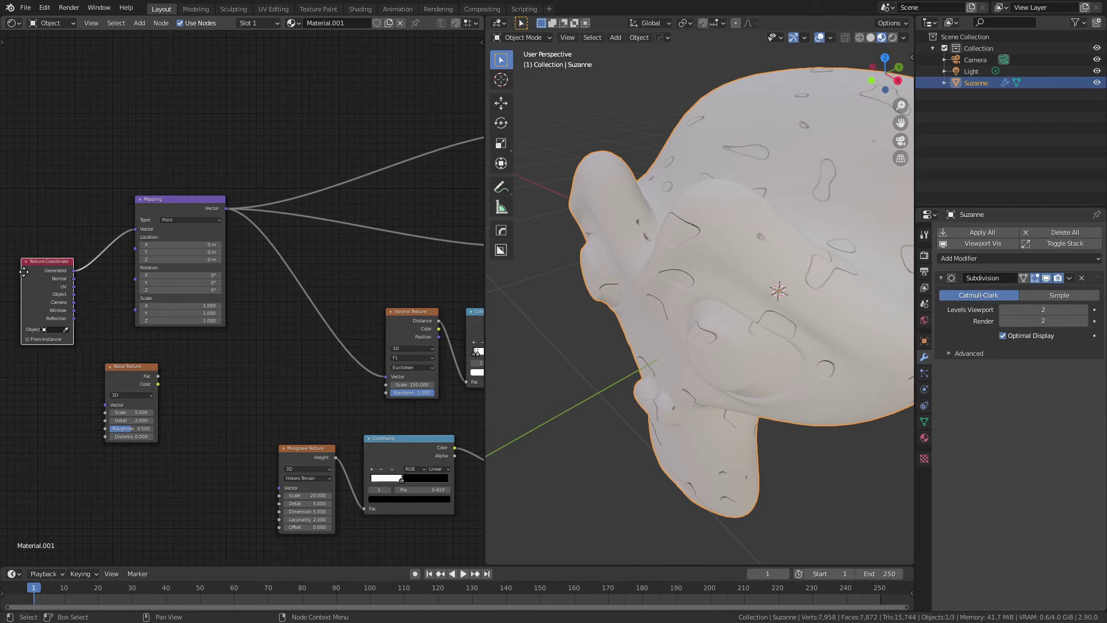
{"action": "left_click_drag", "start_coordinate": [51, 264], "coordinate": [107, 405]}
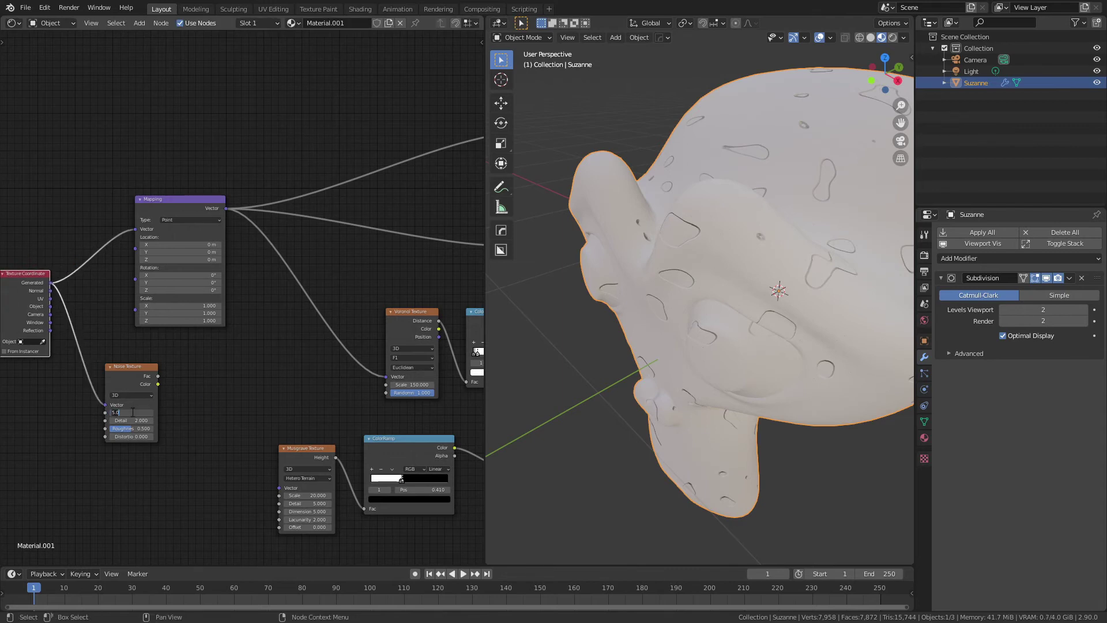
Set the Noise Texture's Scale to 10 and Roughness to 0.75.
{"action": "left_click_drag", "start_coordinate": [128, 411], "coordinate": [133, 413]}
{"action": "left_click", "coordinate": [134, 428]}
{"action": "type", "text": "0.75"}
{"action": "key", "text": "Return"}
{"action": "key", "text": "shift+a"}
Add a Multiply Mix node fed by the Noise colour and rearrange the Noise, Mapping and Mix nodes.
{"action": "mouse_move", "coordinate": [226, 410]}
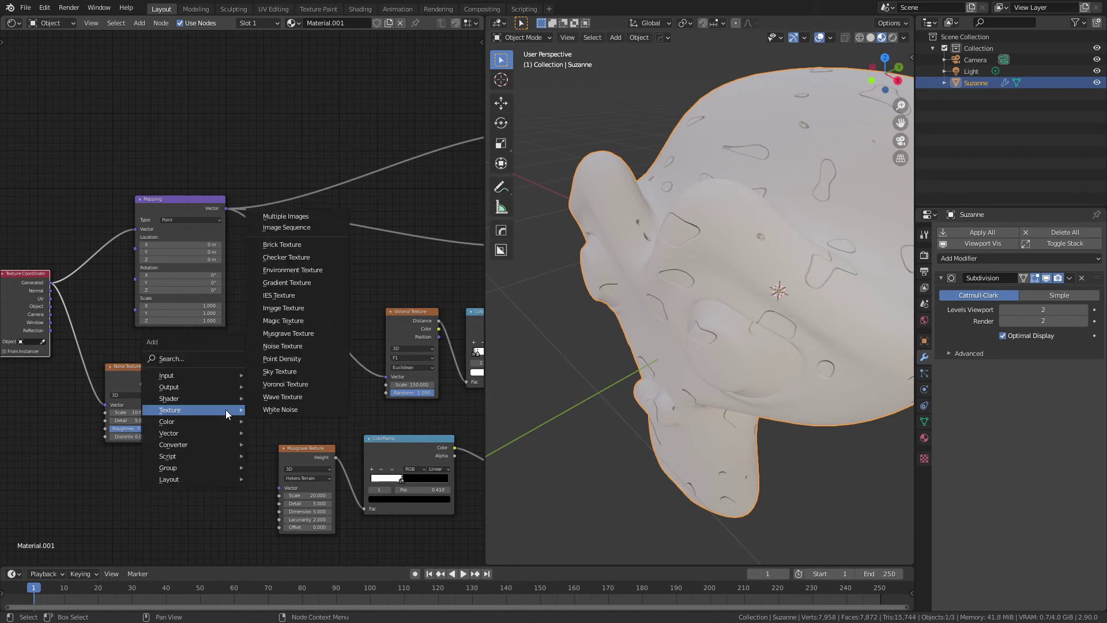
{"action": "left_click", "coordinate": [283, 484]}
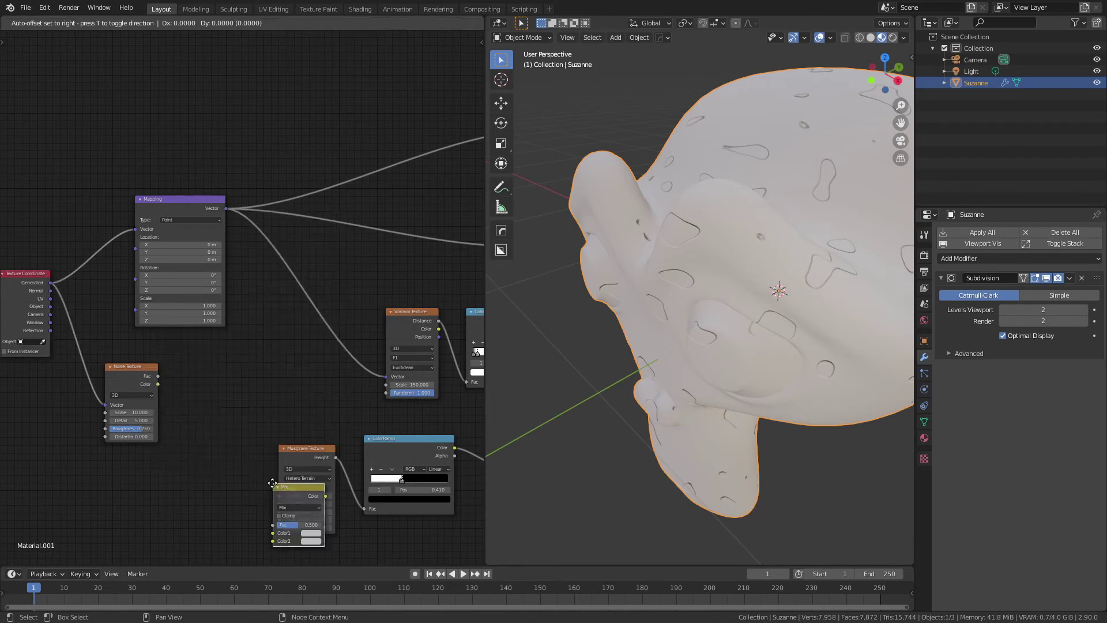
{"action": "left_click", "coordinate": [216, 363]}
{"action": "left_click", "coordinate": [241, 388]}
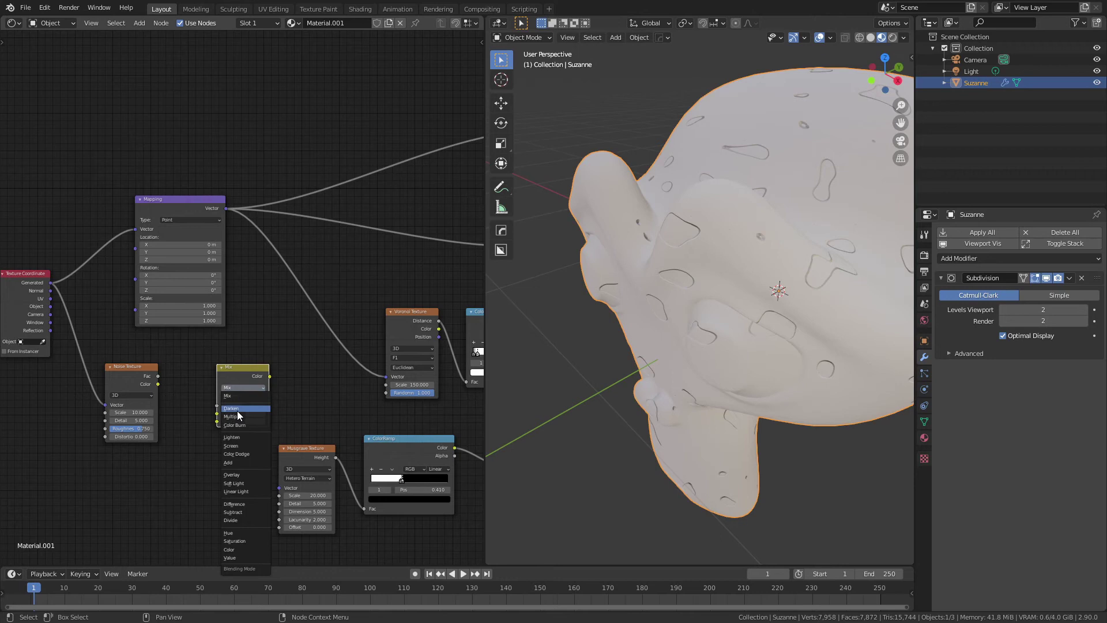
{"action": "left_click", "coordinate": [235, 417]}
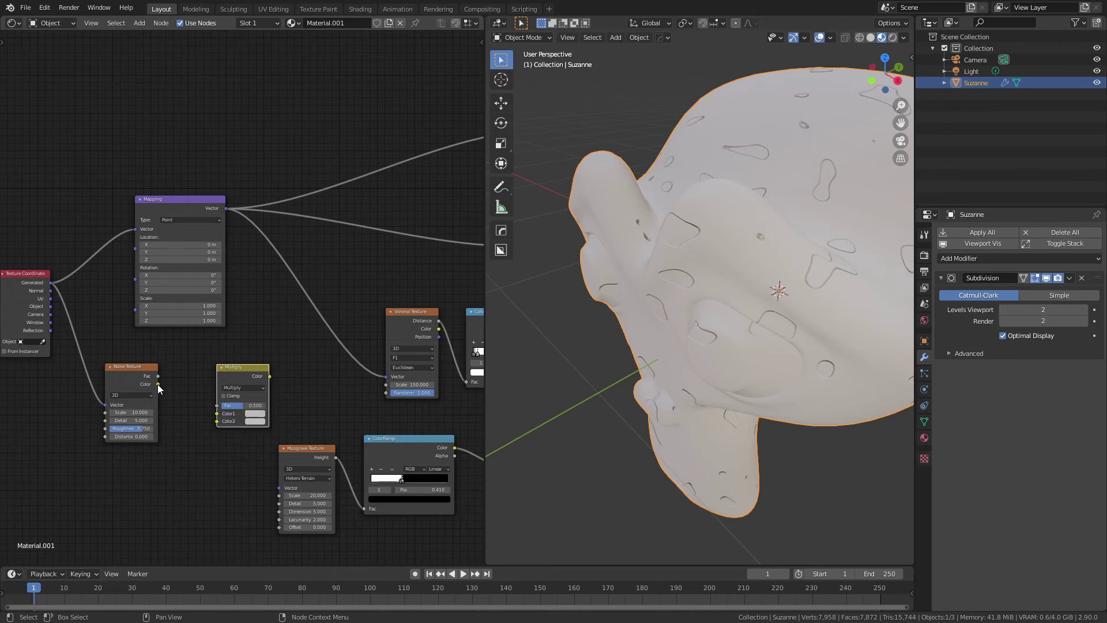
{"action": "left_click_drag", "start_coordinate": [157, 384], "coordinate": [216, 420]}
{"action": "left_click_drag", "start_coordinate": [132, 376], "coordinate": [141, 427]}
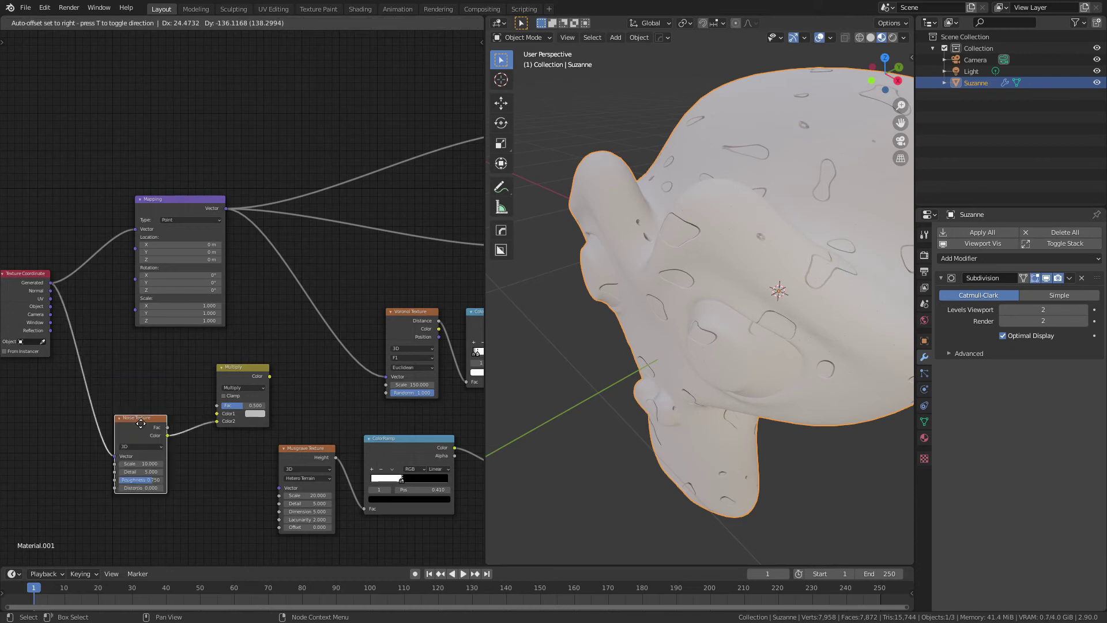
{"action": "left_click_drag", "start_coordinate": [197, 212], "coordinate": [217, 413]}
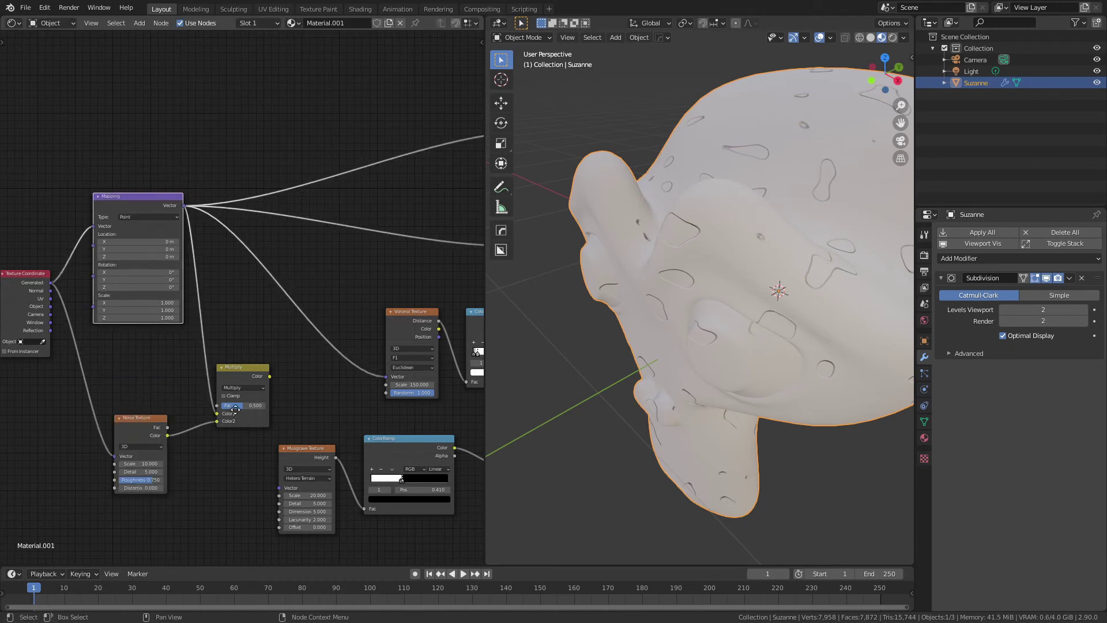
{"action": "mouse_move", "coordinate": [244, 378]}
{"action": "left_mouse_down"}
{"action": "mouse_move", "coordinate": [229, 436]}
{"action": "mouse_move", "coordinate": [279, 488]}
{"action": "left_mouse_up"}
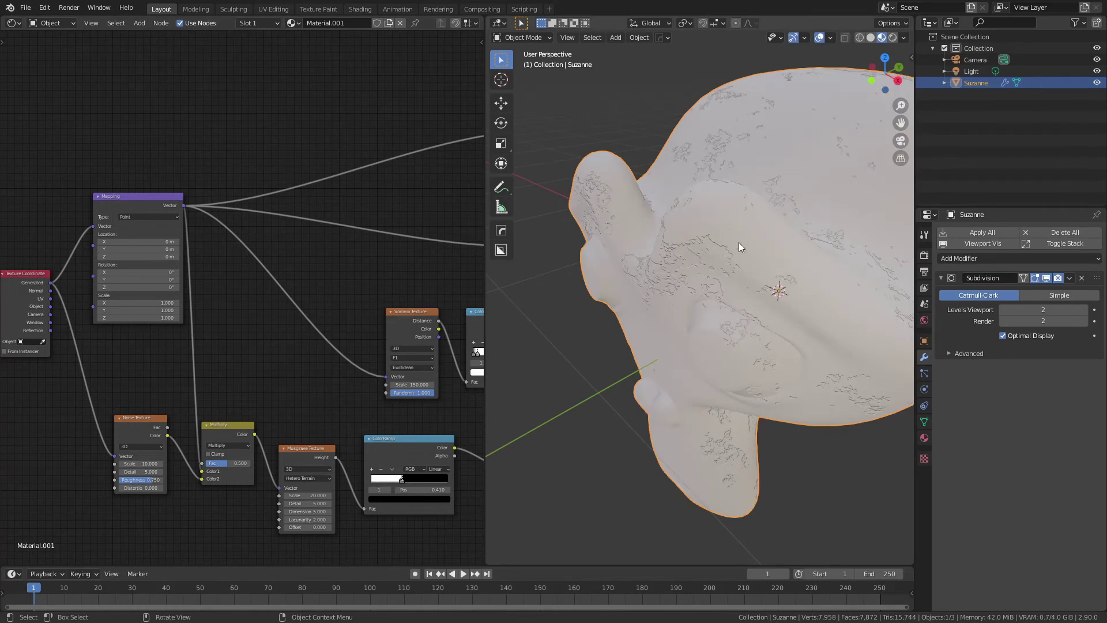
Set the Multiply node's Fac to 0.1.
{"action": "left_click", "coordinate": [227, 462]}
{"action": "key", "text": "BackSpace"}
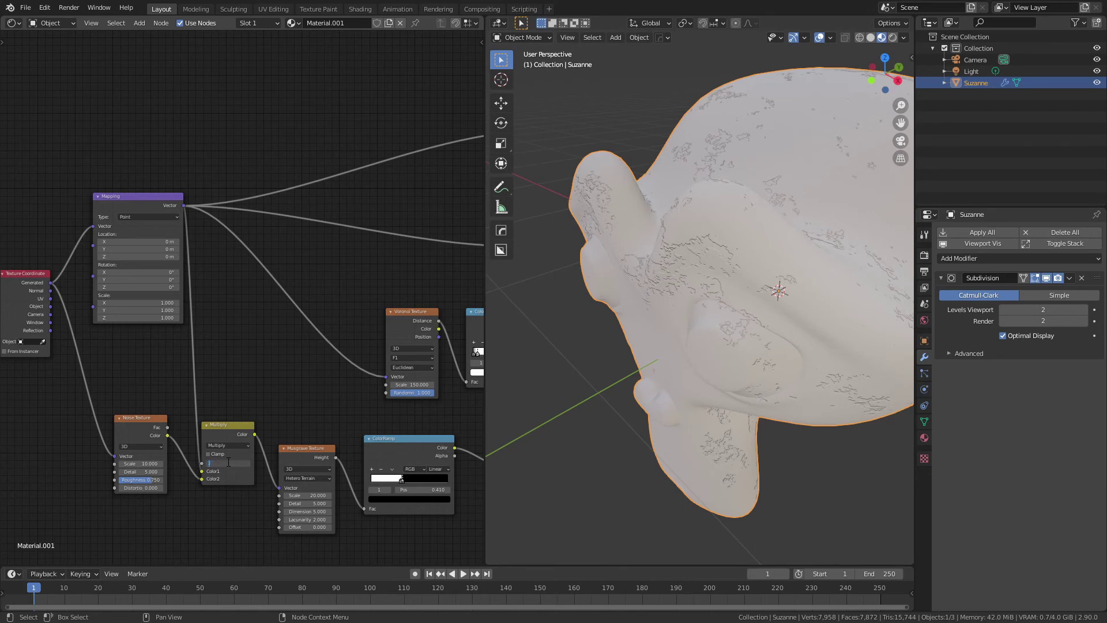
{"action": "type", "text": ".1"}
{"action": "key", "text": "Return"}
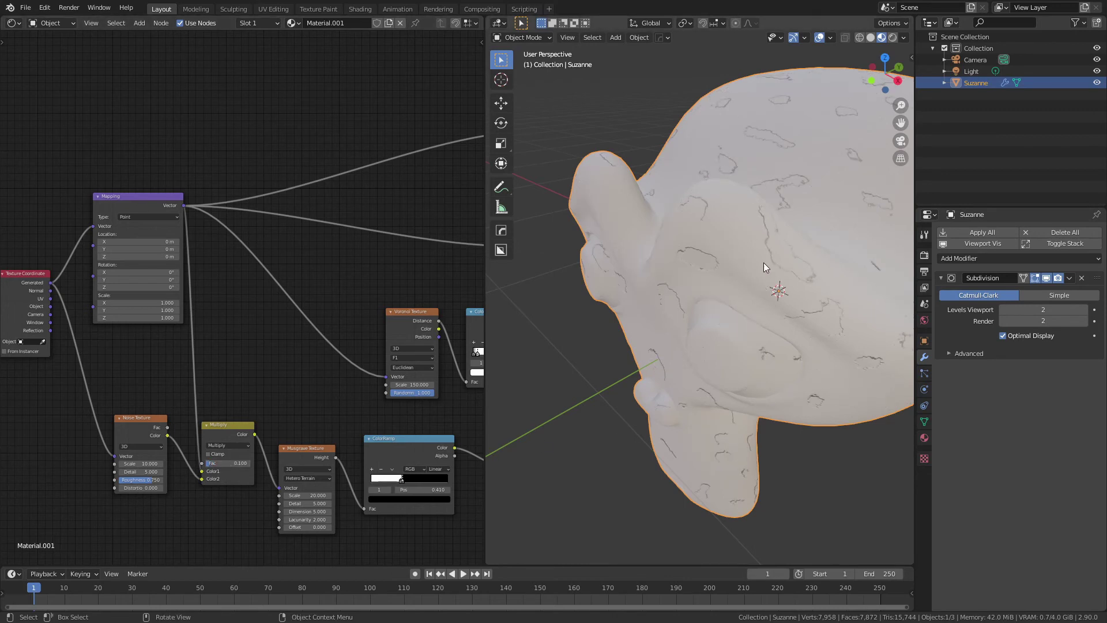
Set the lower Bump node's Strength to 0.1.
{"action": "middle_click_drag", "start_coordinate": [479, 399], "coordinate": [289, 387]}
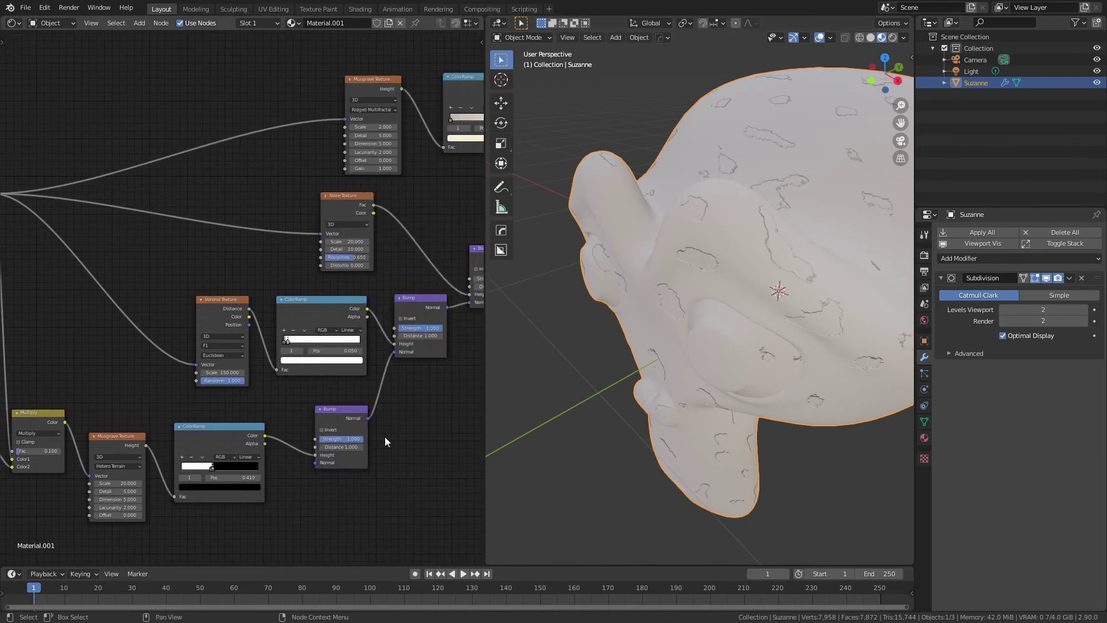
{"action": "left_click", "coordinate": [337, 441]}
{"action": "type", "text": "0.1"}
{"action": "key", "text": "Return"}
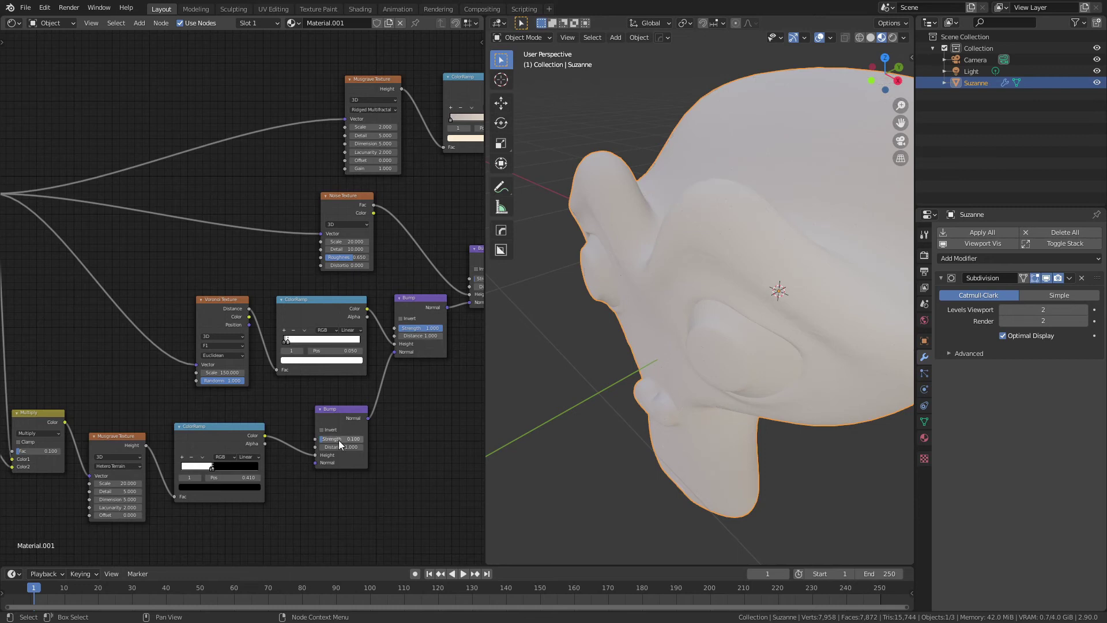
{"action": "middle_click_drag", "start_coordinate": [760, 285], "coordinate": [738, 301]}
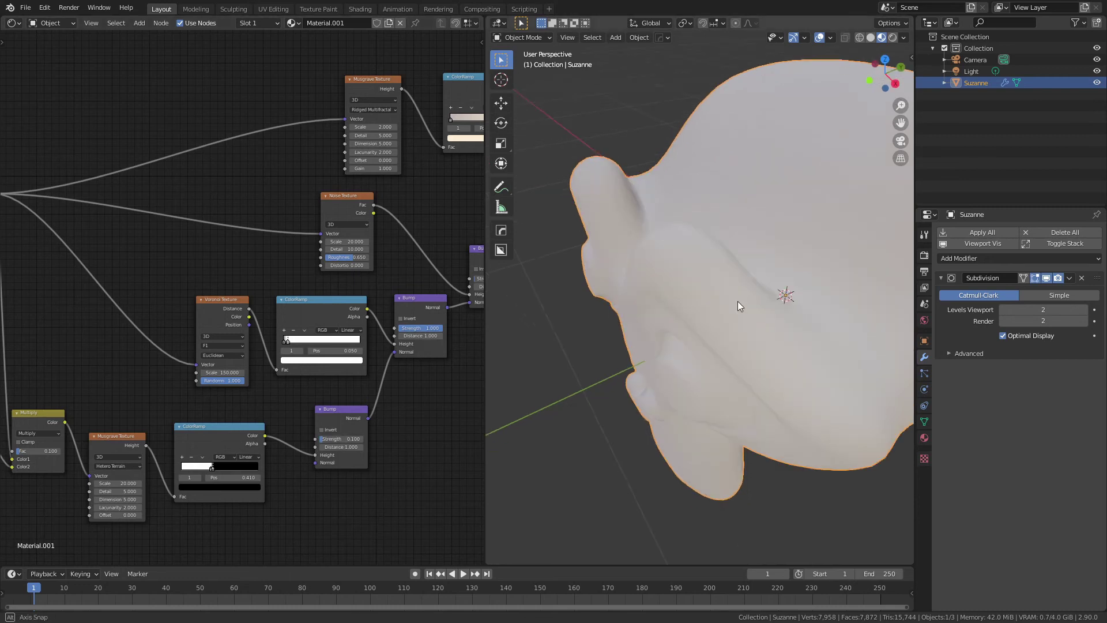
Orbit and zoom around Suzanne's surface, then pan to the Principled BSDF and Material Output.
{"action": "scroll", "coordinate": [738, 300], "scroll_direction": "up", "scroll_amount": 2}
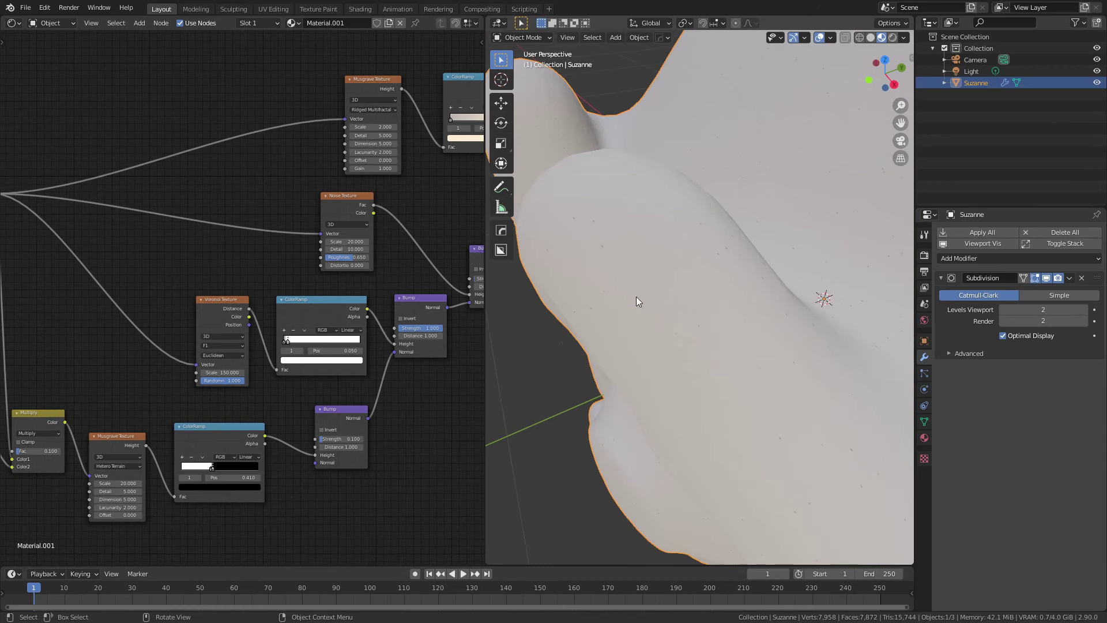
{"action": "middle_click_drag", "start_coordinate": [636, 296], "coordinate": [684, 277]}
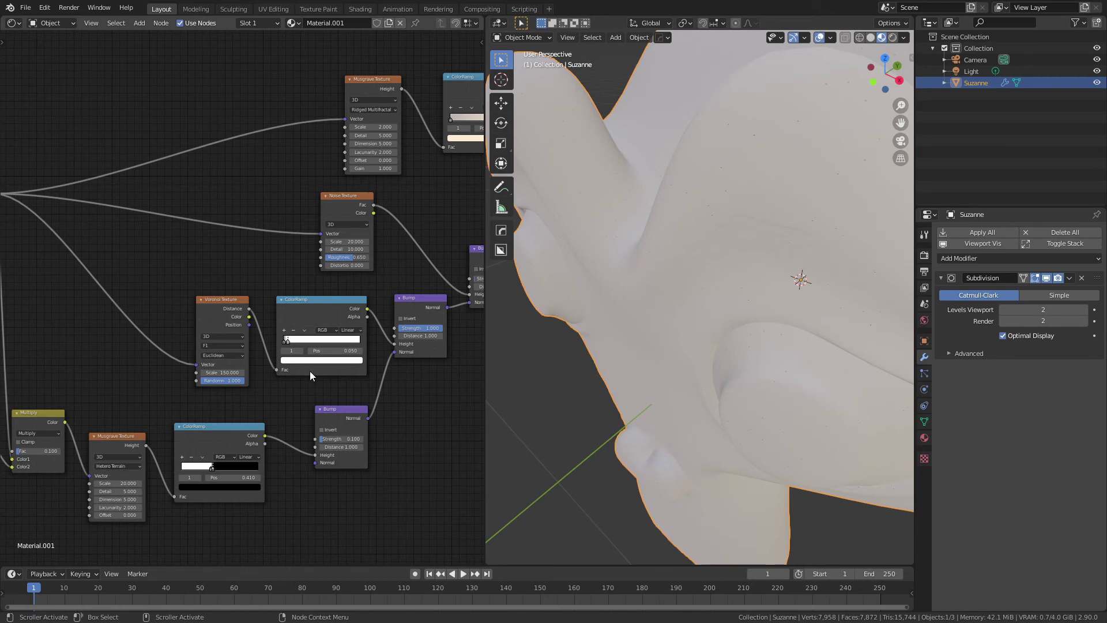
{"action": "scroll", "coordinate": [690, 383], "scroll_direction": "down", "scroll_amount": 1}
{"action": "scroll", "coordinate": [687, 383], "scroll_direction": "down", "scroll_amount": 1}
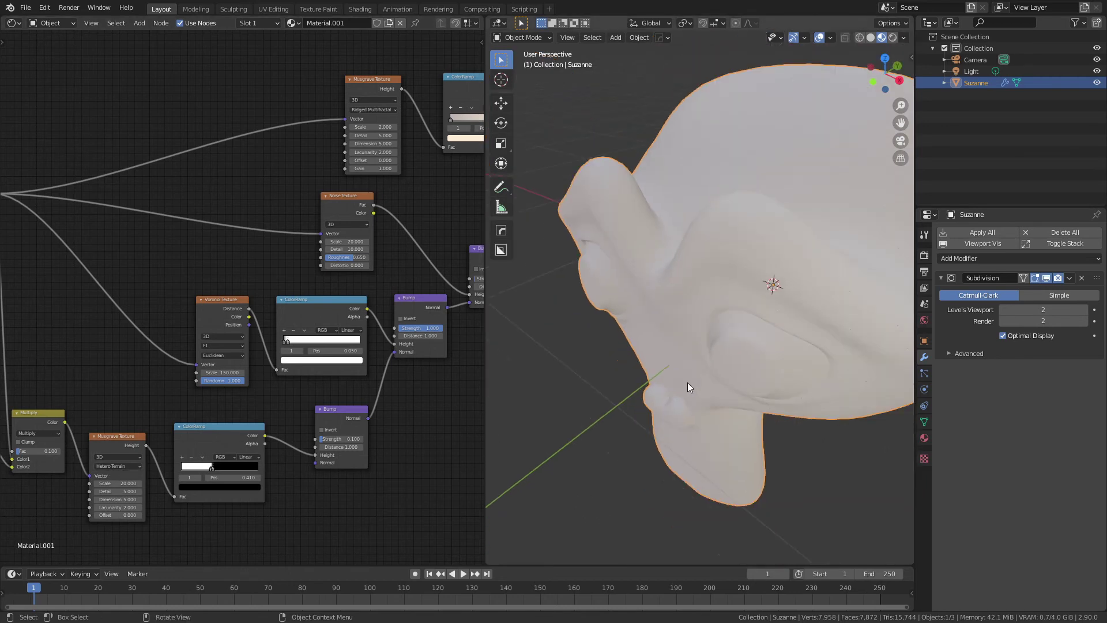
{"action": "scroll", "coordinate": [687, 383], "scroll_direction": "down", "scroll_amount": 1}
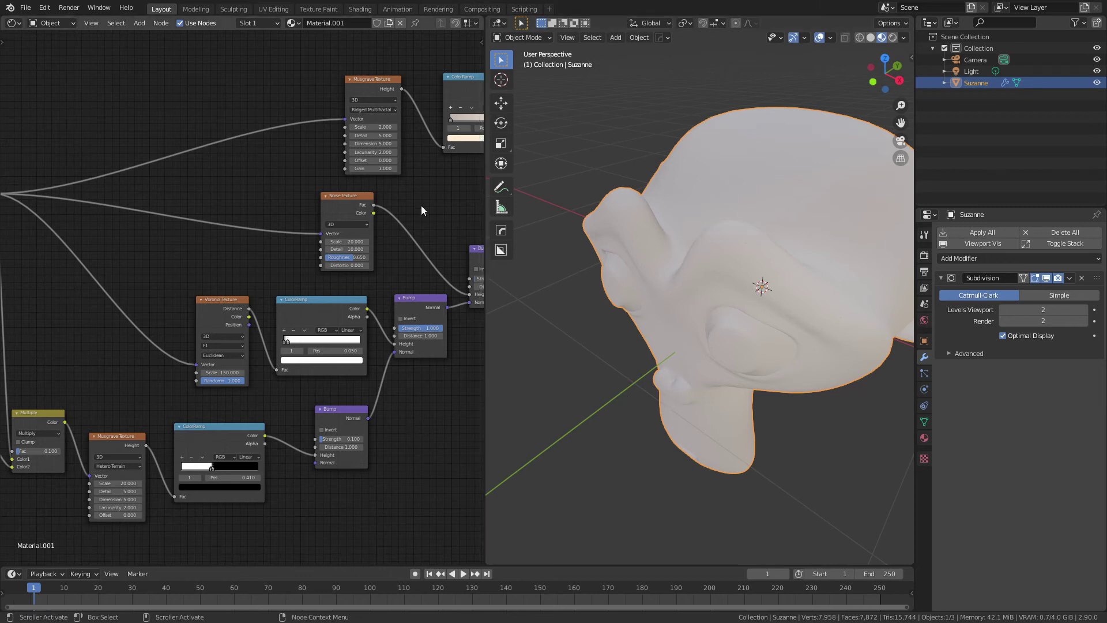
{"action": "middle_click_drag", "start_coordinate": [420, 210], "coordinate": [181, 294]}
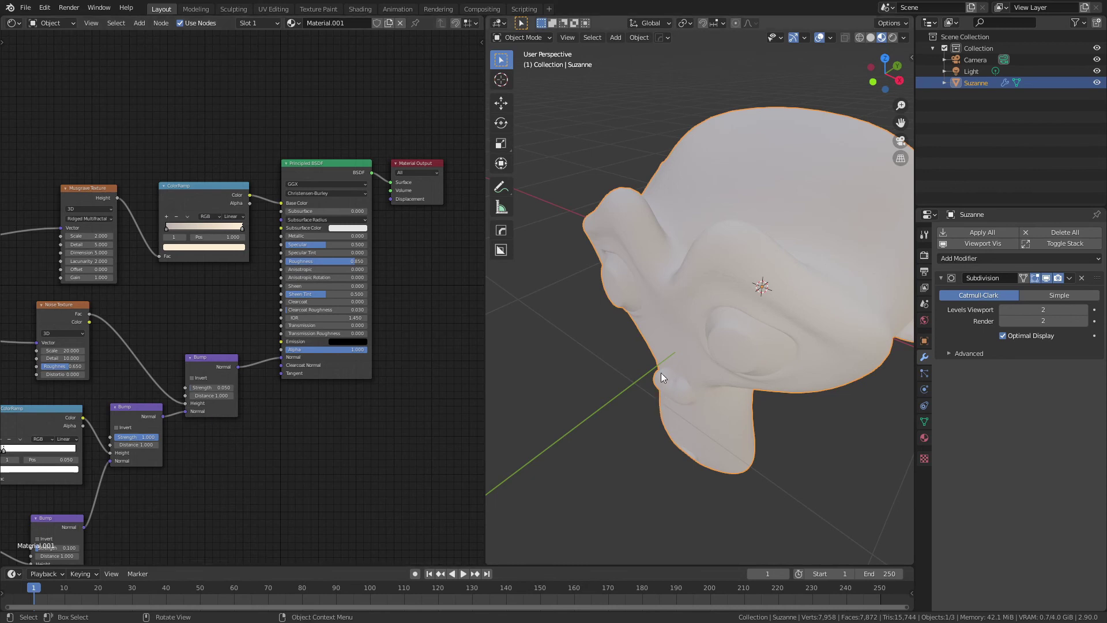
{"action": "middle_click_drag", "start_coordinate": [661, 373], "coordinate": [752, 334]}
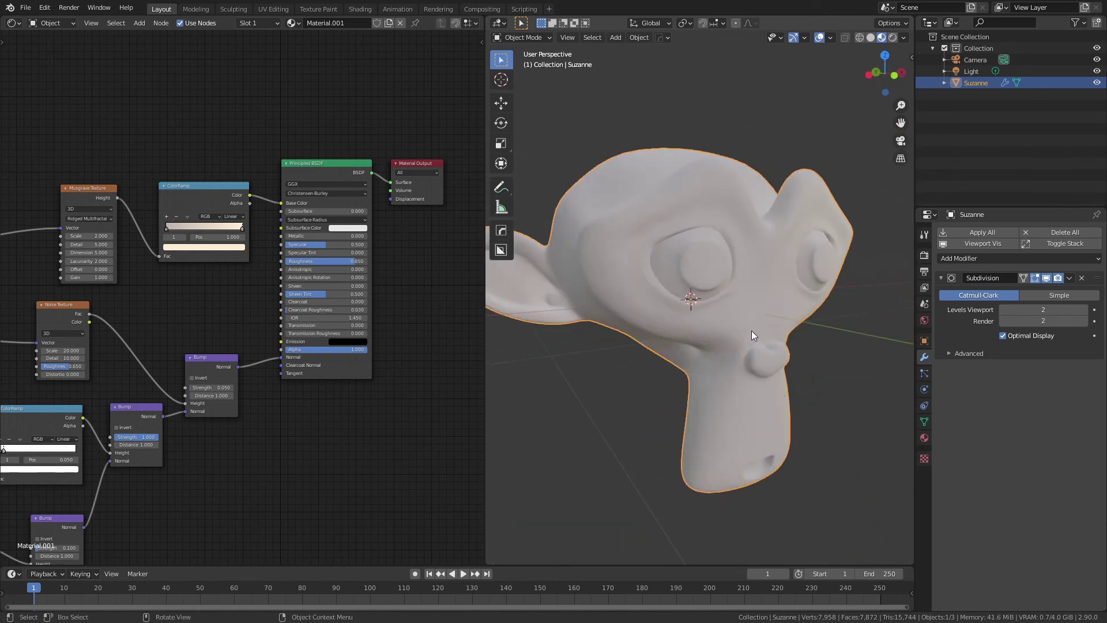
{"action": "scroll", "coordinate": [750, 292], "scroll_direction": "up", "scroll_amount": 5}
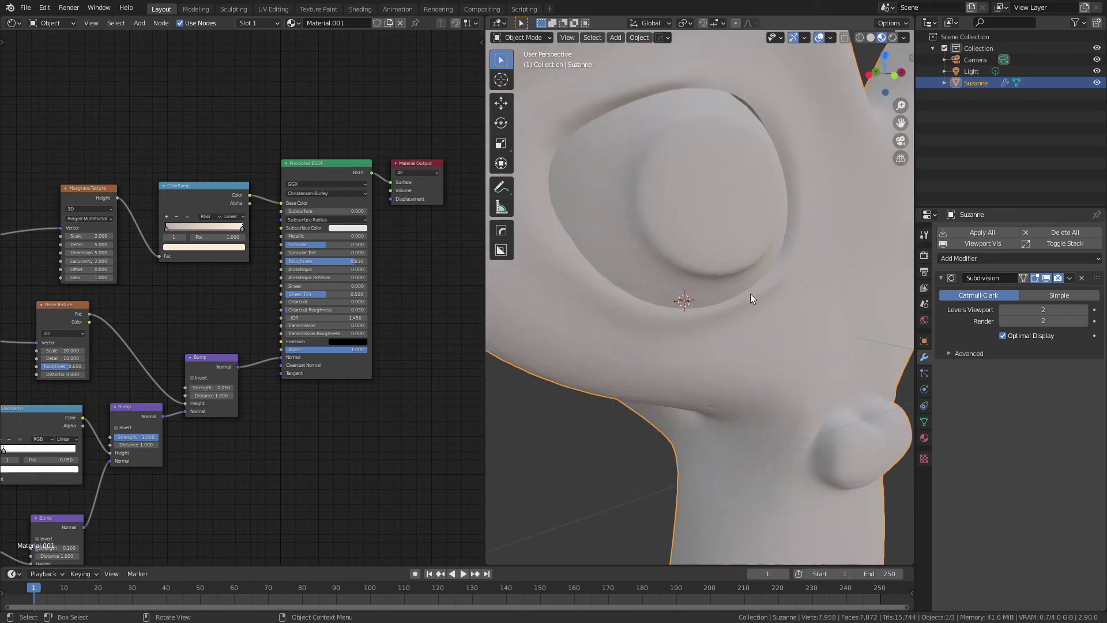
{"action": "middle_click_drag", "start_coordinate": [750, 293], "coordinate": [728, 292]}
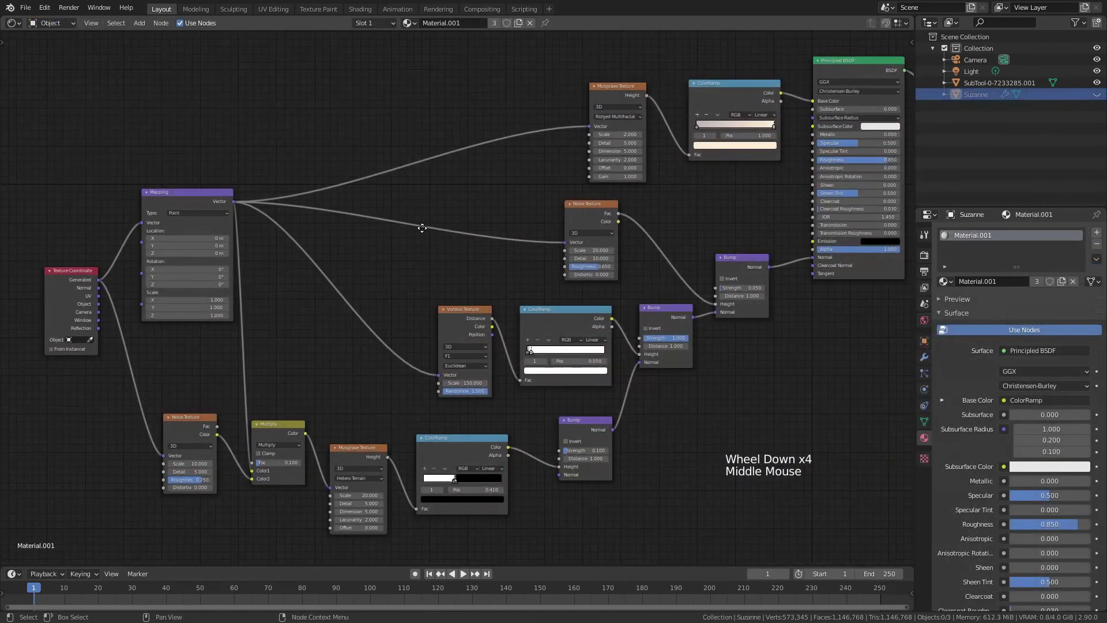
Pan the node graph so the whole tree from Texture Coordinate to Material Output shows.
{"action": "middle_click_drag", "start_coordinate": [403, 225], "coordinate": [417, 231]}
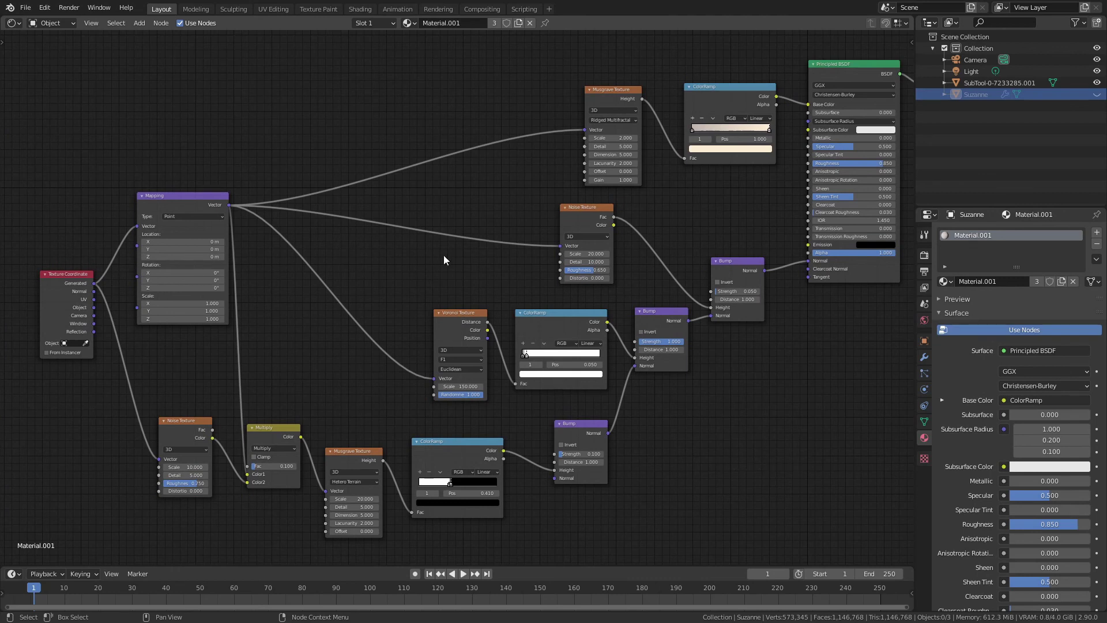
{"action": "middle_click_drag", "start_coordinate": [496, 264], "coordinate": [432, 260]}
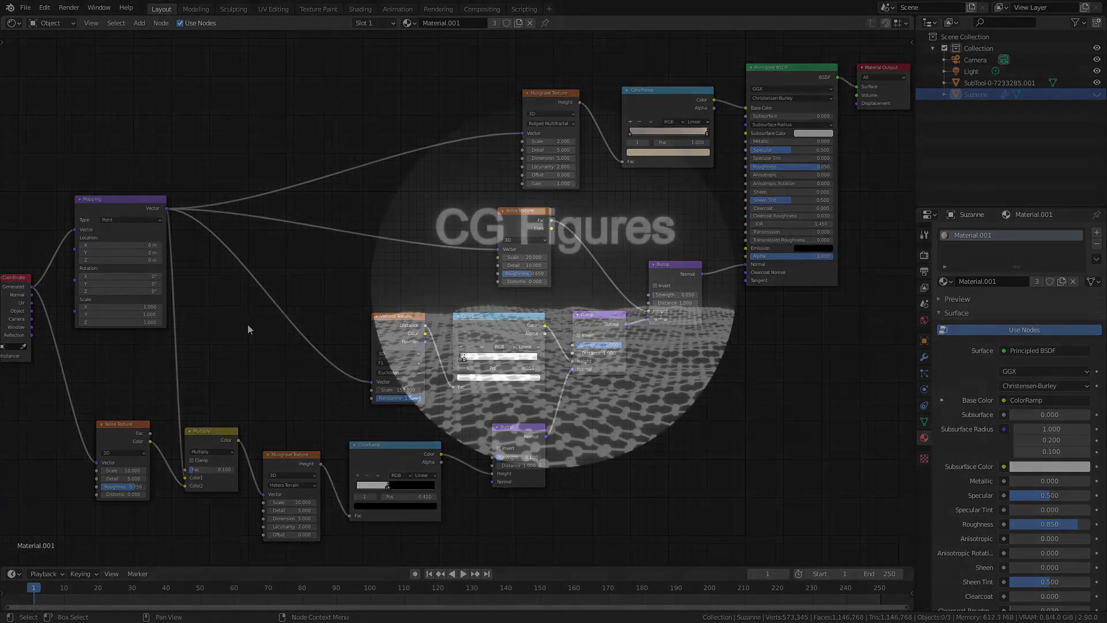